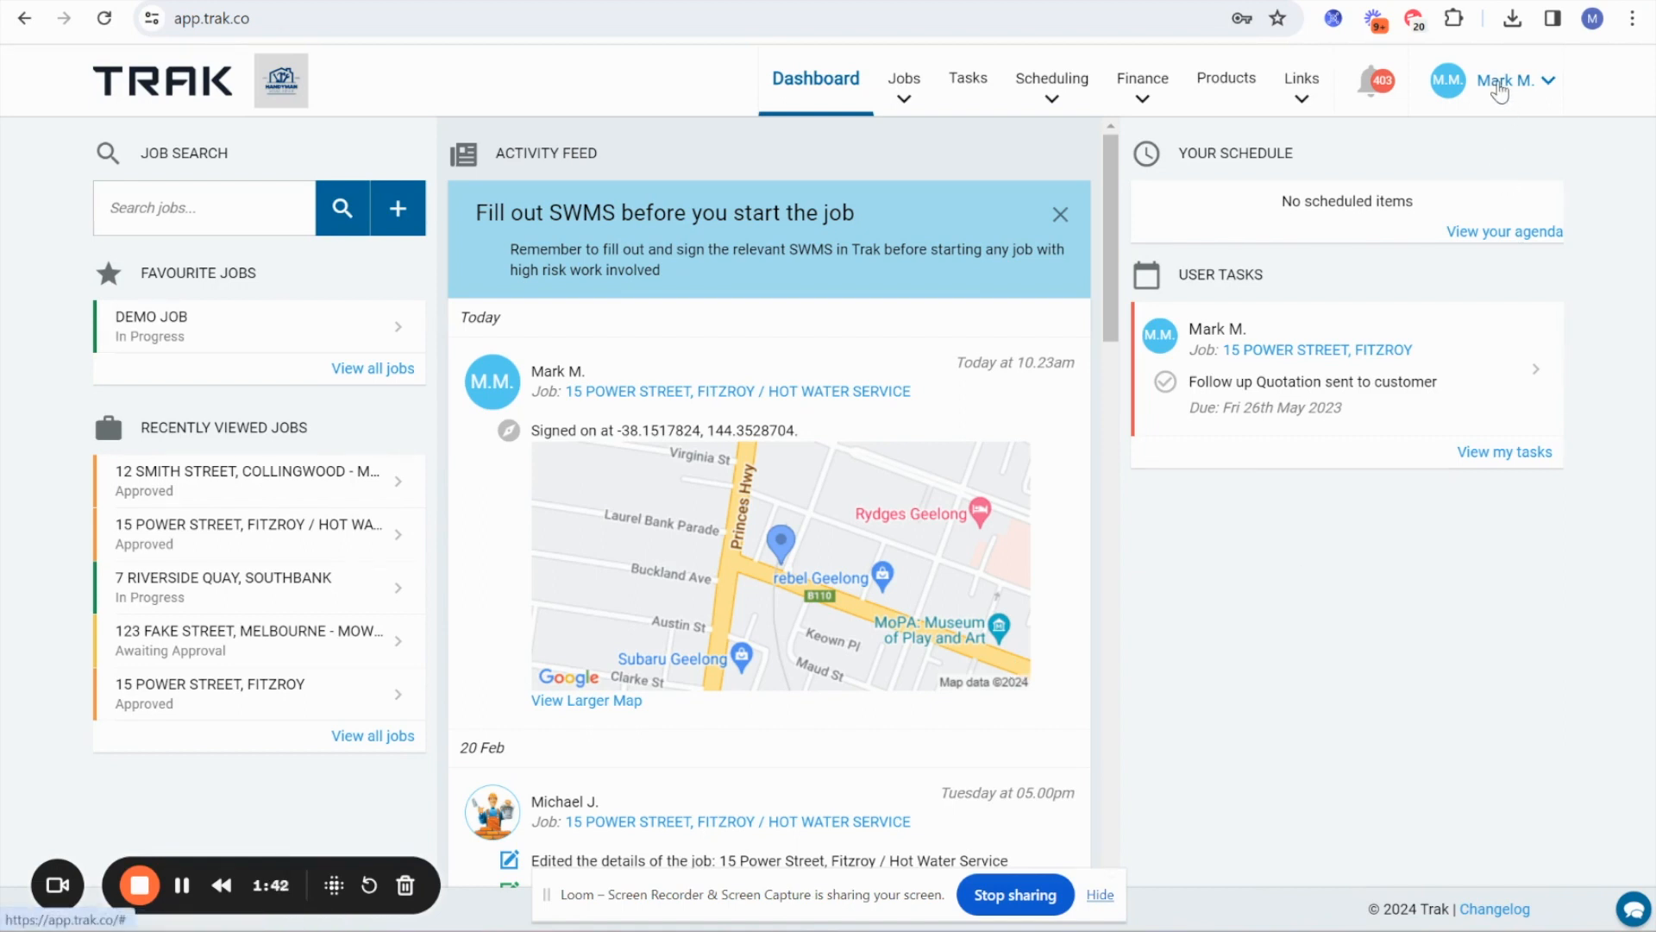
Open the Do & Charge Settings within the company's finance settings.
left_click(1500, 89)
left_click(1467, 195)
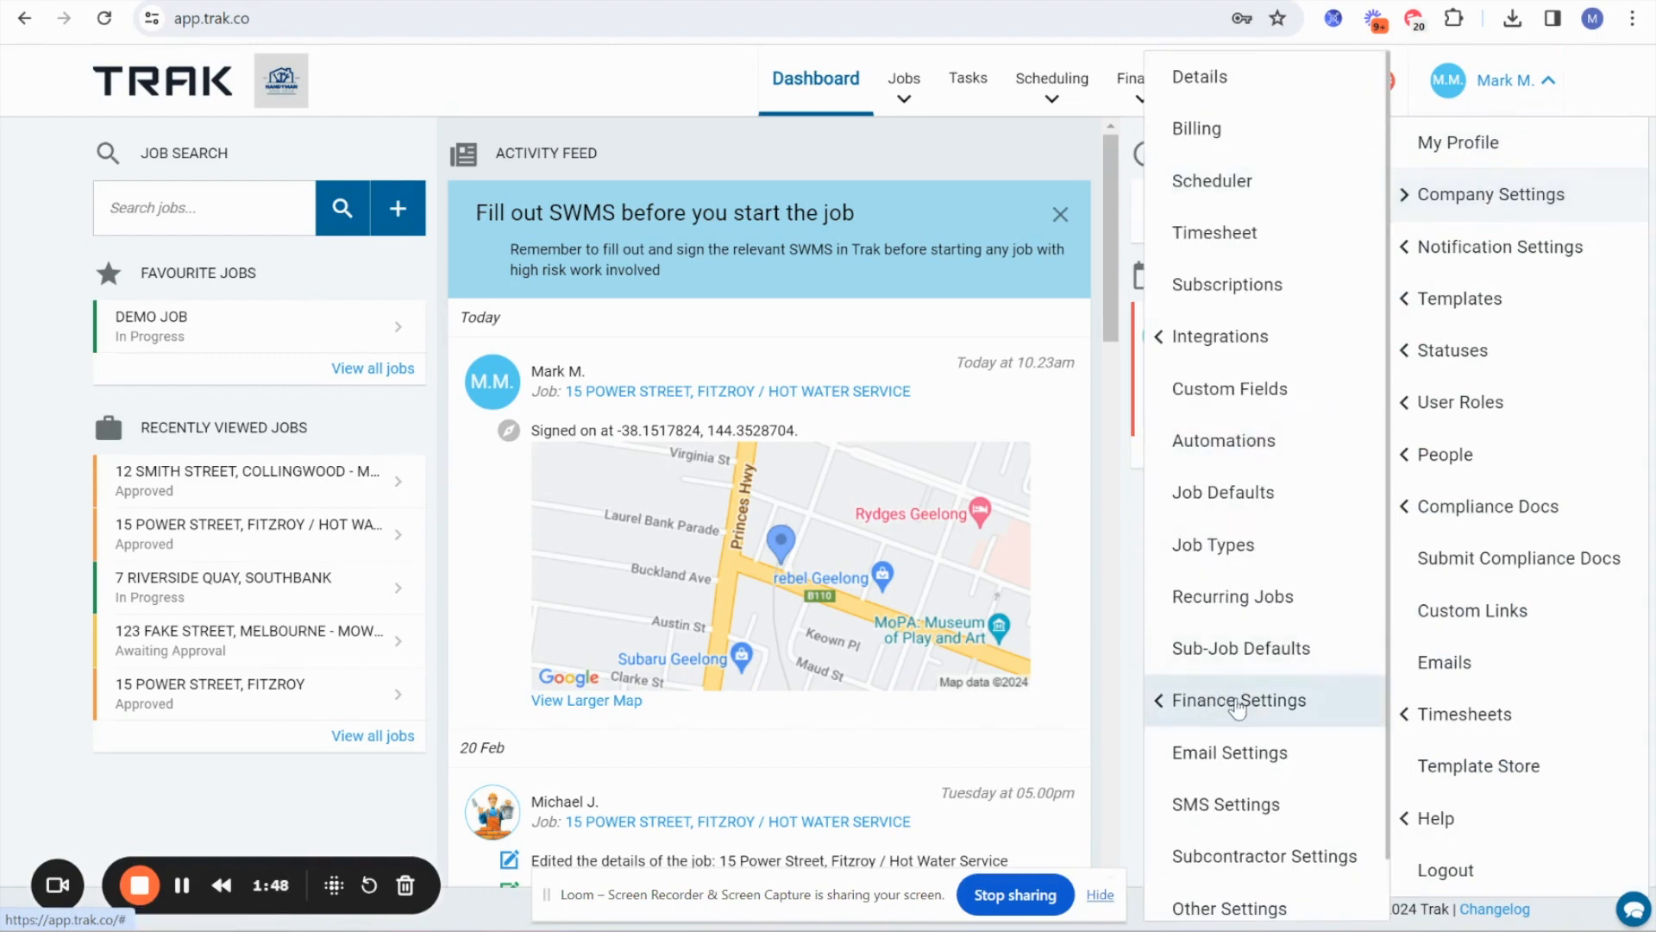
left_click(1239, 702)
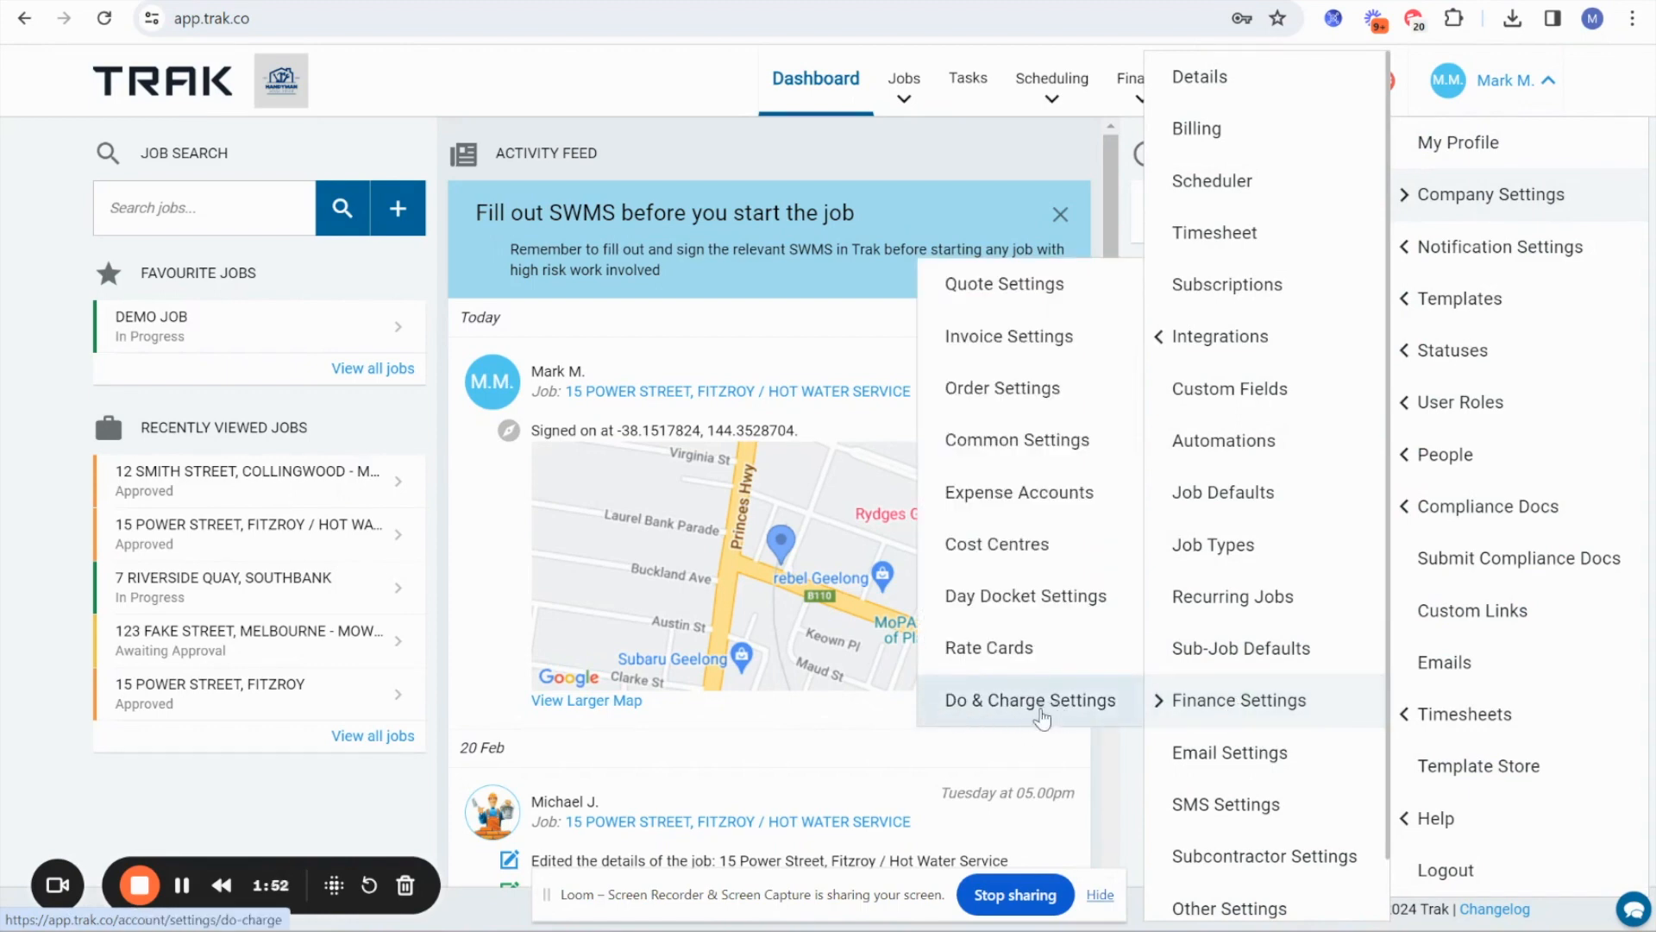
left_click(998, 709)
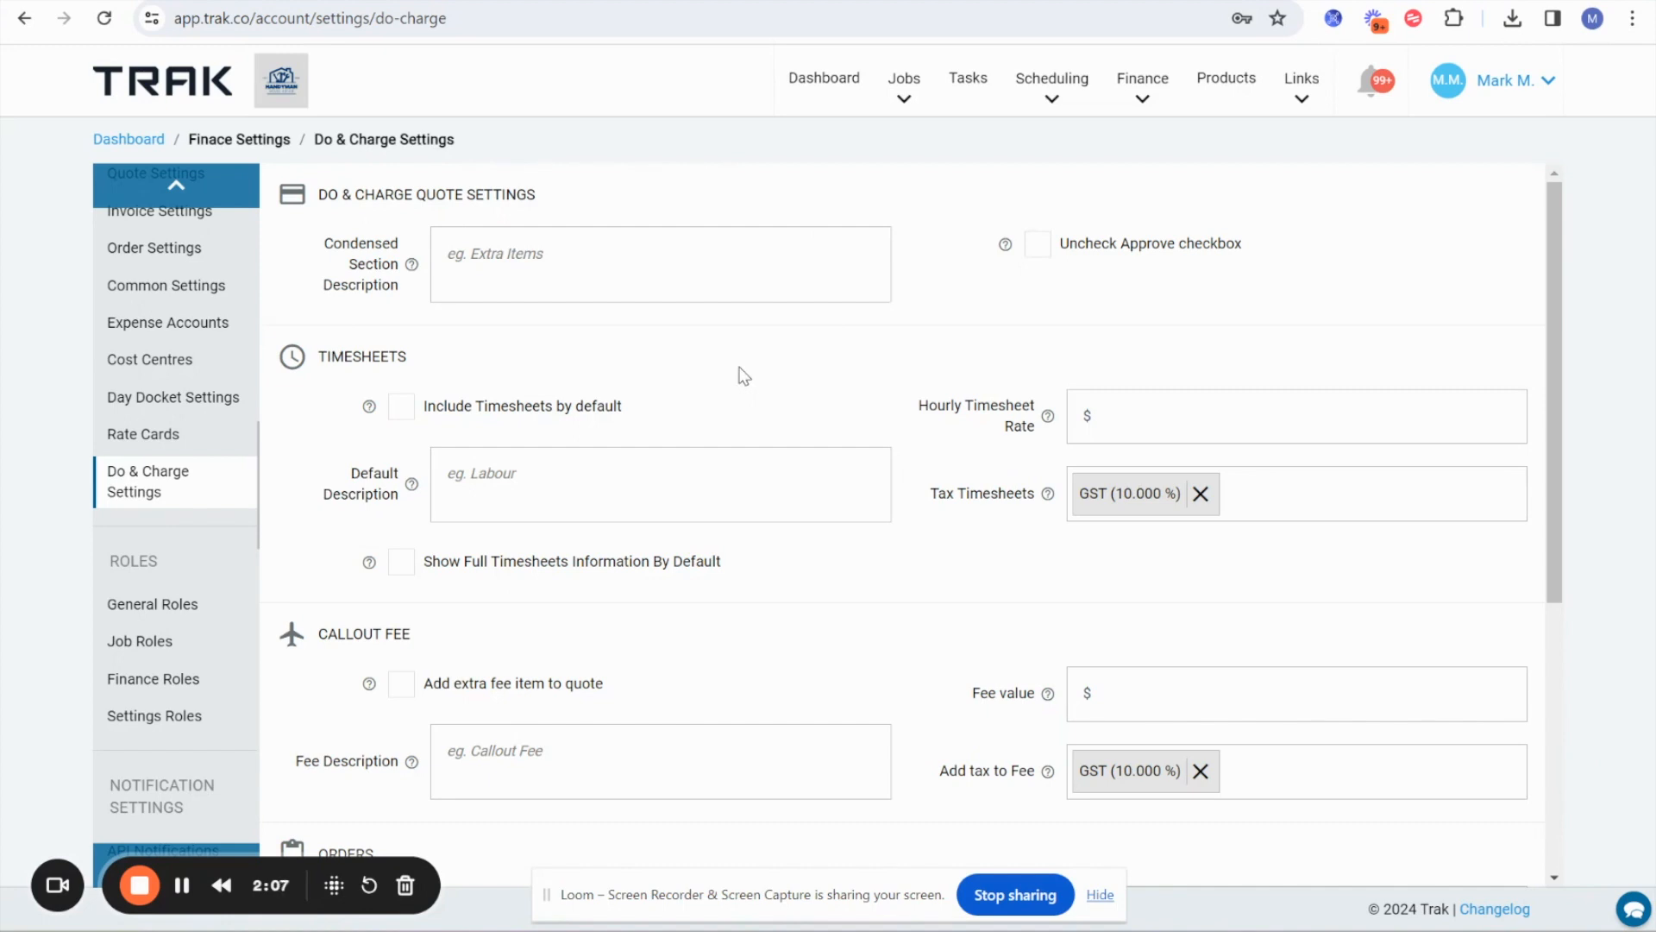
Review the Condensed Section Description option and enable Uncheck Approve checkbox in the Do & Charge quote settings.
left_click_drag(341, 194, 541, 207)
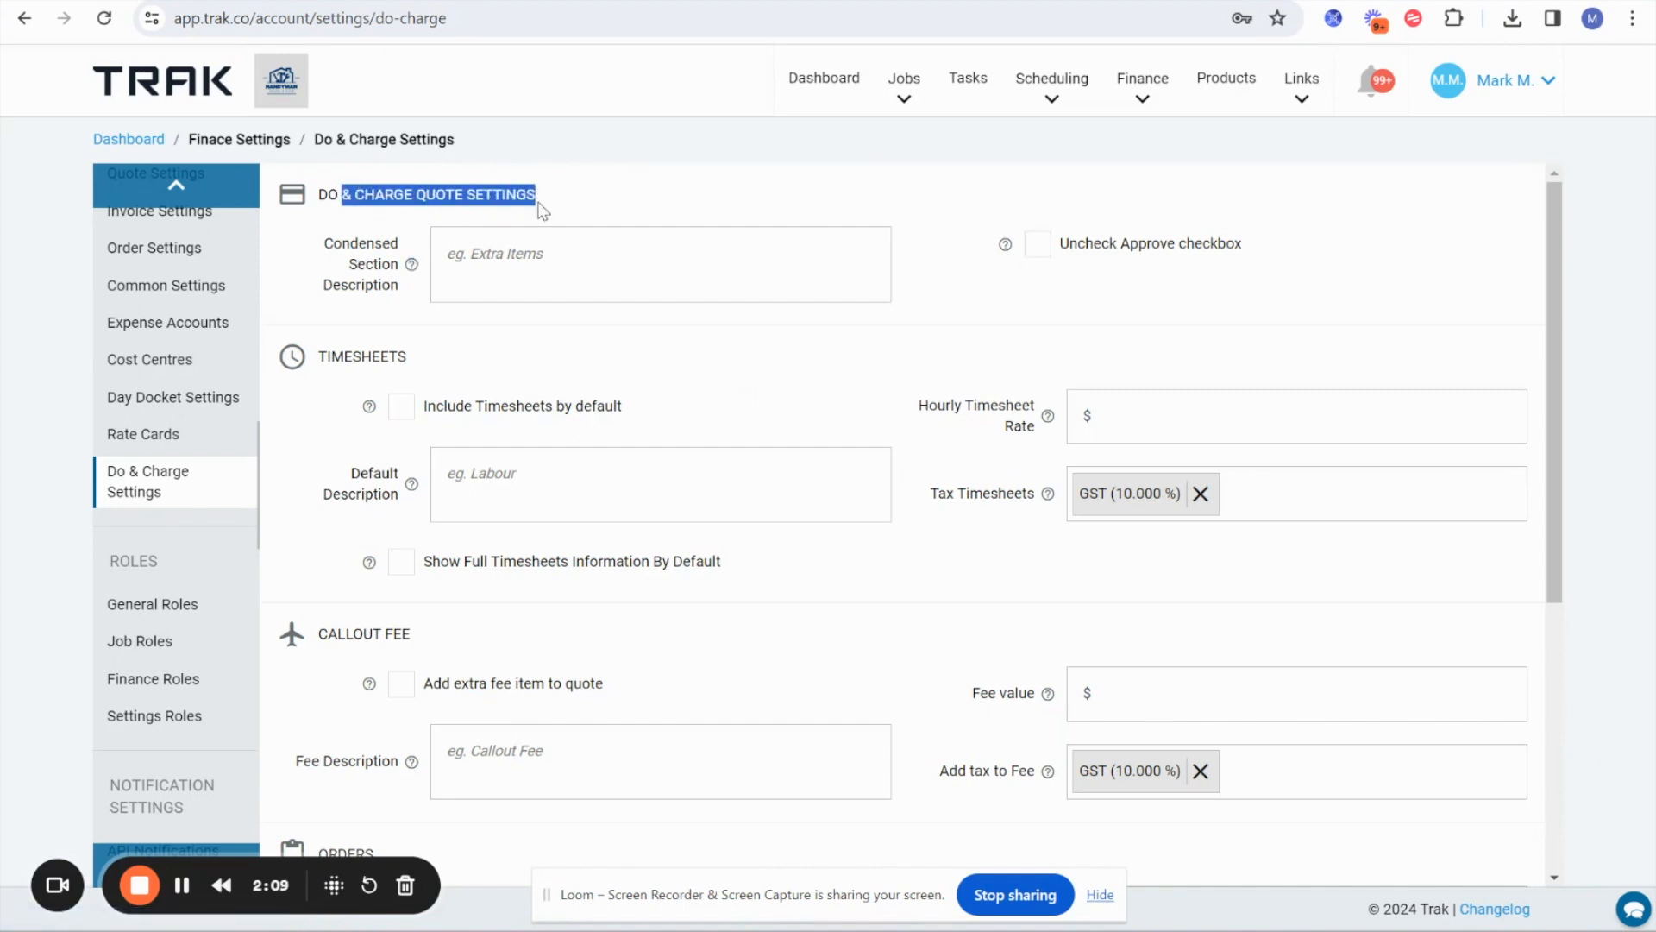
left_click_drag(334, 243, 411, 281)
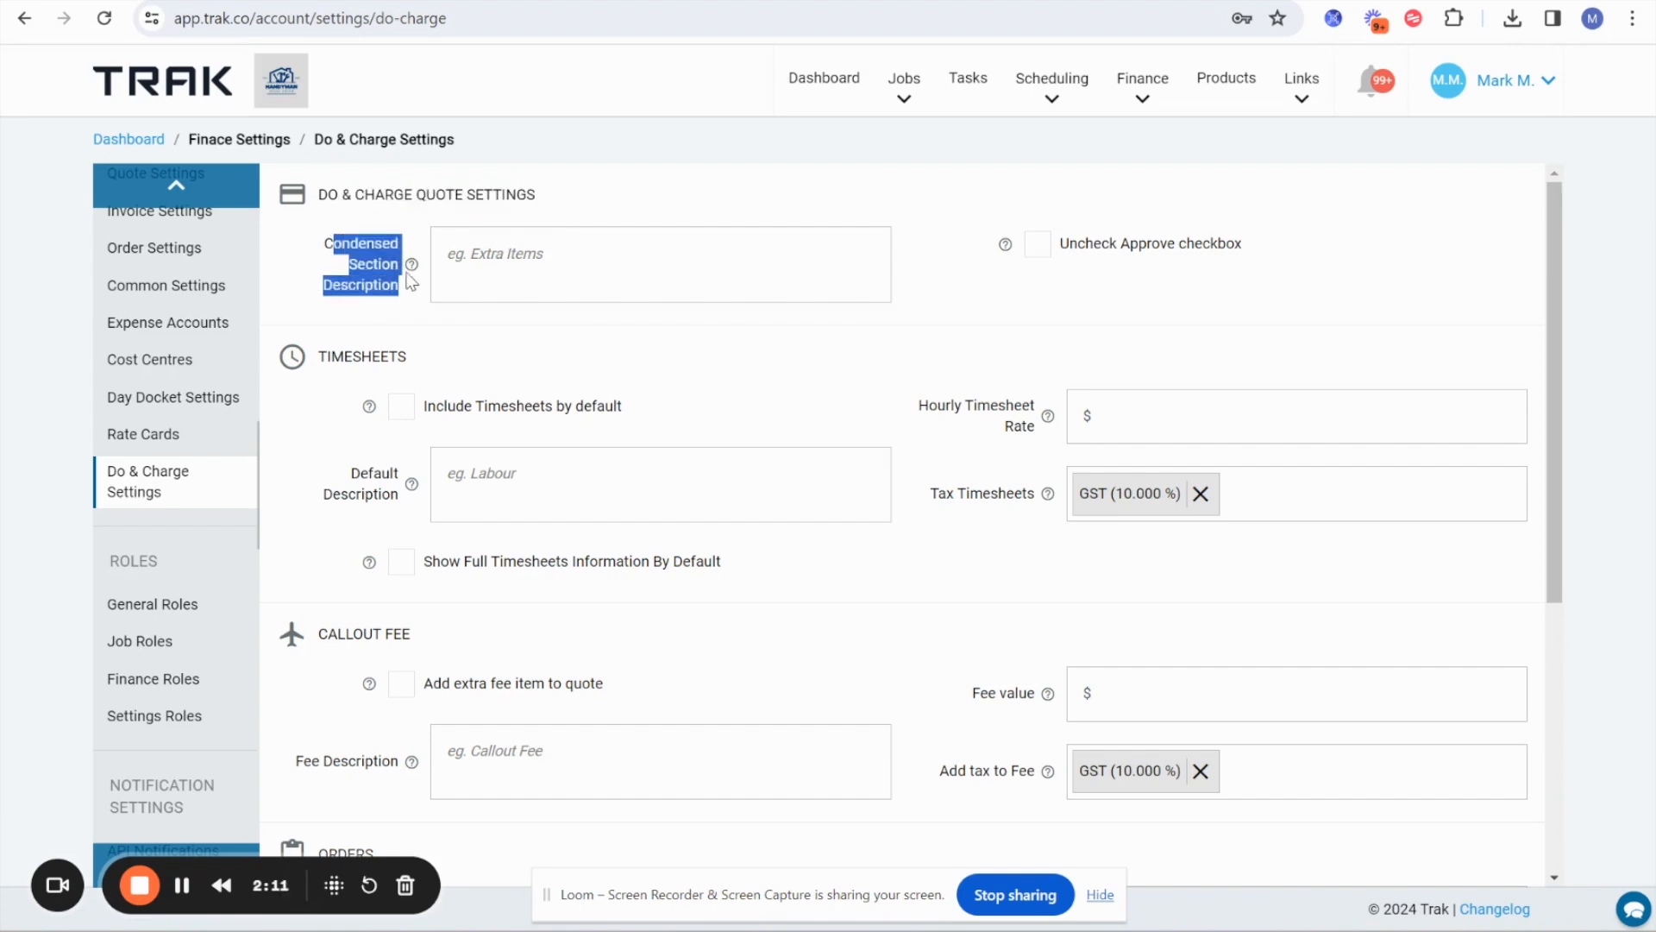
left_click(411, 264)
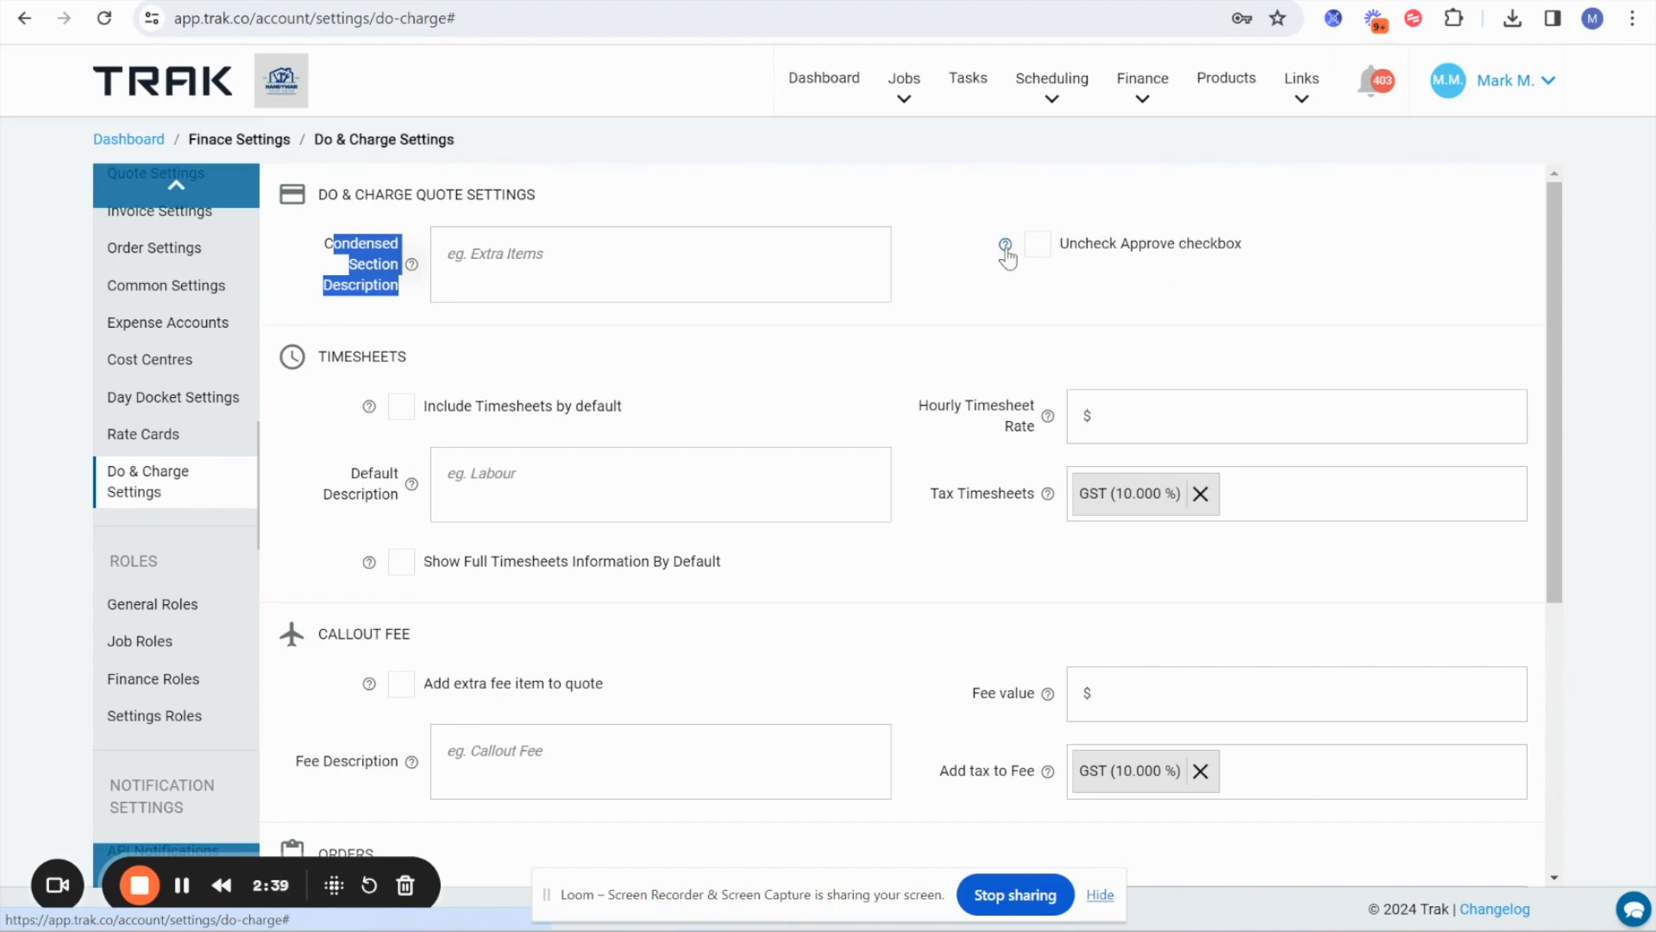
left_click(1030, 252)
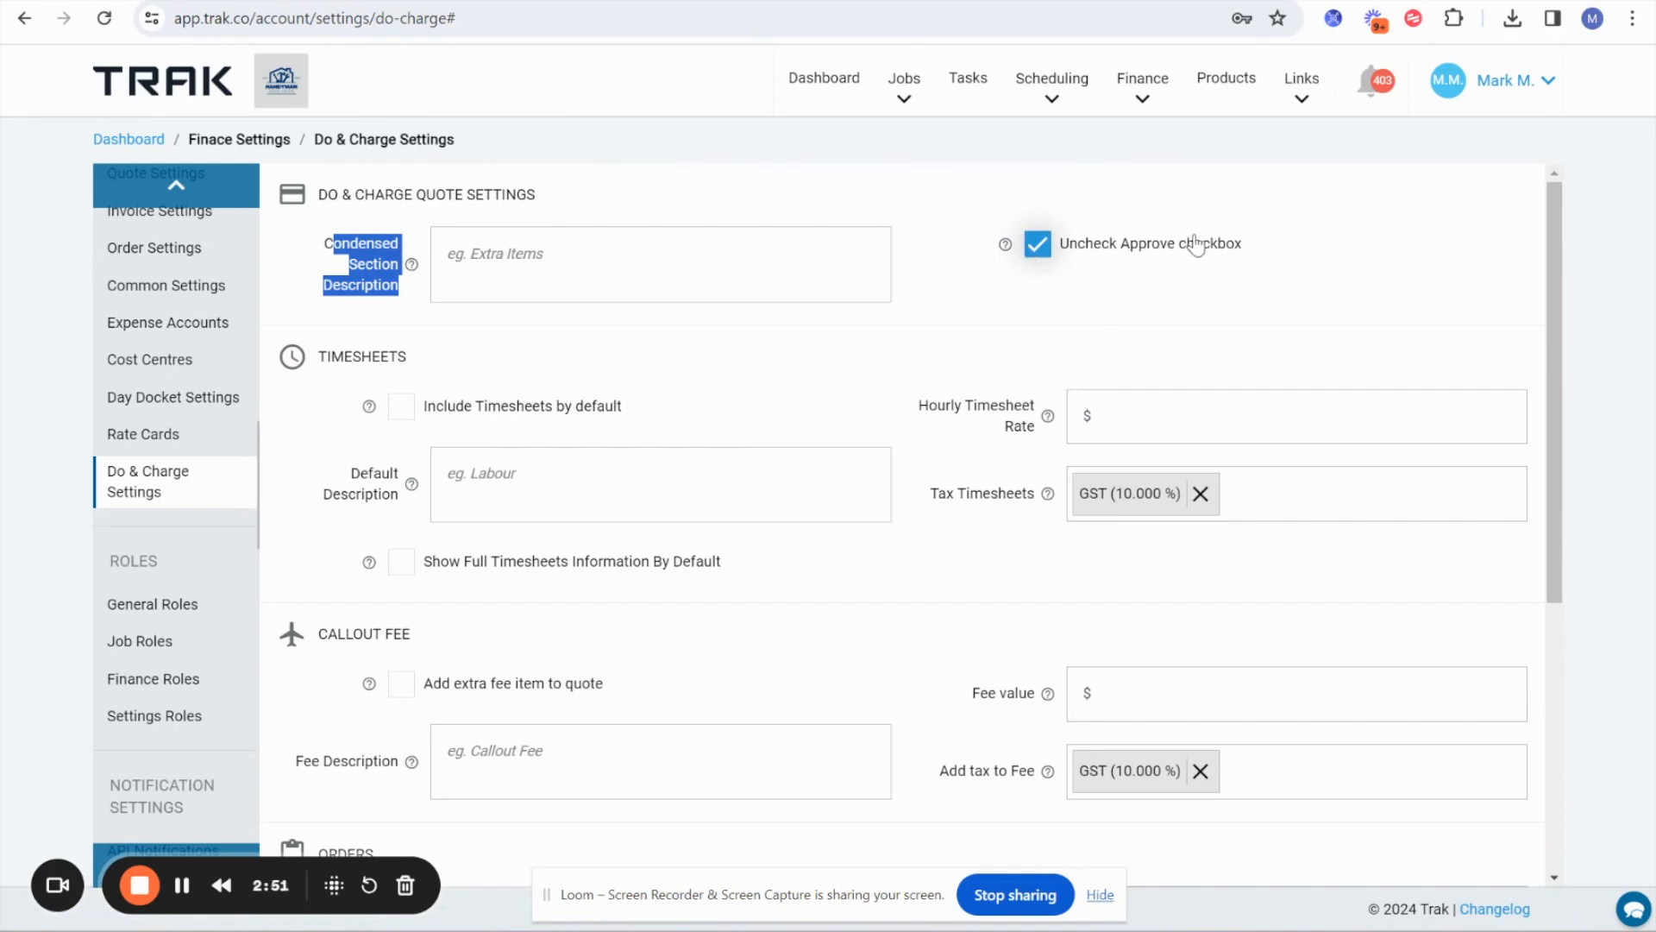
Enable Include Timesheets by default and set the Hourly Timesheet Rate to $100.
scroll(1094, 303, "down", 2)
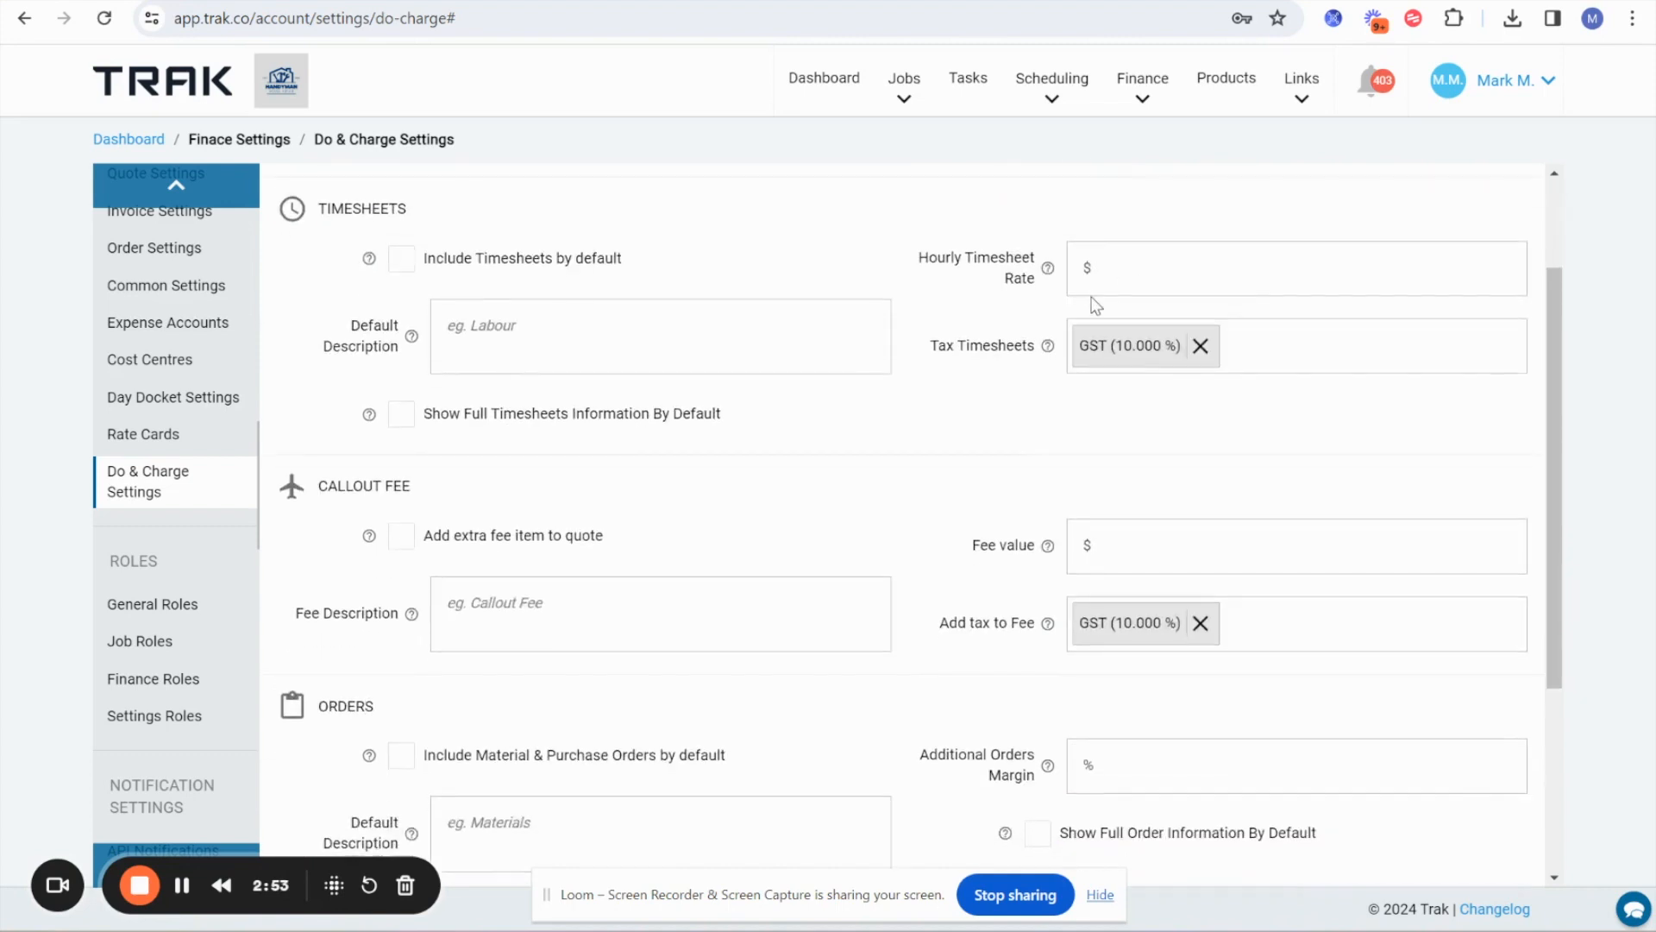
left_click_drag(318, 208, 387, 210)
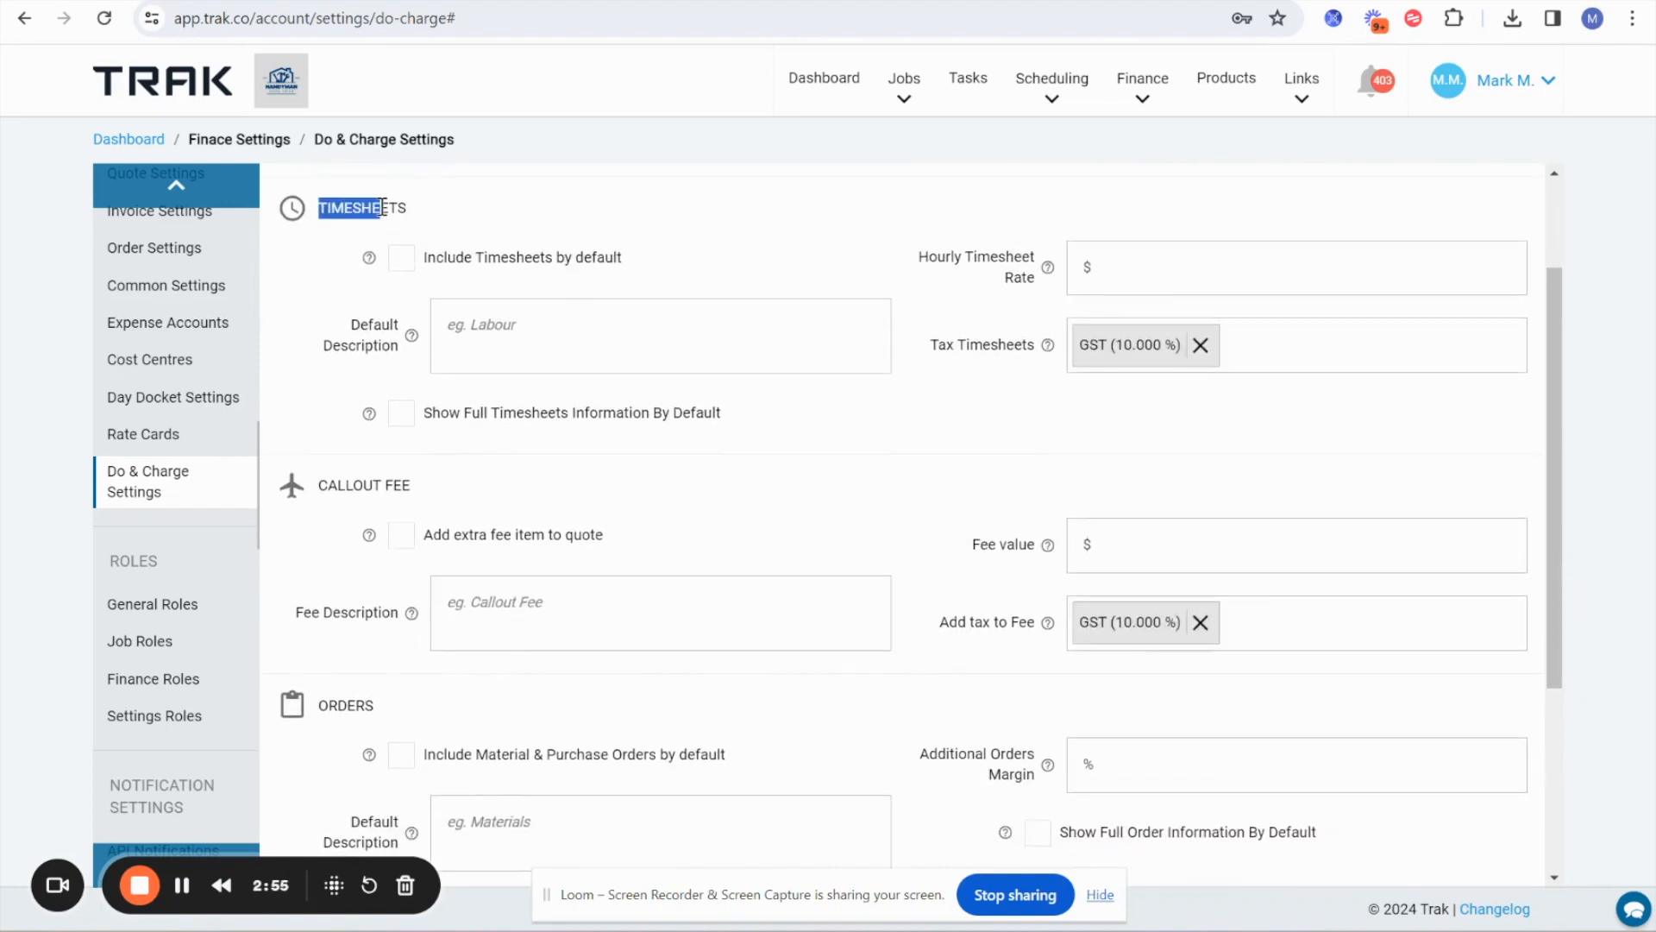
left_click_drag(317, 488, 383, 493)
left_click_drag(318, 208, 453, 212)
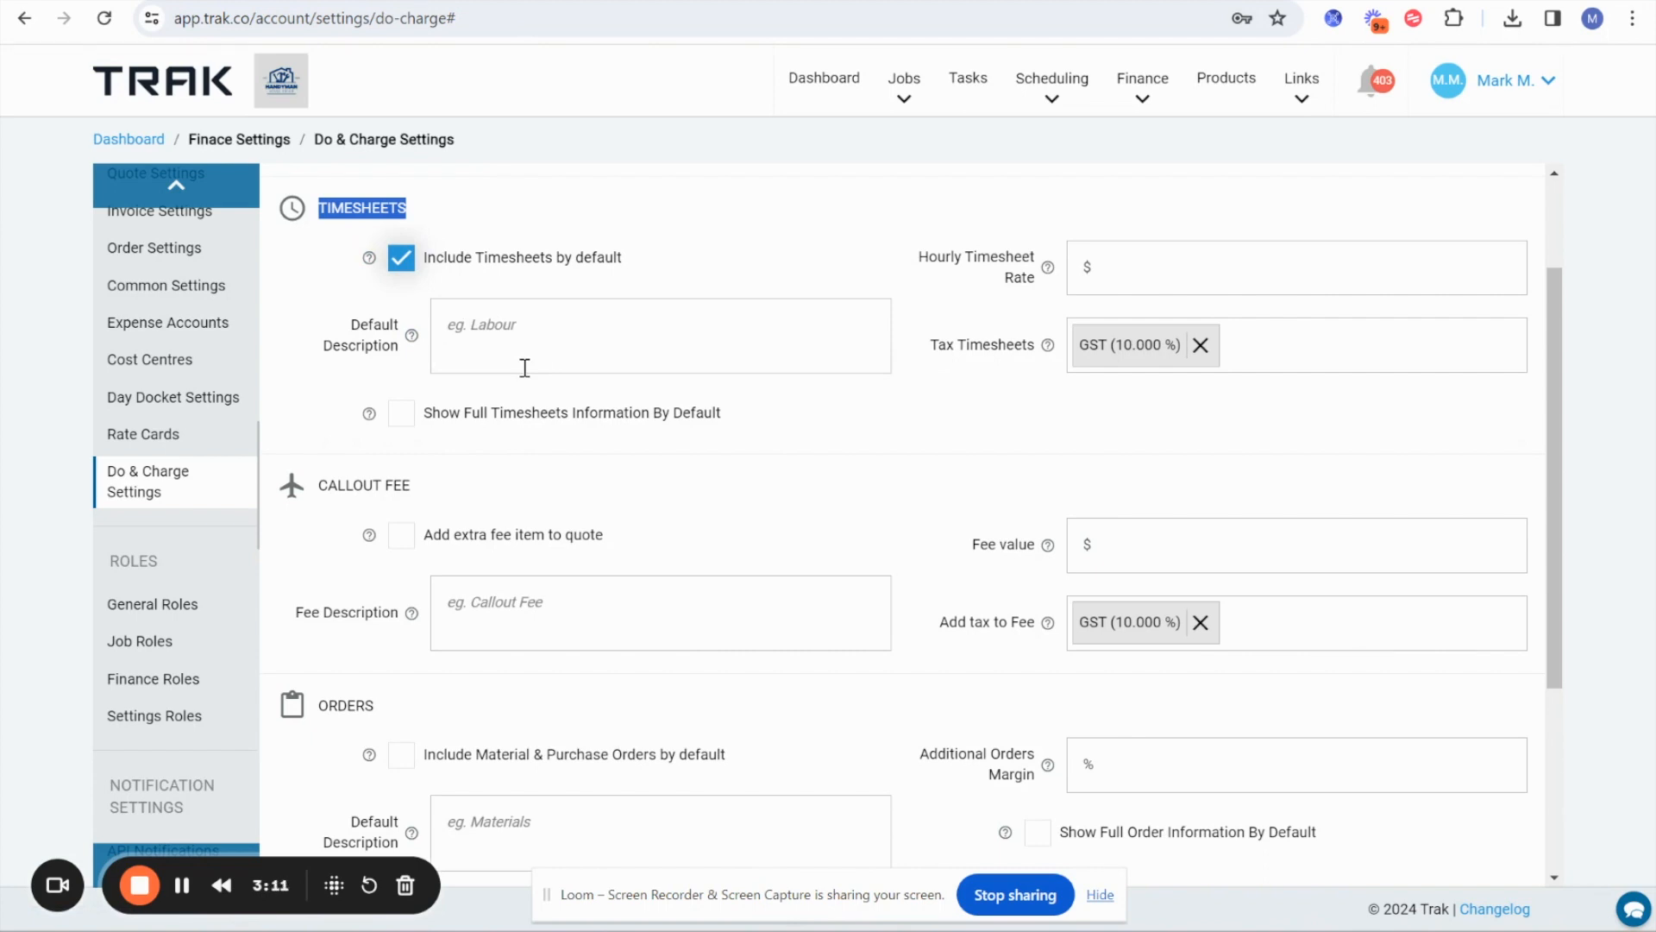
left_click_drag(917, 256, 1036, 259)
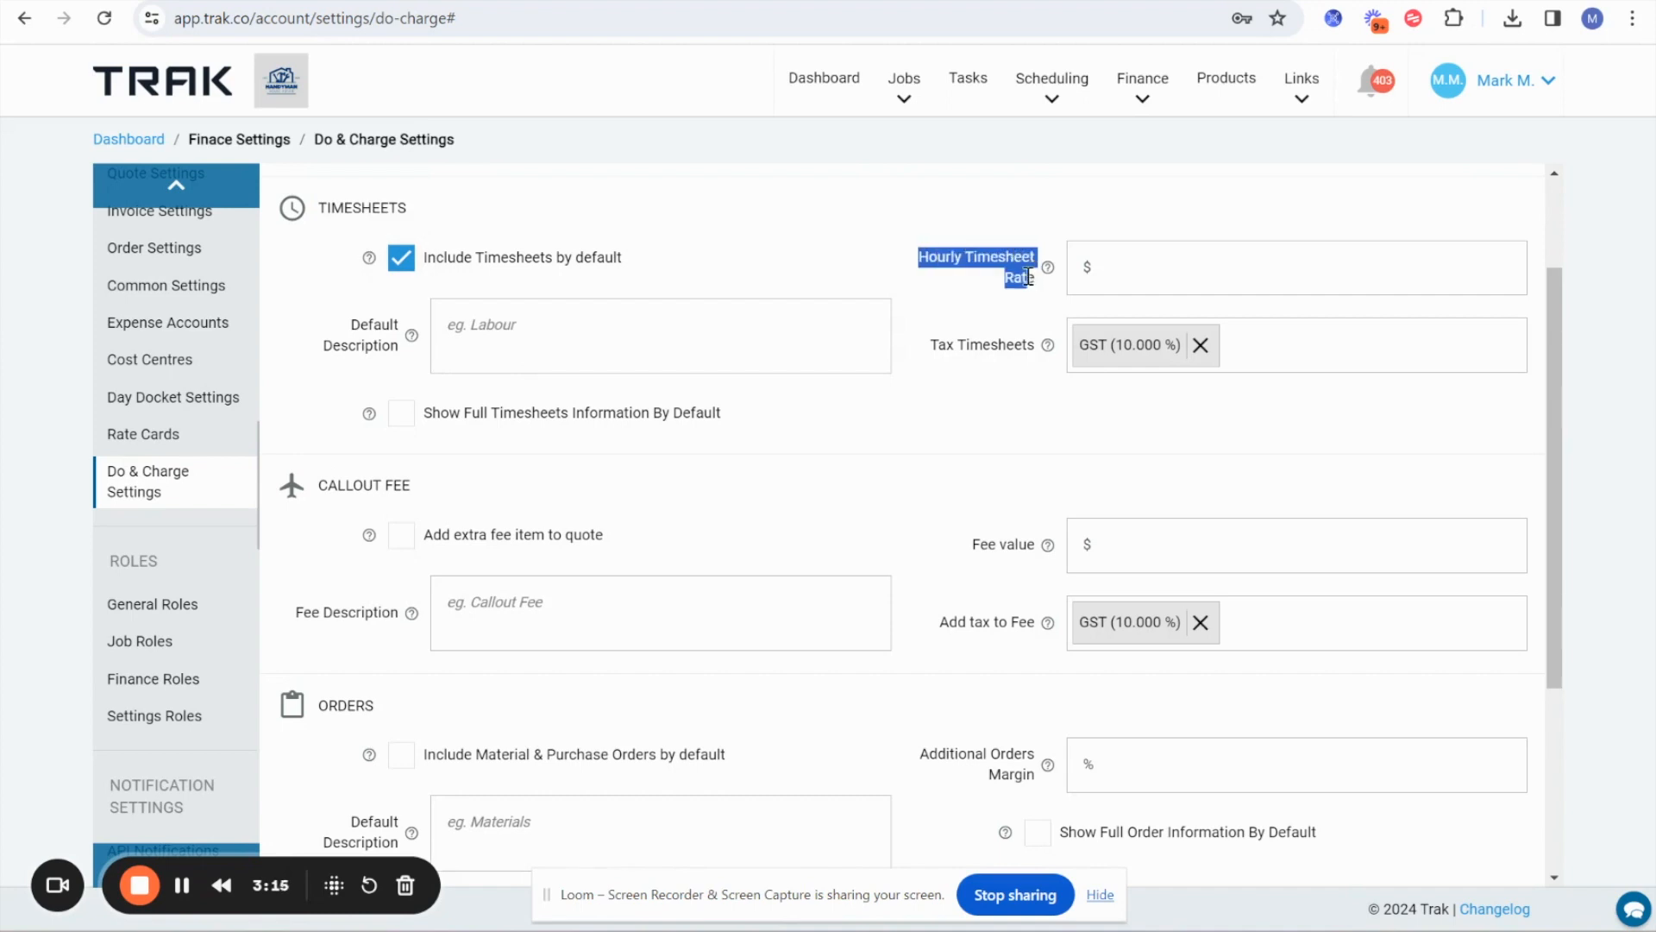
left_click(1144, 269)
type("100")
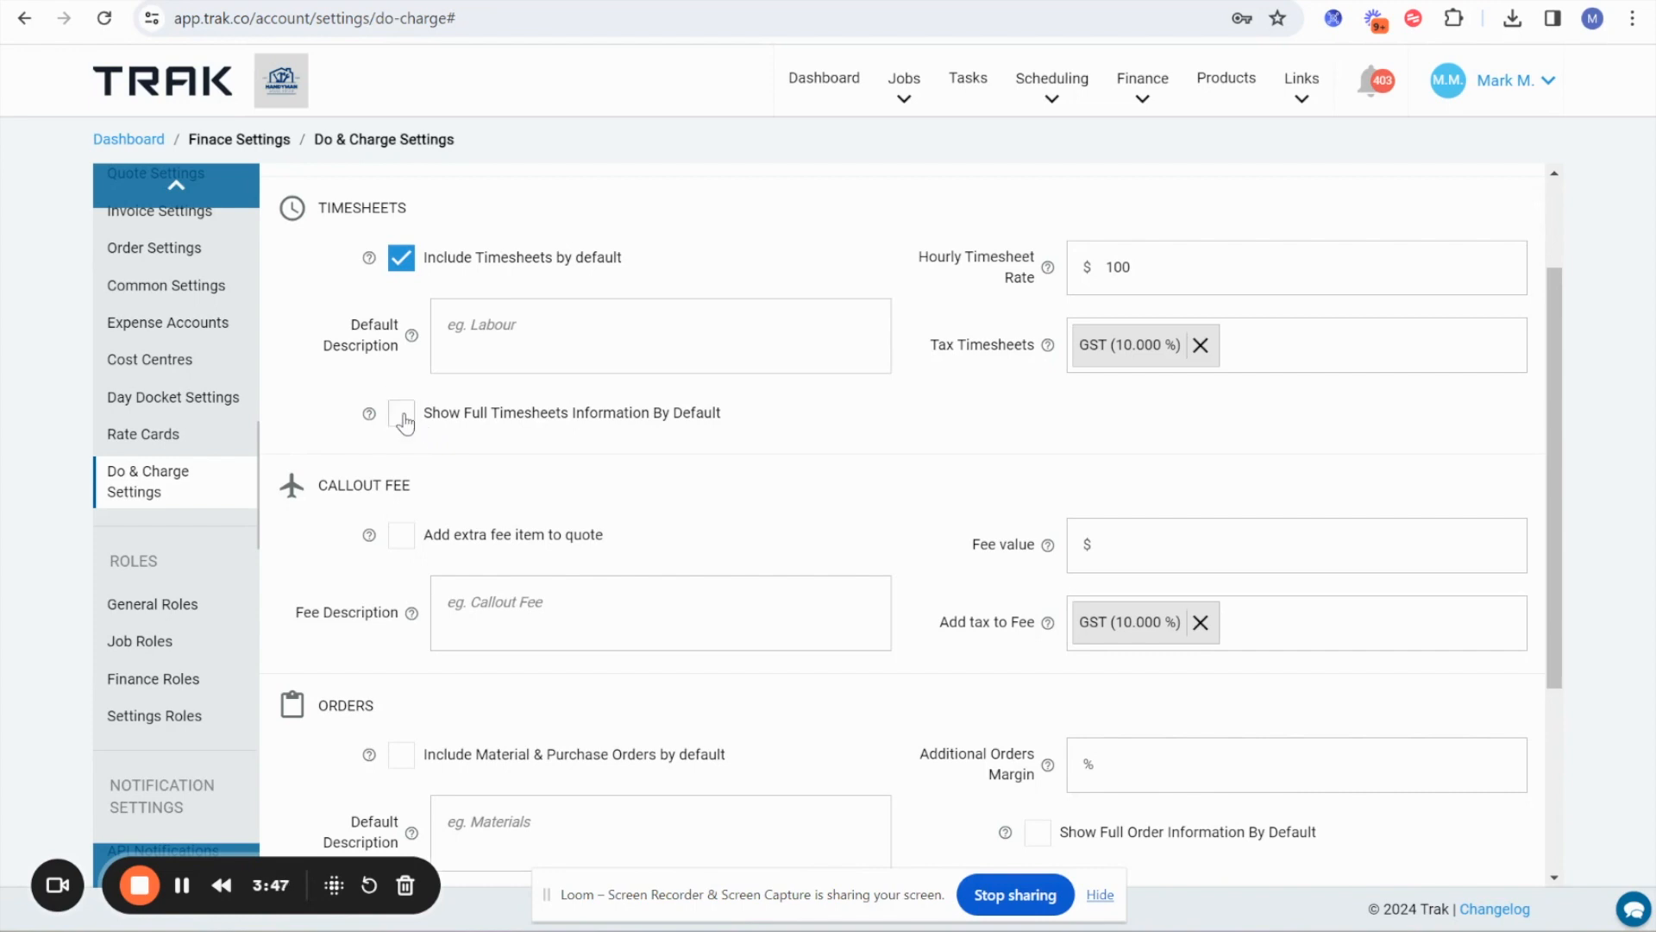
Set the callout fee value to $150 and enable adding the extra fee item to quotes.
scroll(592, 521, "down", 2)
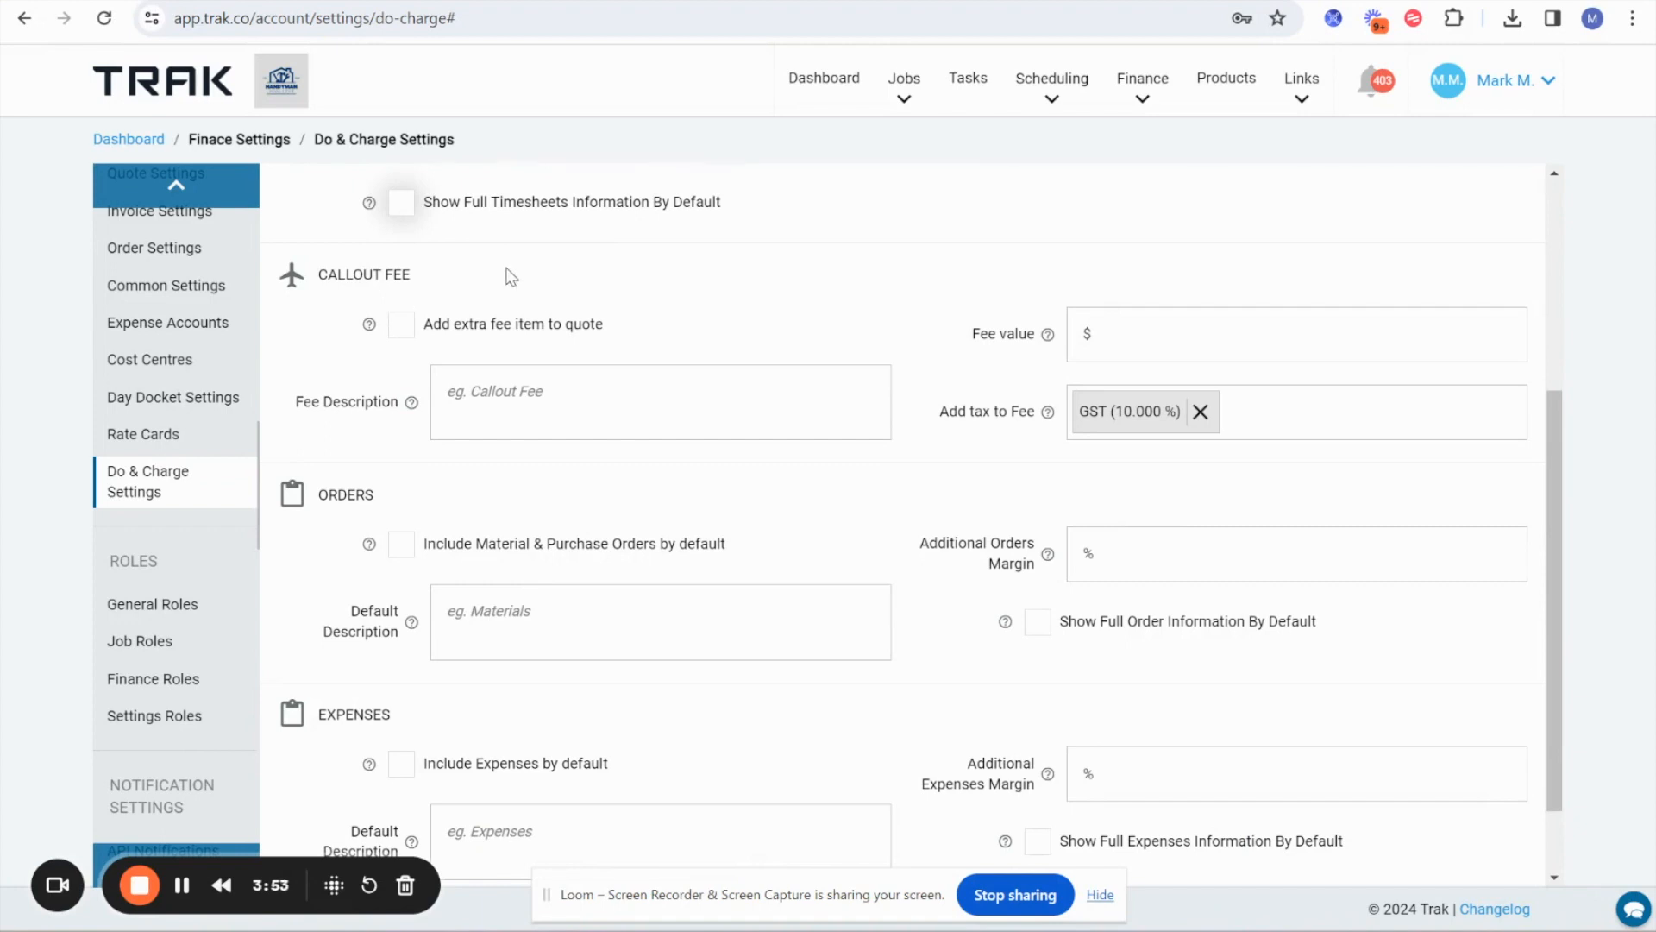
left_click_drag(317, 276, 446, 283)
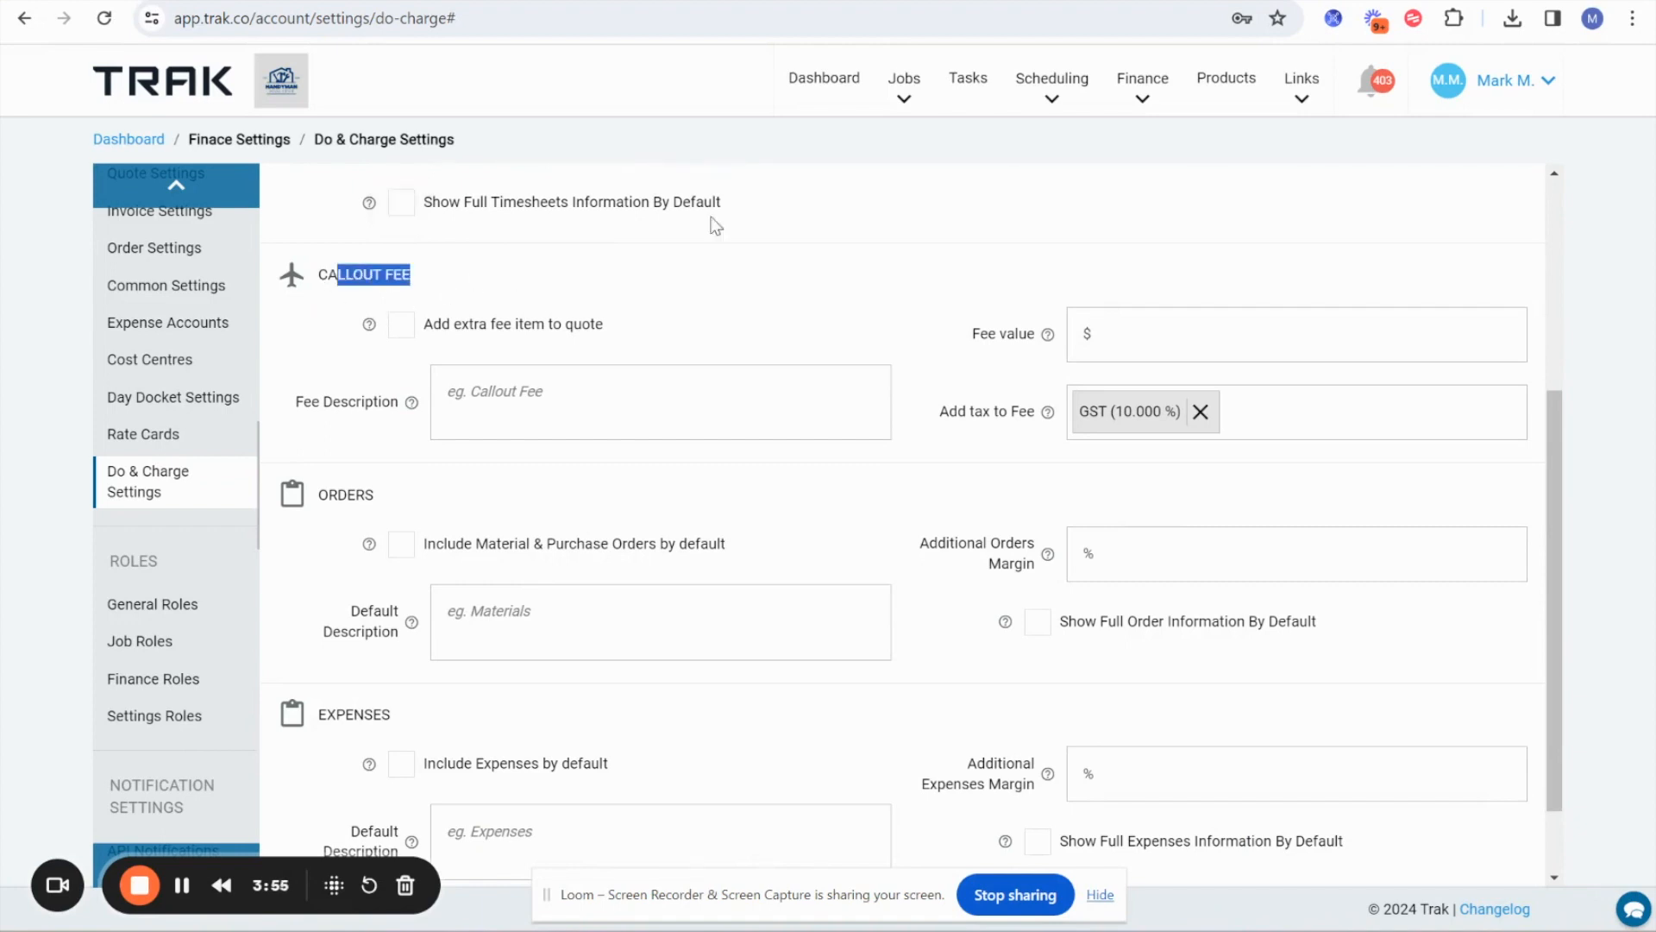
left_click(1151, 351)
type("150")
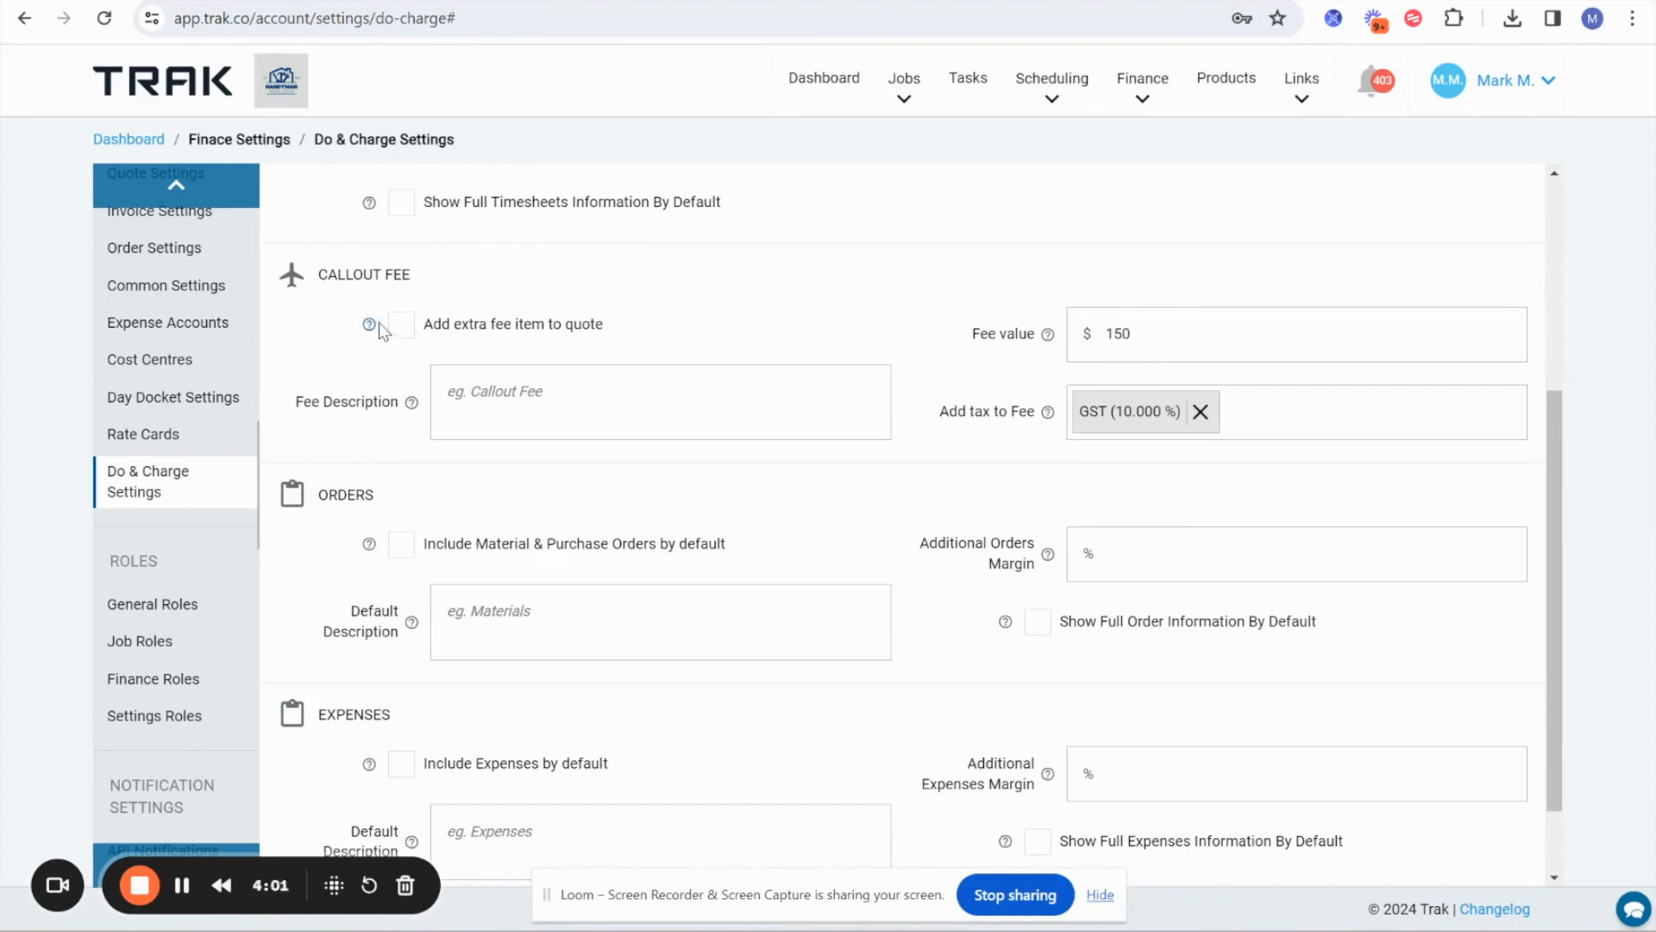
left_click(402, 325)
left_click(403, 326)
left_click(402, 327)
Set the Additional Orders Margin to 30%, leaving Include Material & Purchase Orders by default off.
scroll(586, 487, "down", 2)
left_click_drag(317, 396, 373, 399)
left_click_drag(326, 615, 388, 623)
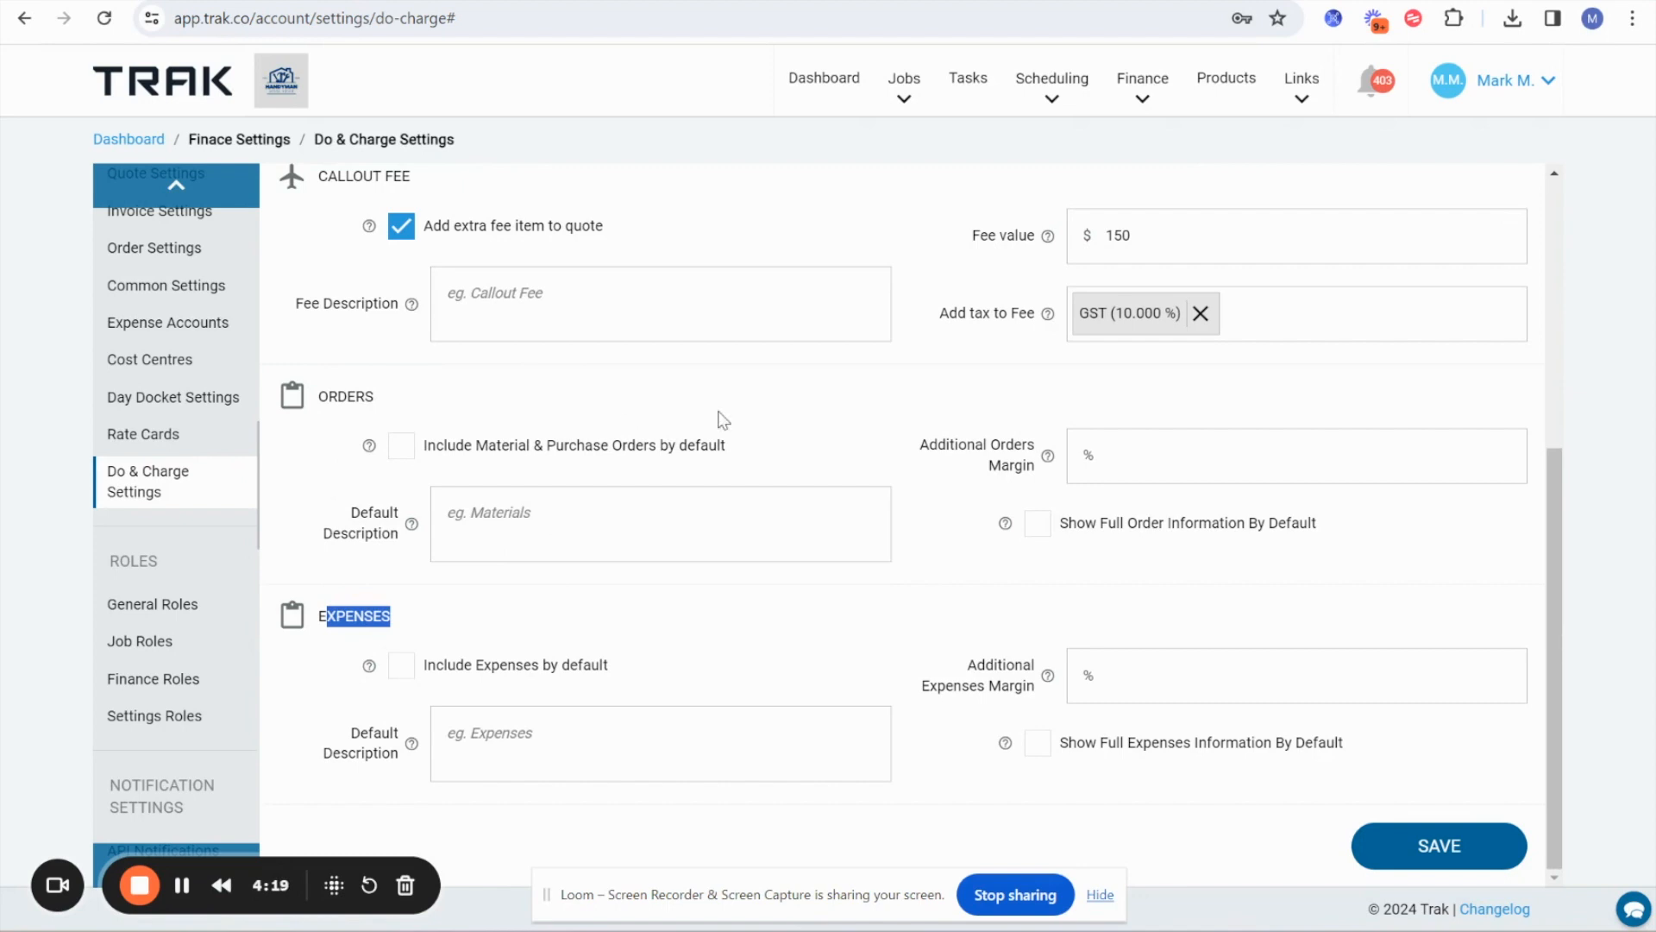
left_click(402, 455)
left_click(401, 454)
left_click(1128, 460)
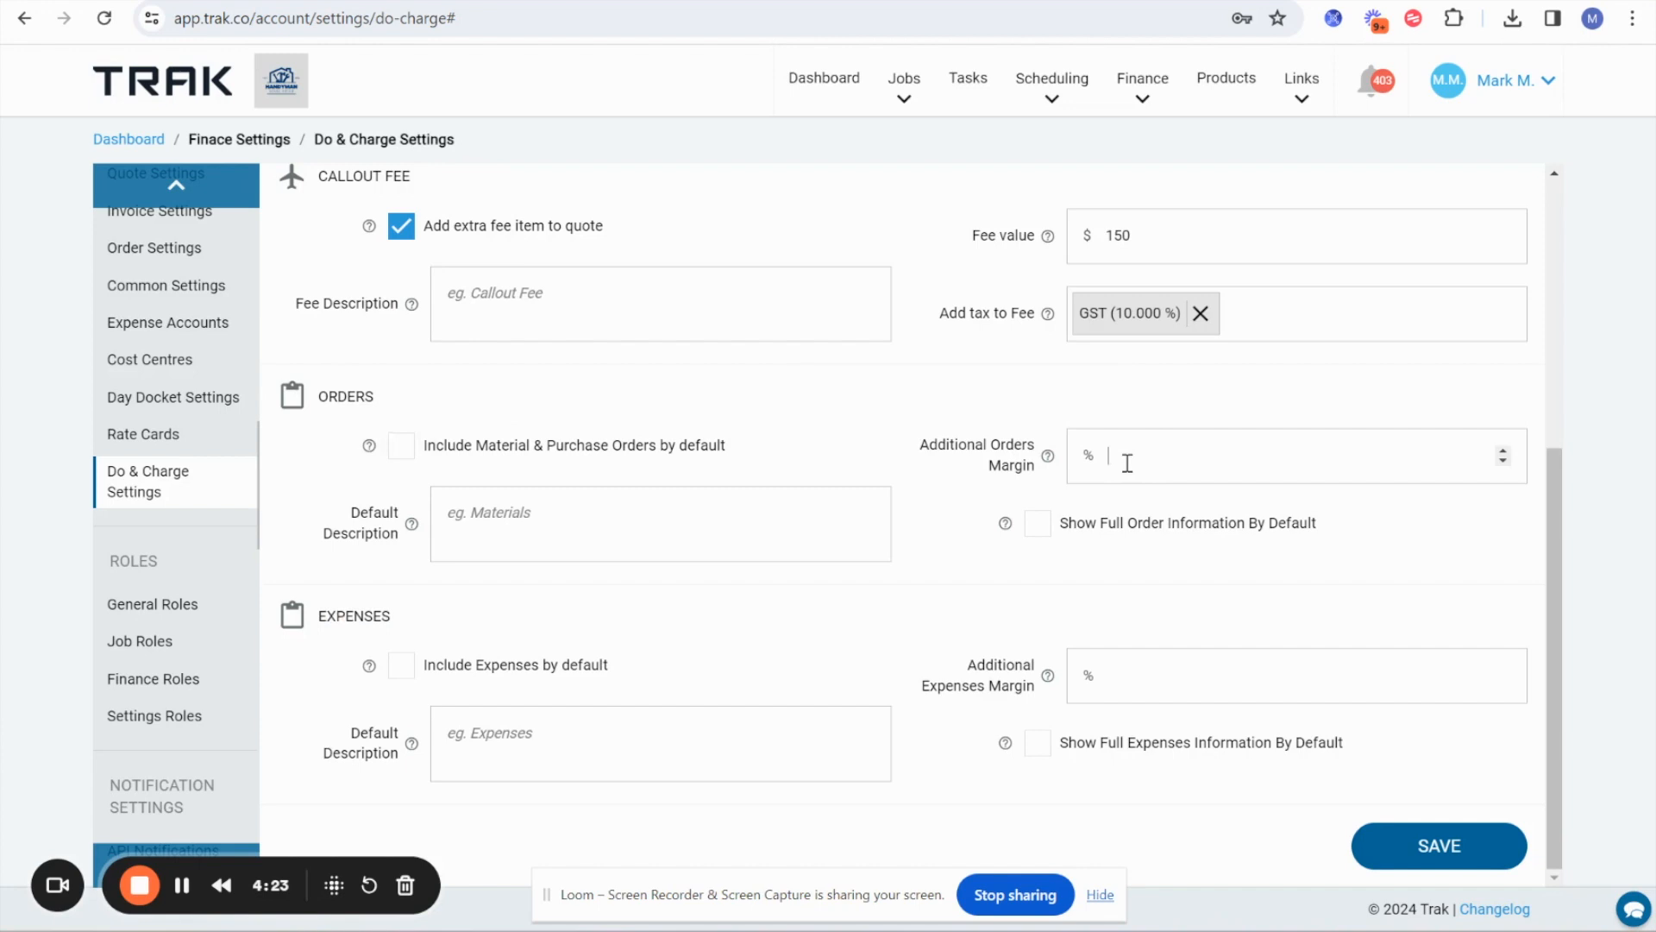
type("30")
Include expenses by default with a 30% Additional Expenses Margin, and save the Do & Charge settings.
left_click_drag(336, 623, 430, 629)
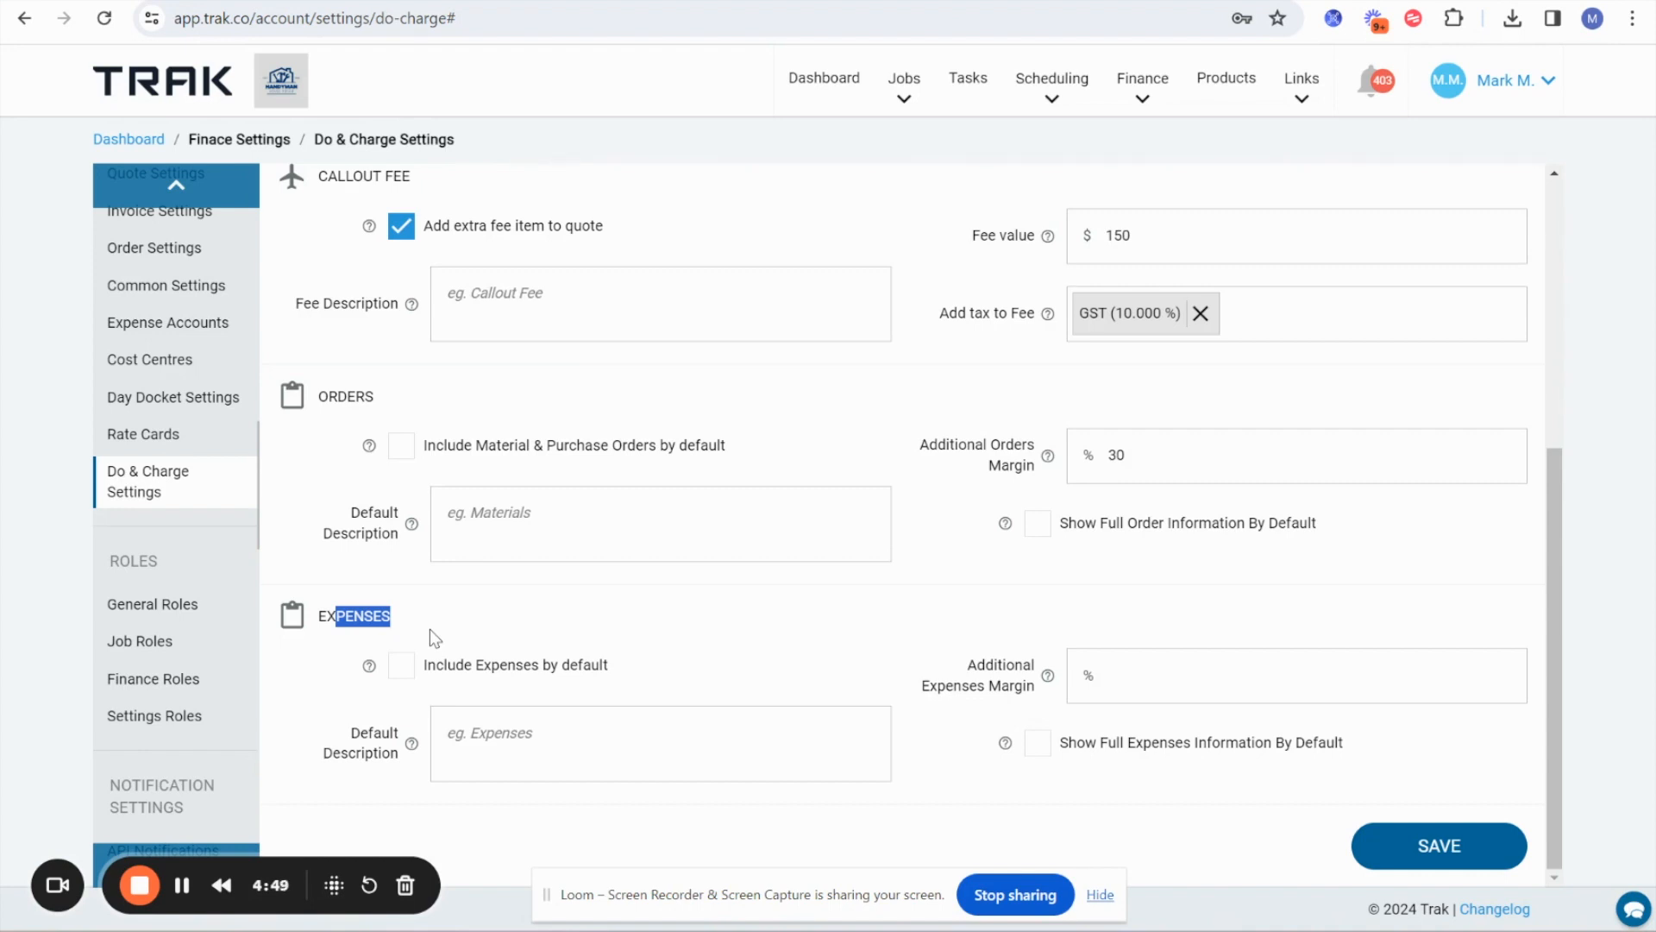
left_click(405, 680)
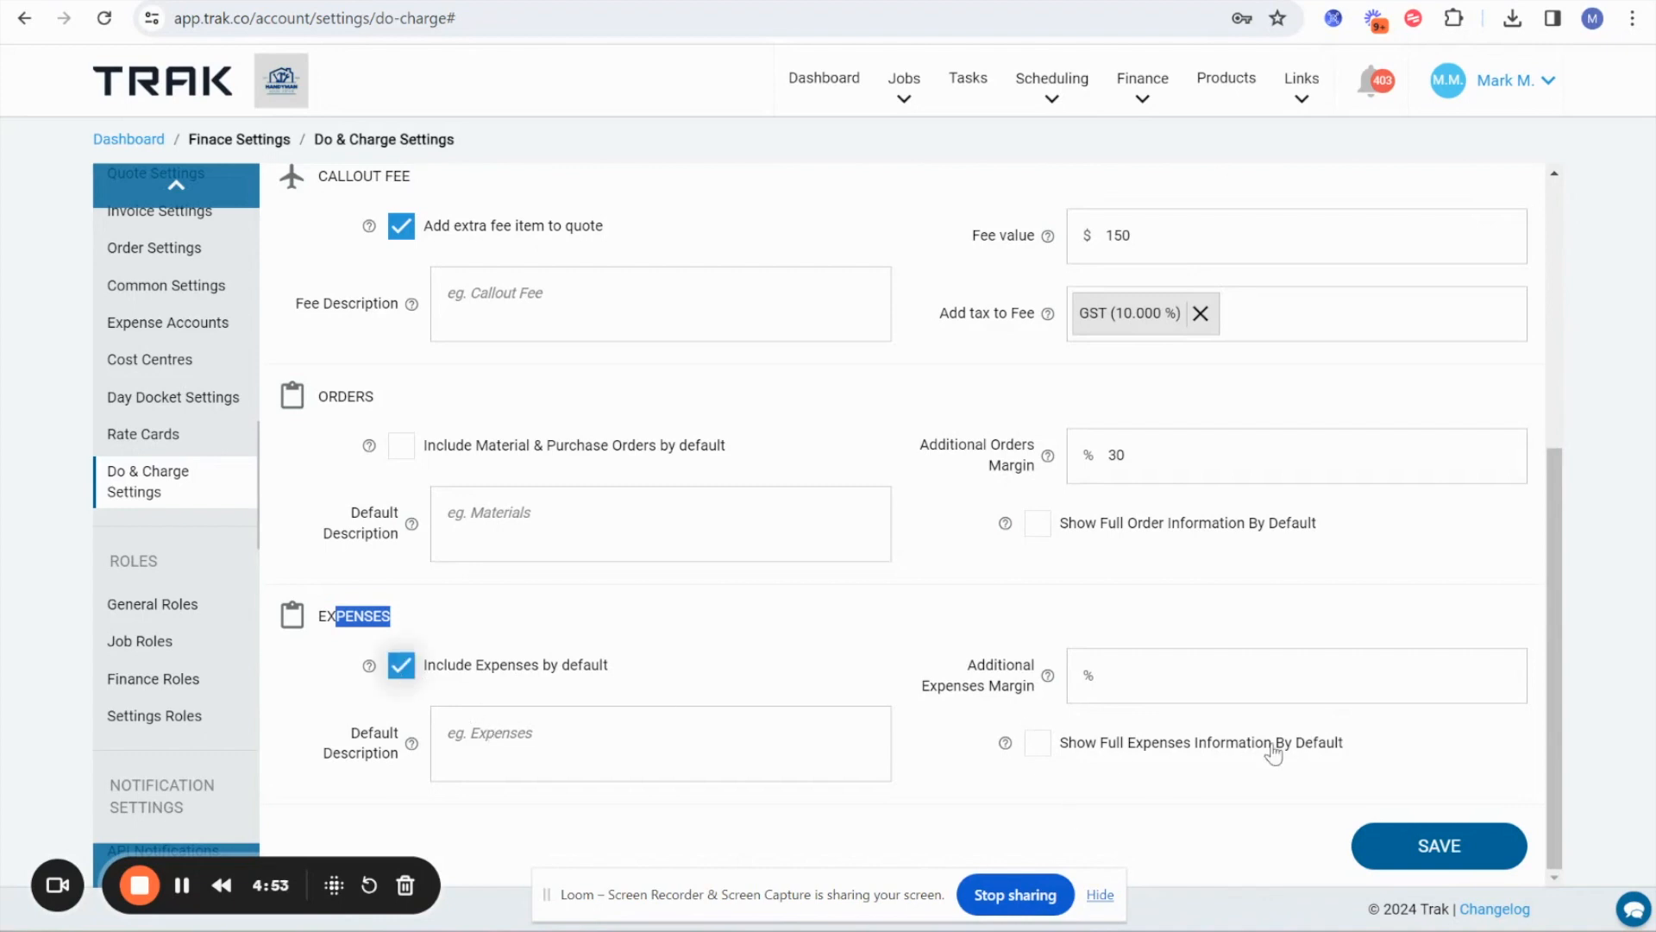
left_click(1128, 676)
type("30")
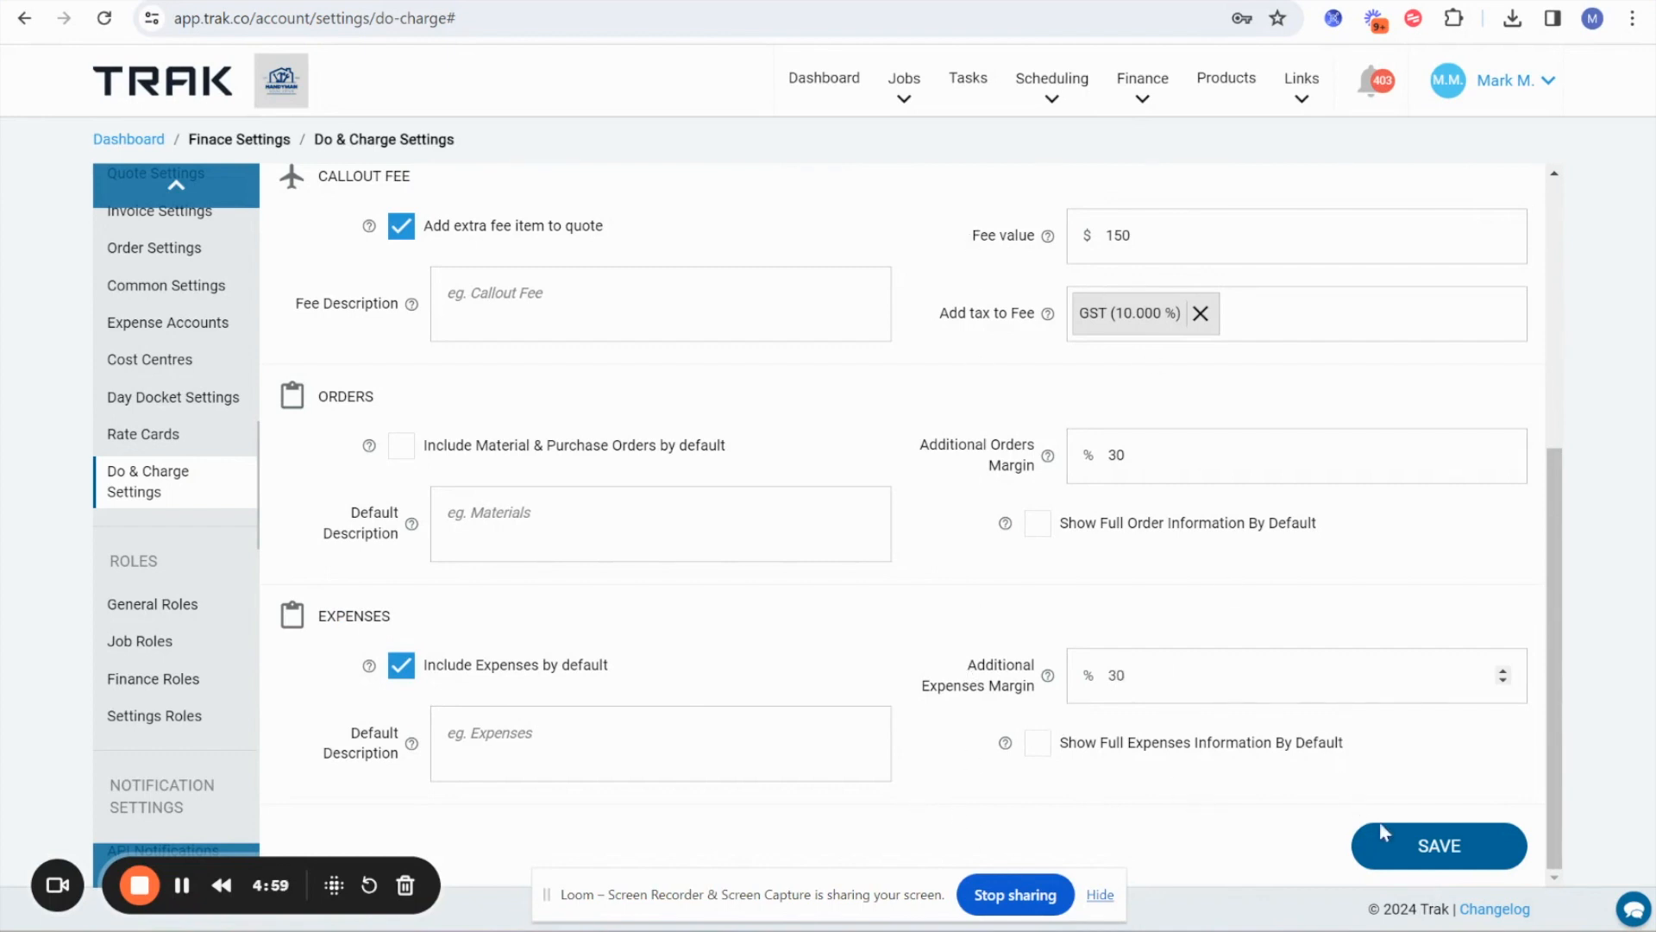
left_click(1417, 863)
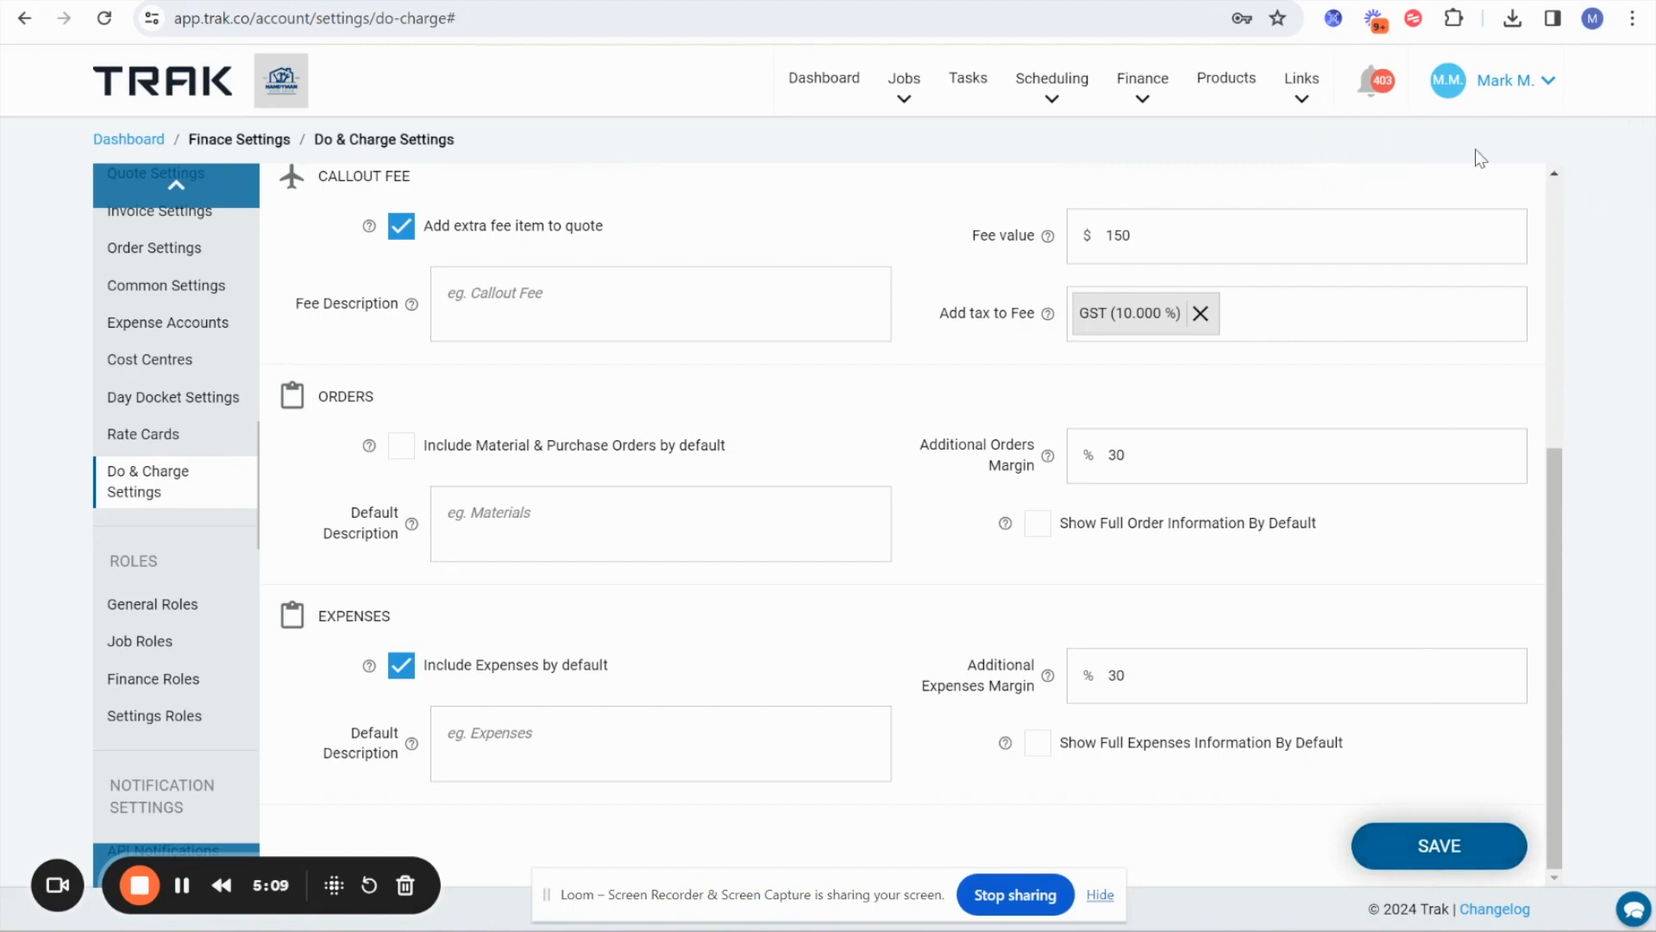
Go to the company's Users list and start creating a new user.
left_click(1505, 87)
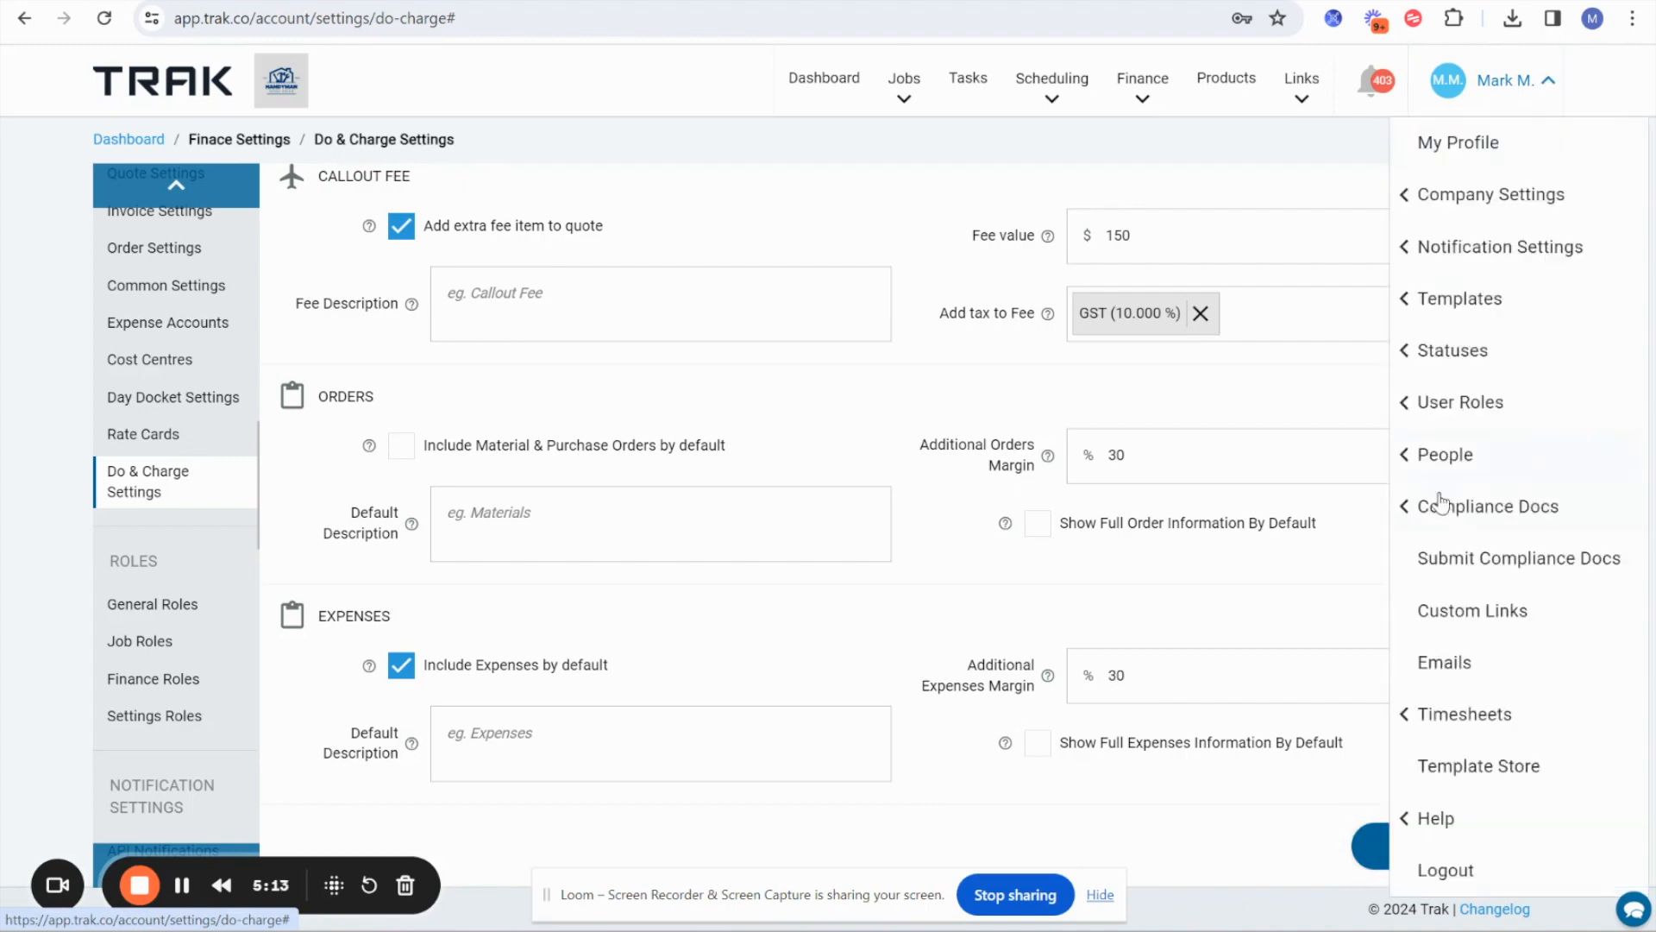
mouse_move(1436, 457)
left_click(1315, 457)
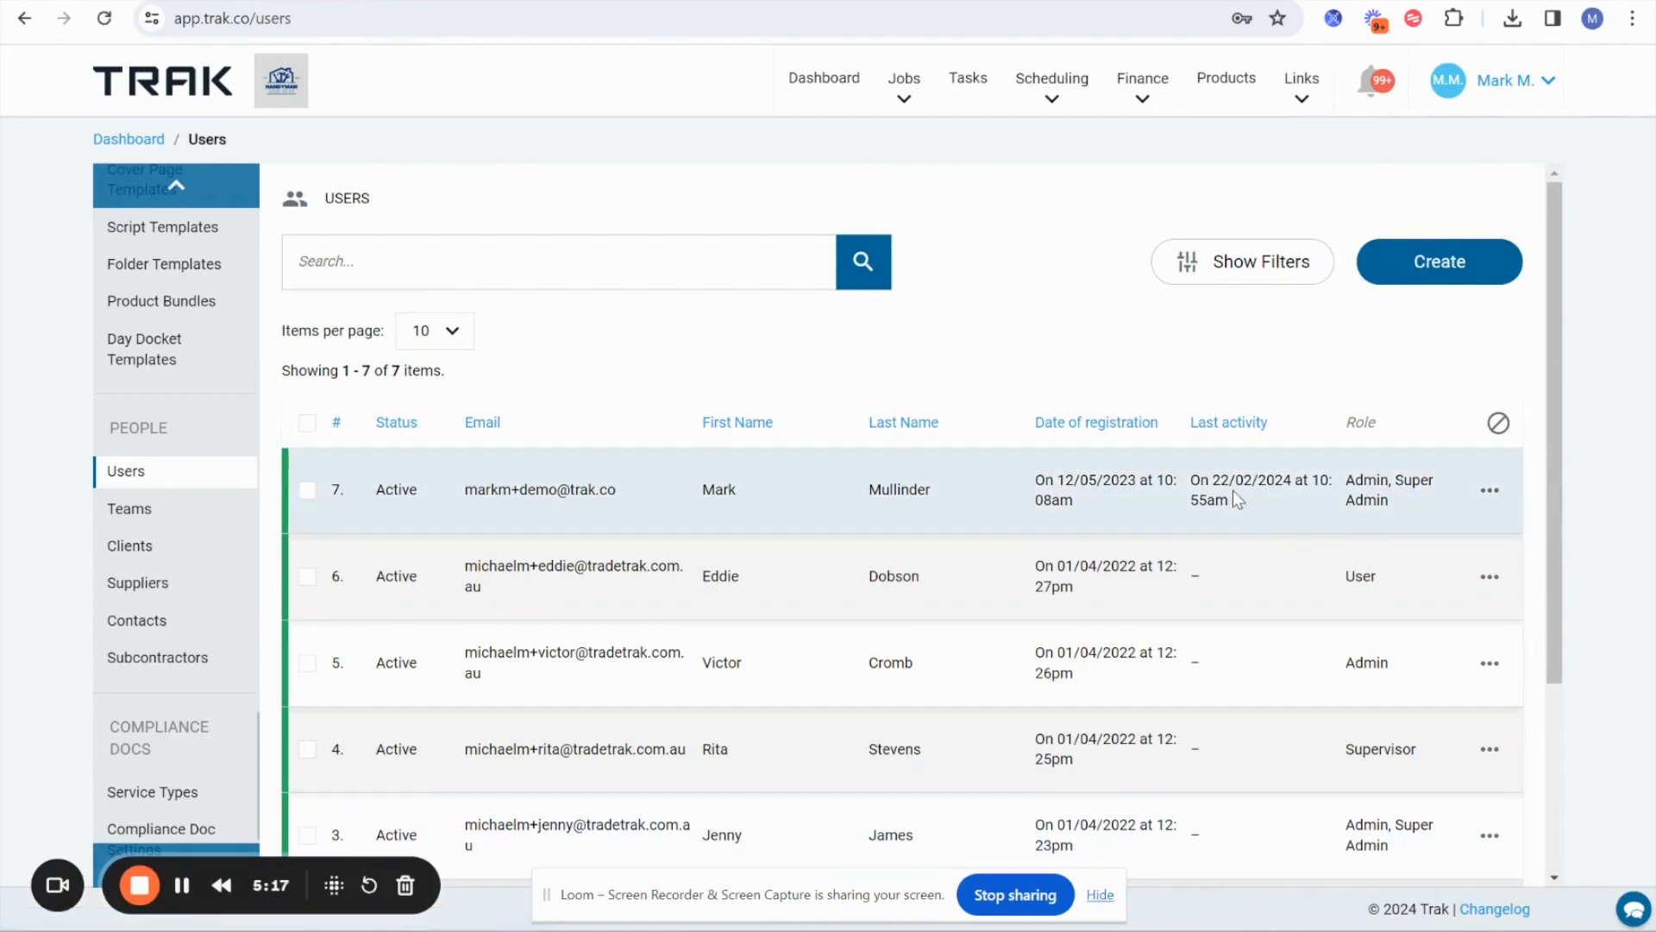
left_click(1419, 269)
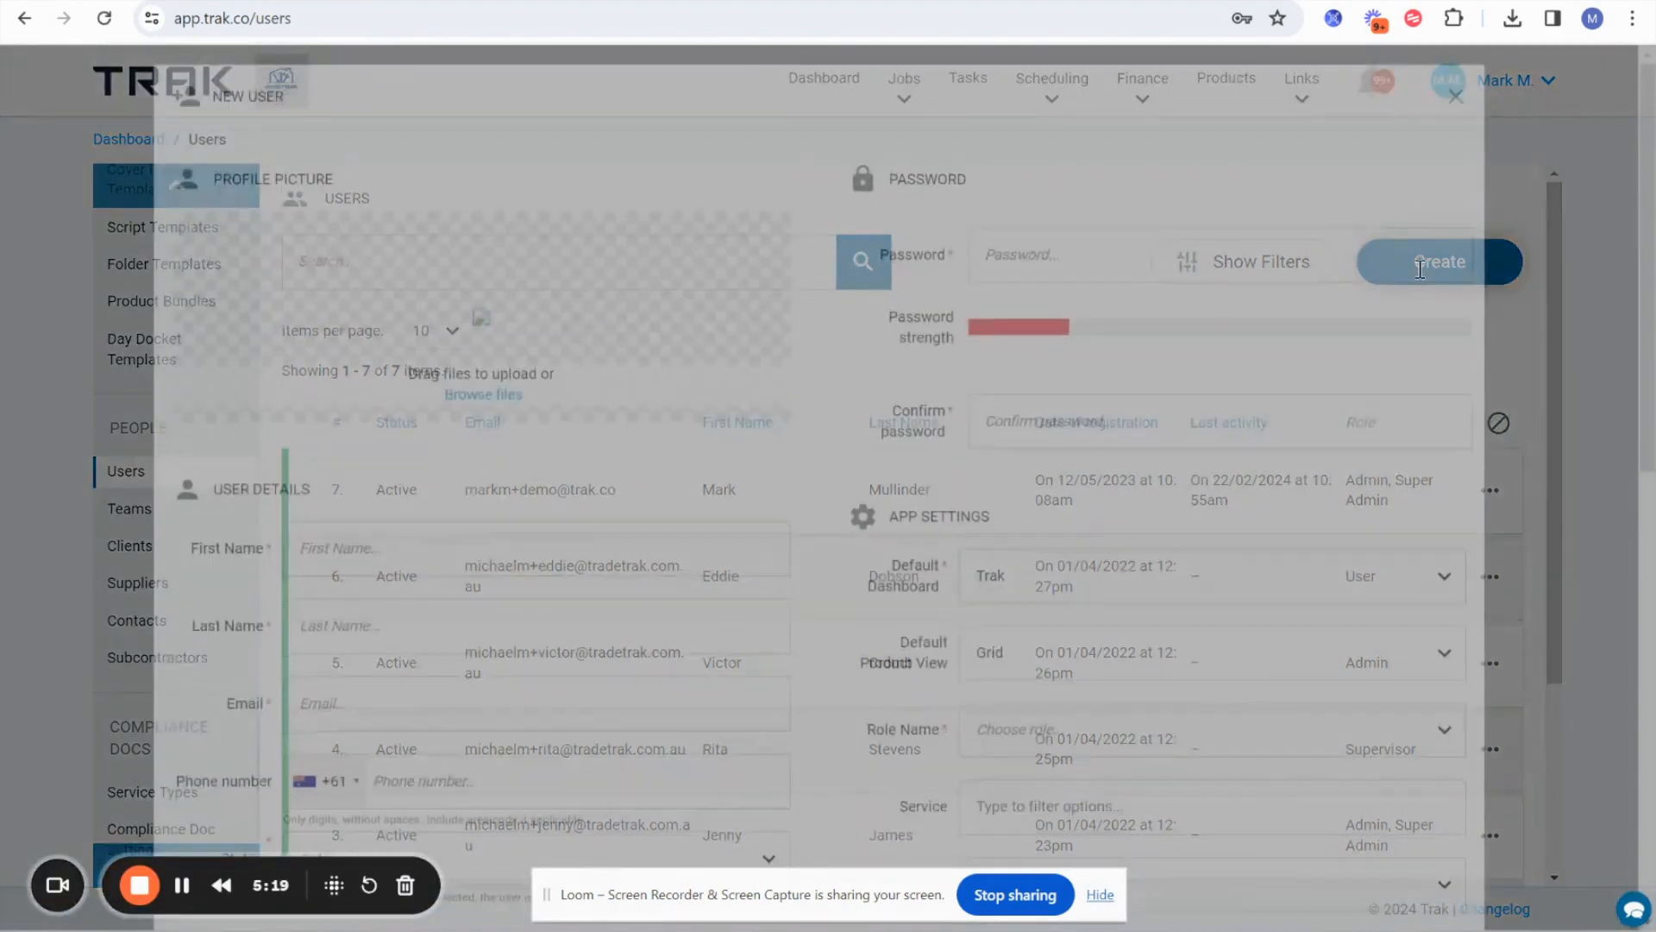
Review the new user's base and overtime rate fields in the timesheet settings, and set the Billable Rate to $120.
scroll(1197, 532, "down", 6)
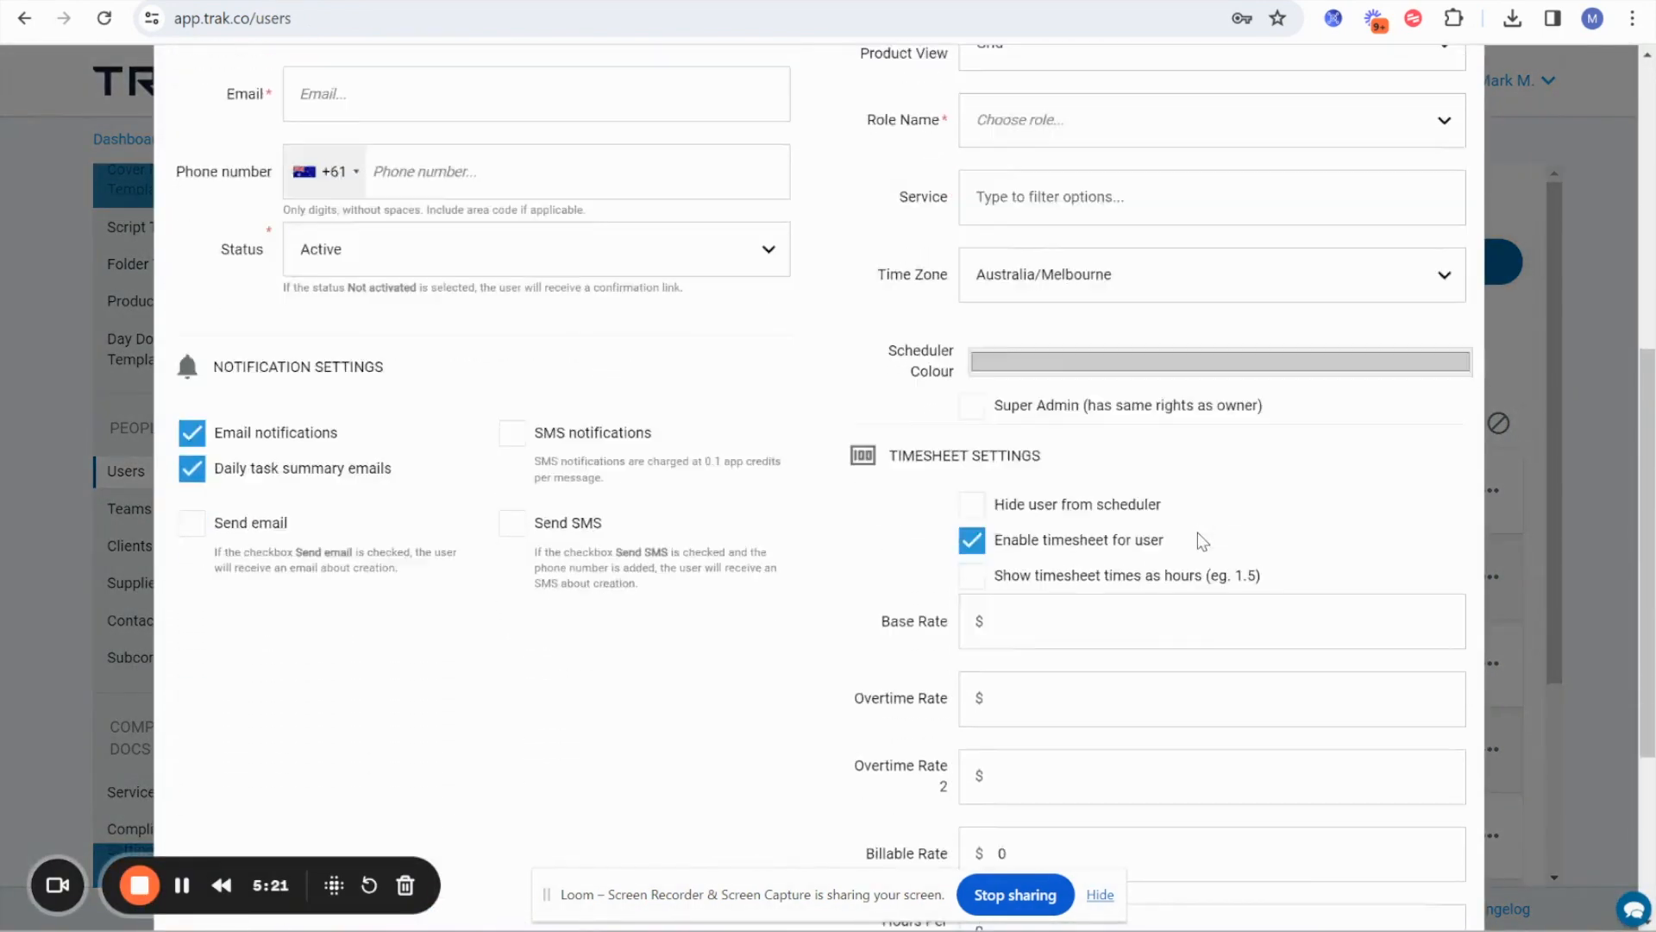
scroll(1197, 532, "down", 3)
left_click_drag(876, 390, 884, 438)
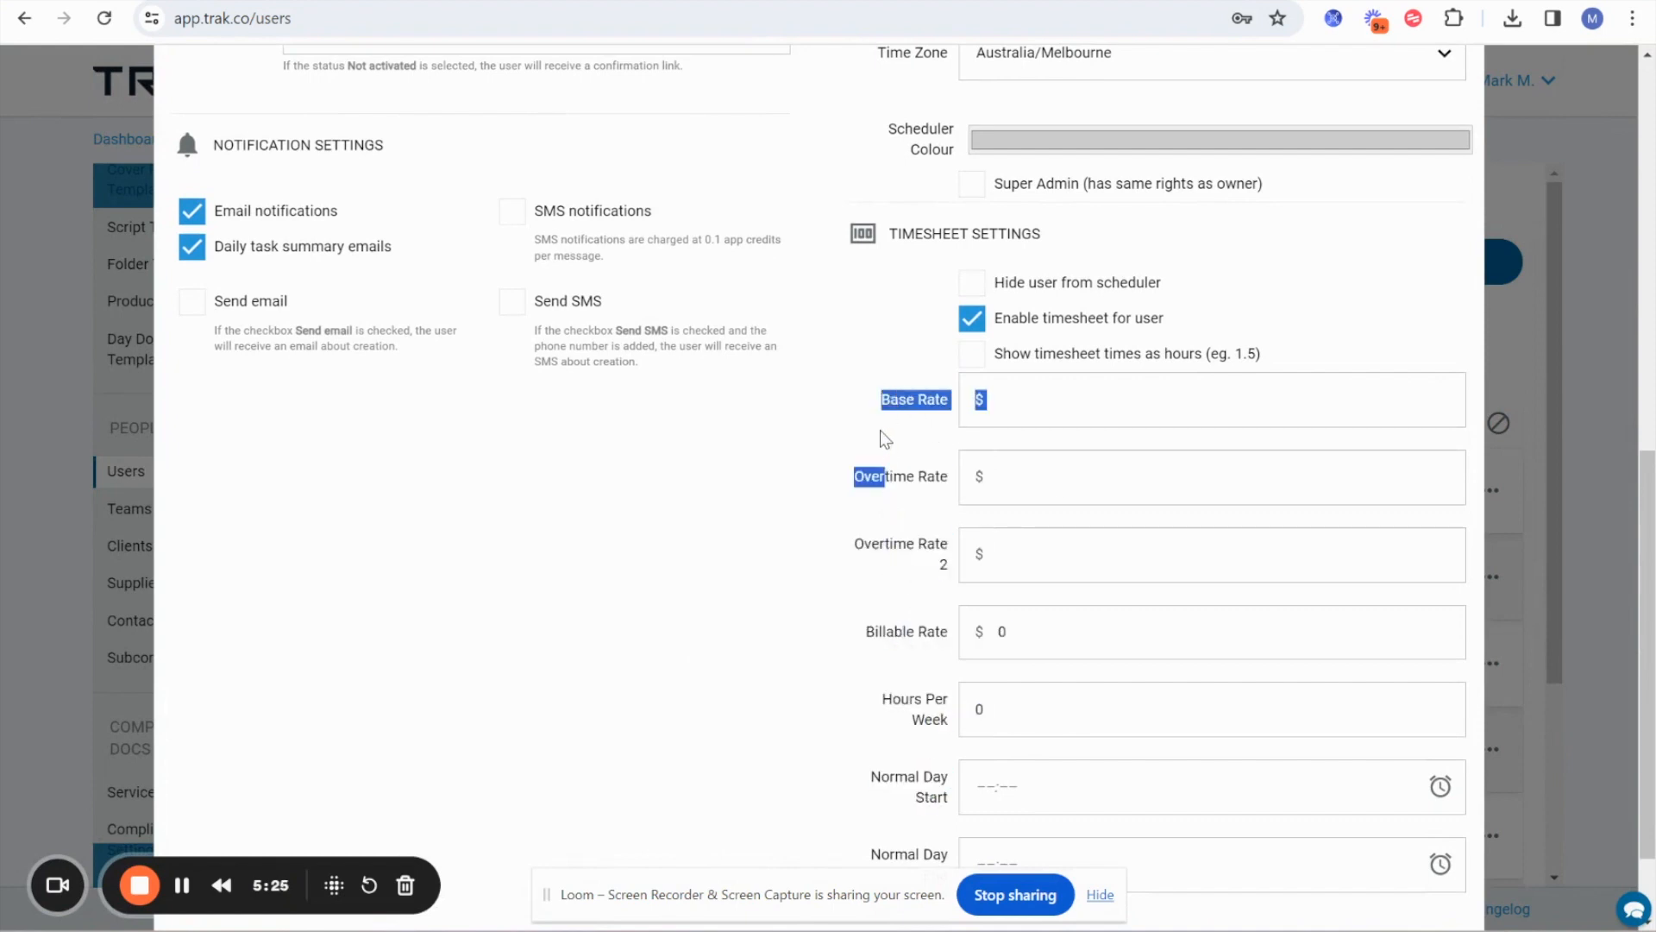
left_click(881, 437)
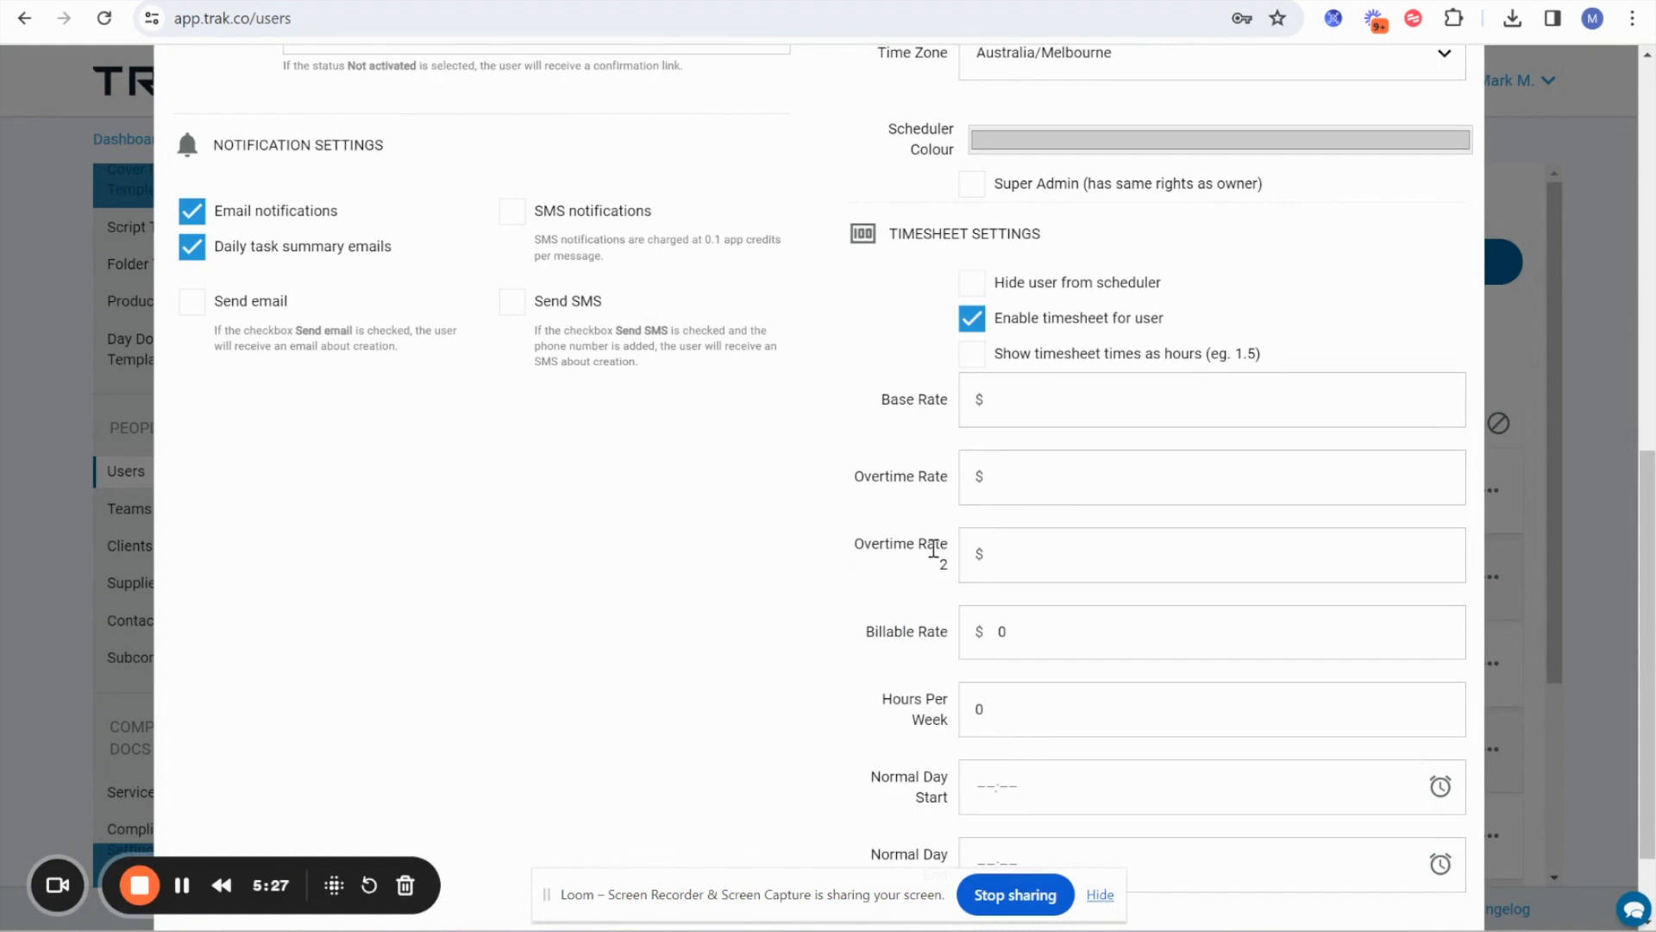
left_click_drag(843, 396, 947, 560)
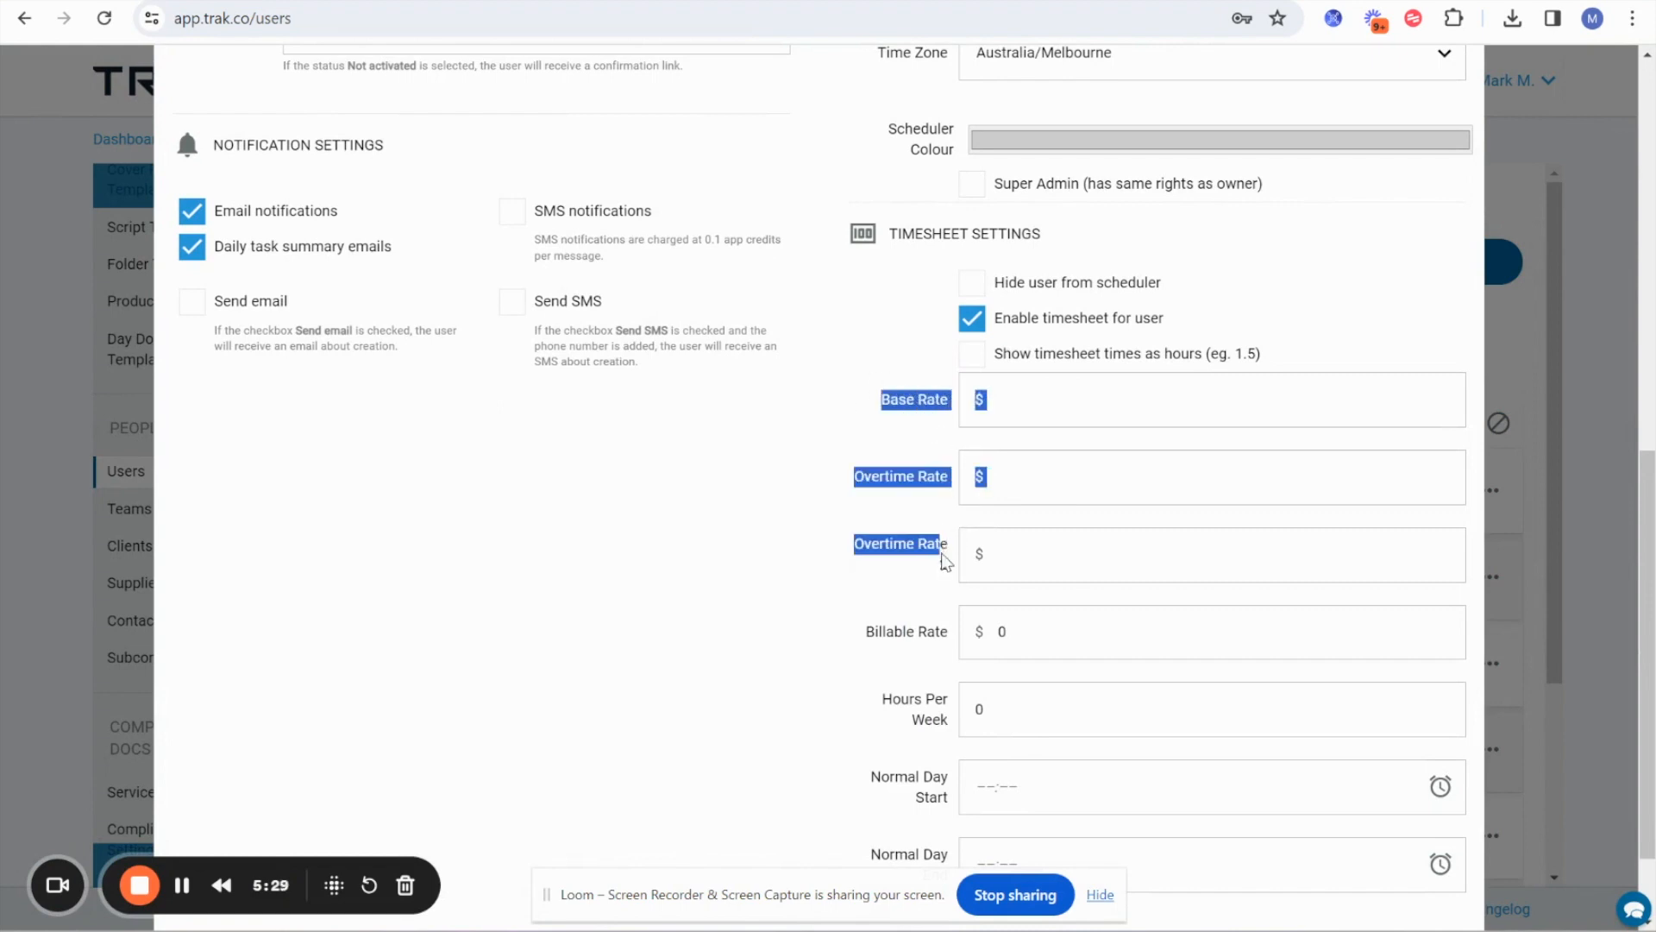
left_click(785, 610)
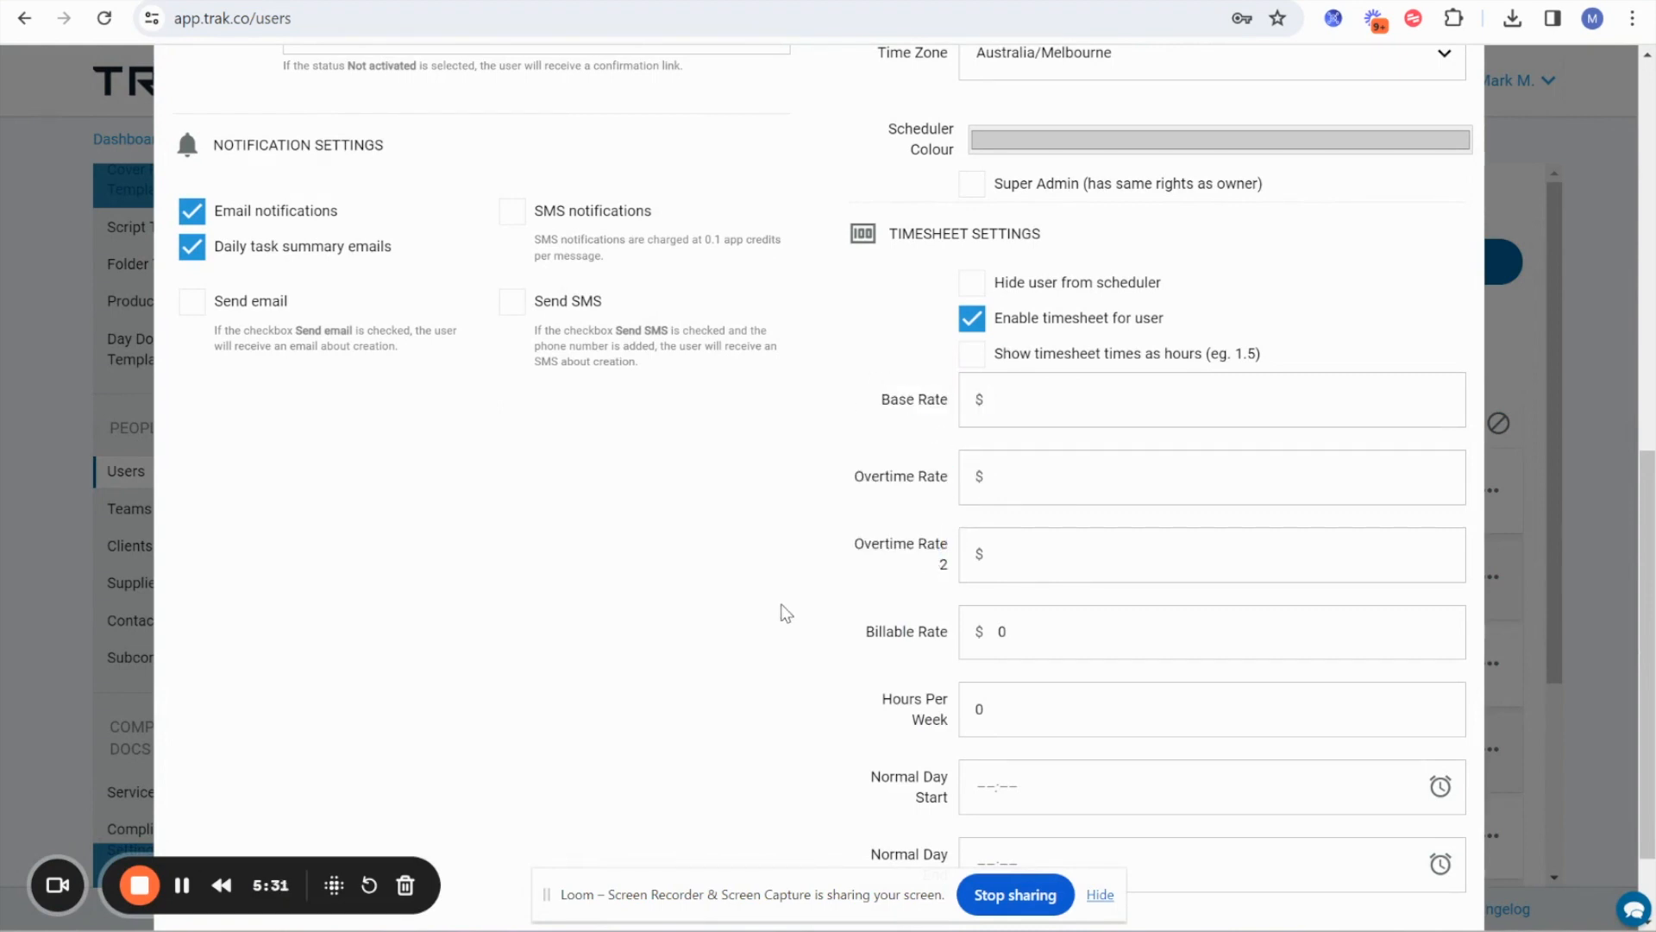
left_click_drag(839, 630, 940, 640)
left_click(852, 657)
left_click_drag(862, 640, 955, 651)
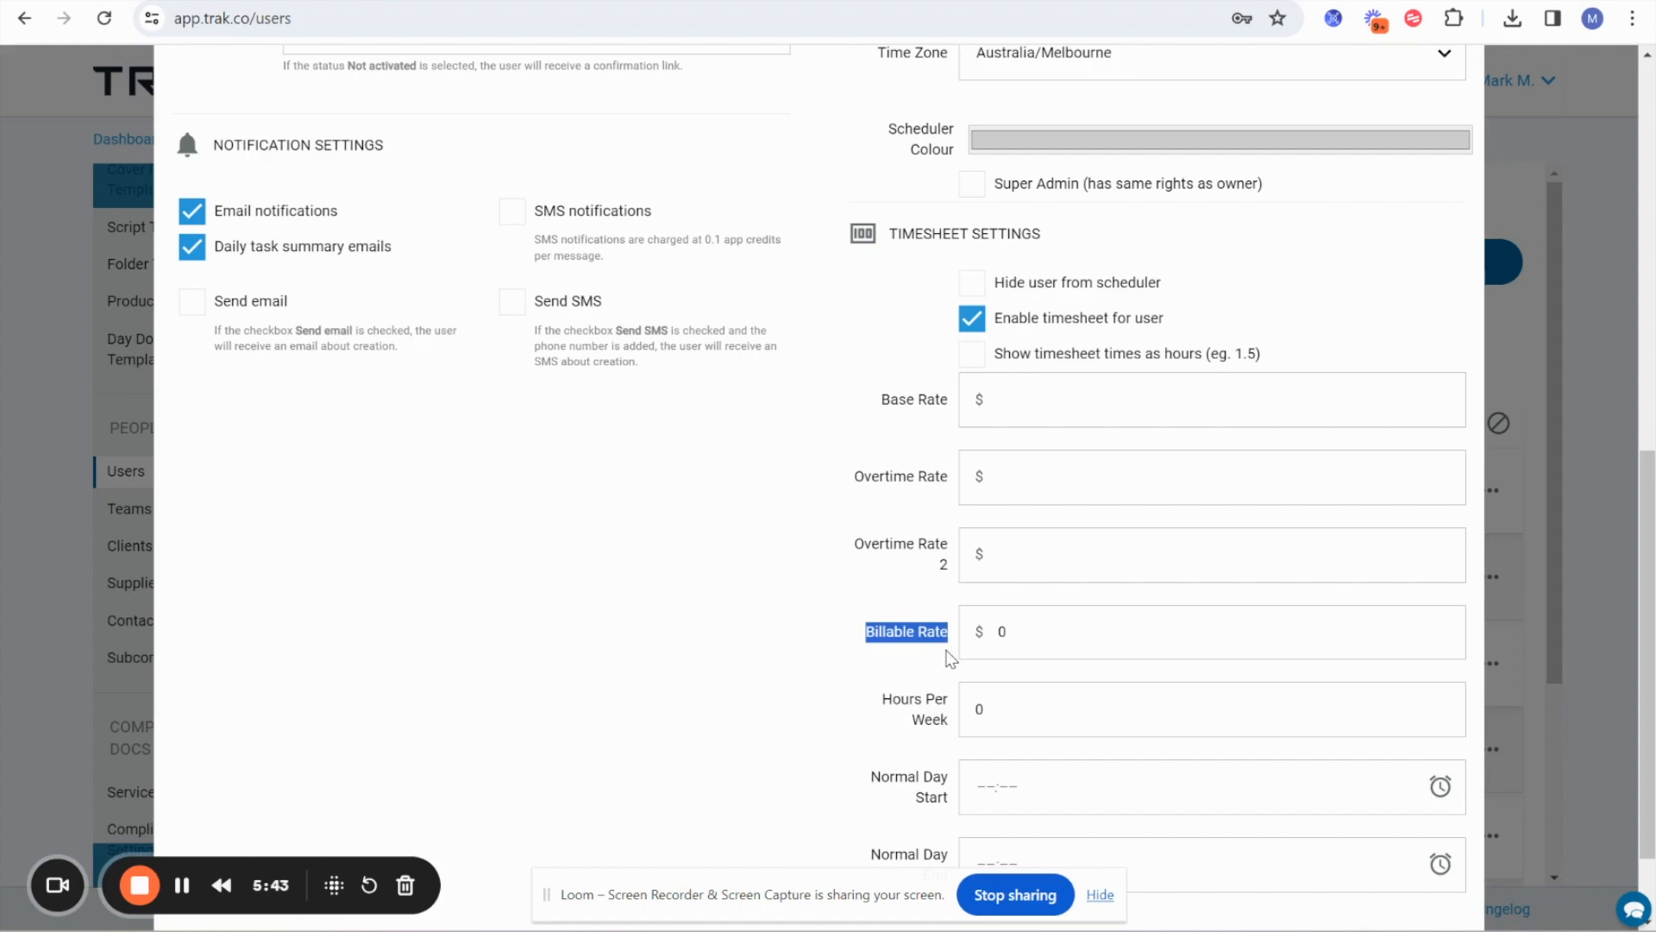
left_click(1032, 632)
key("BackSpace")
type("120")
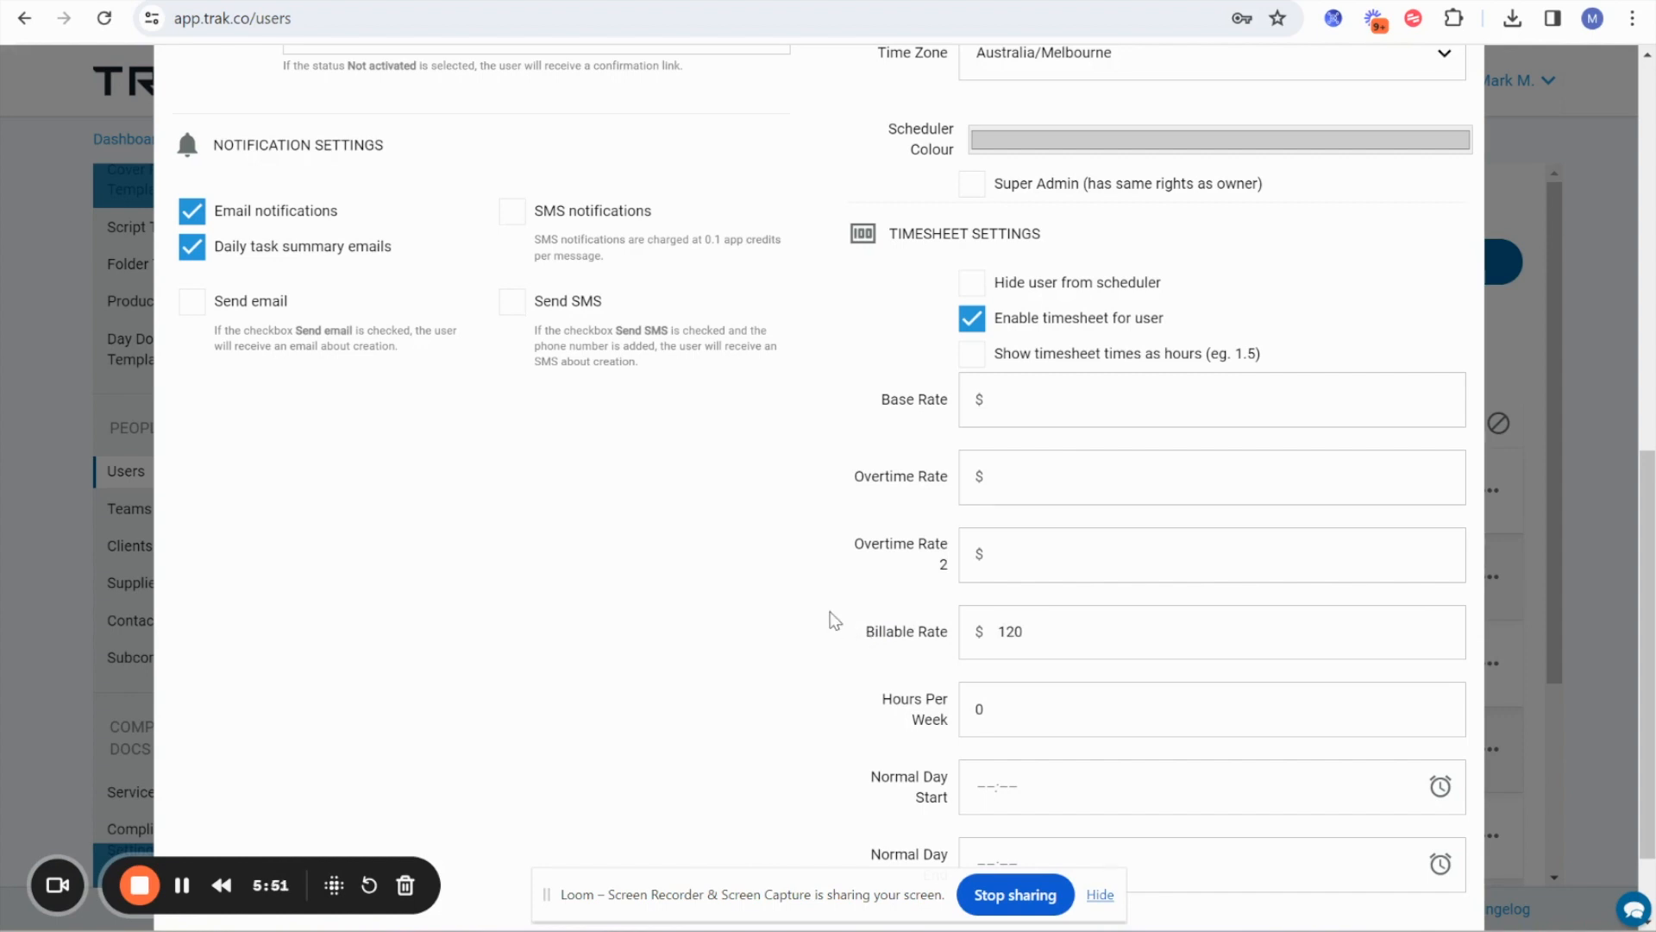
Try to save the new user, discarding the form and returning to the dashboard.
scroll(832, 622, "down", 2)
left_click(1368, 857)
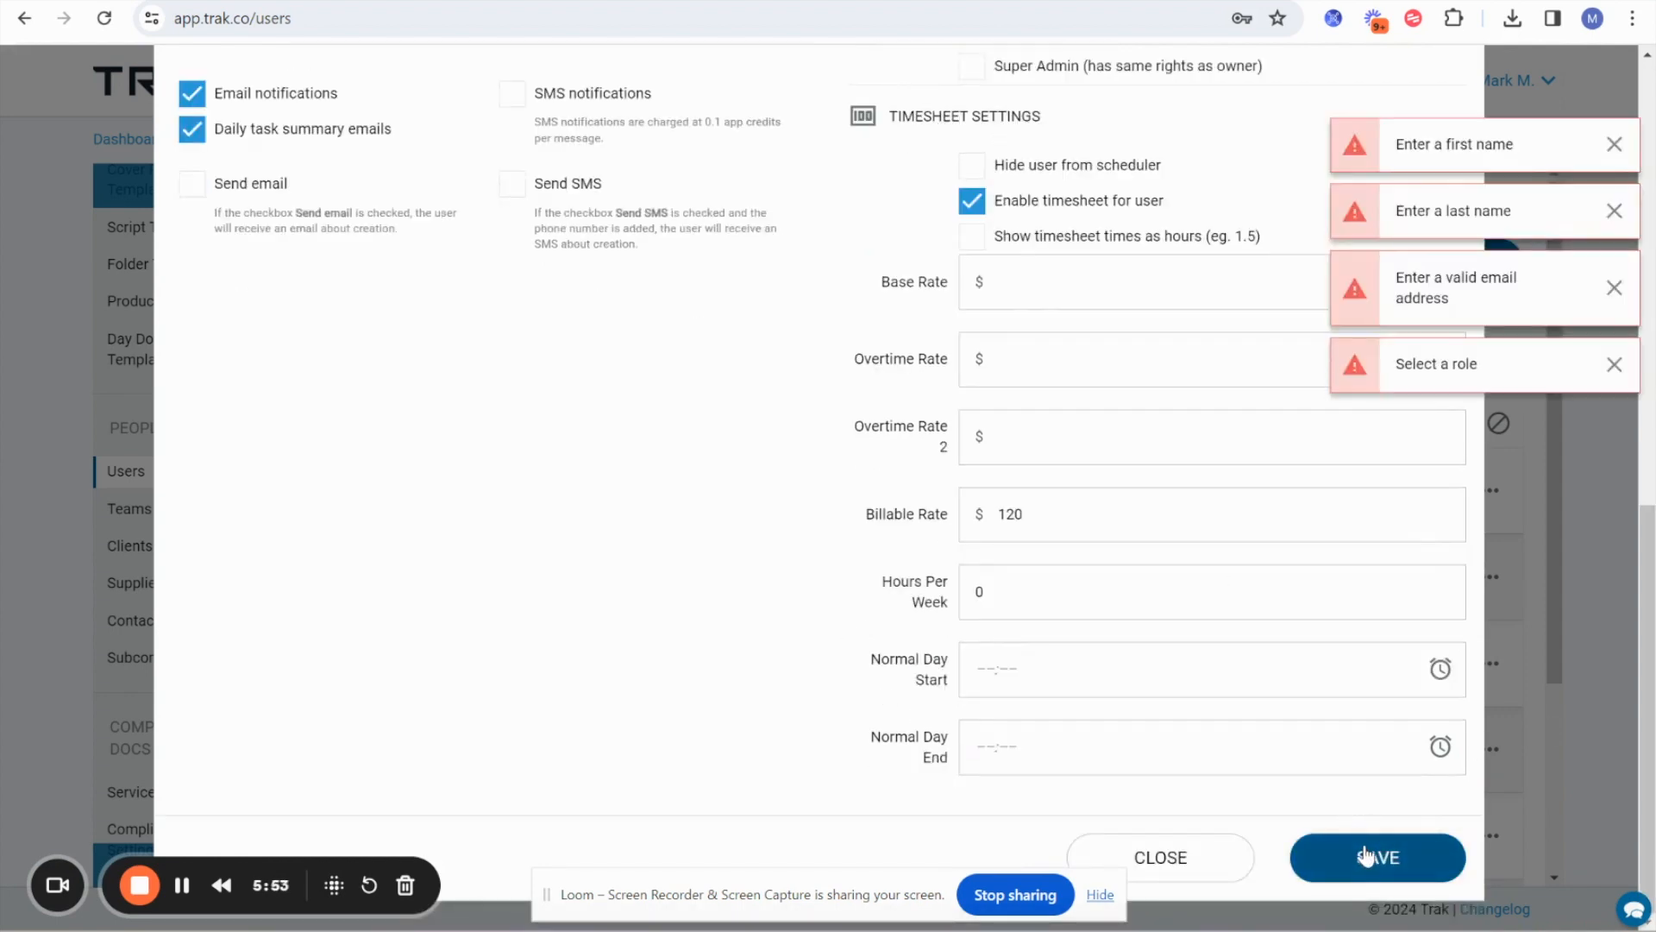
scroll(873, 352, "up", 10)
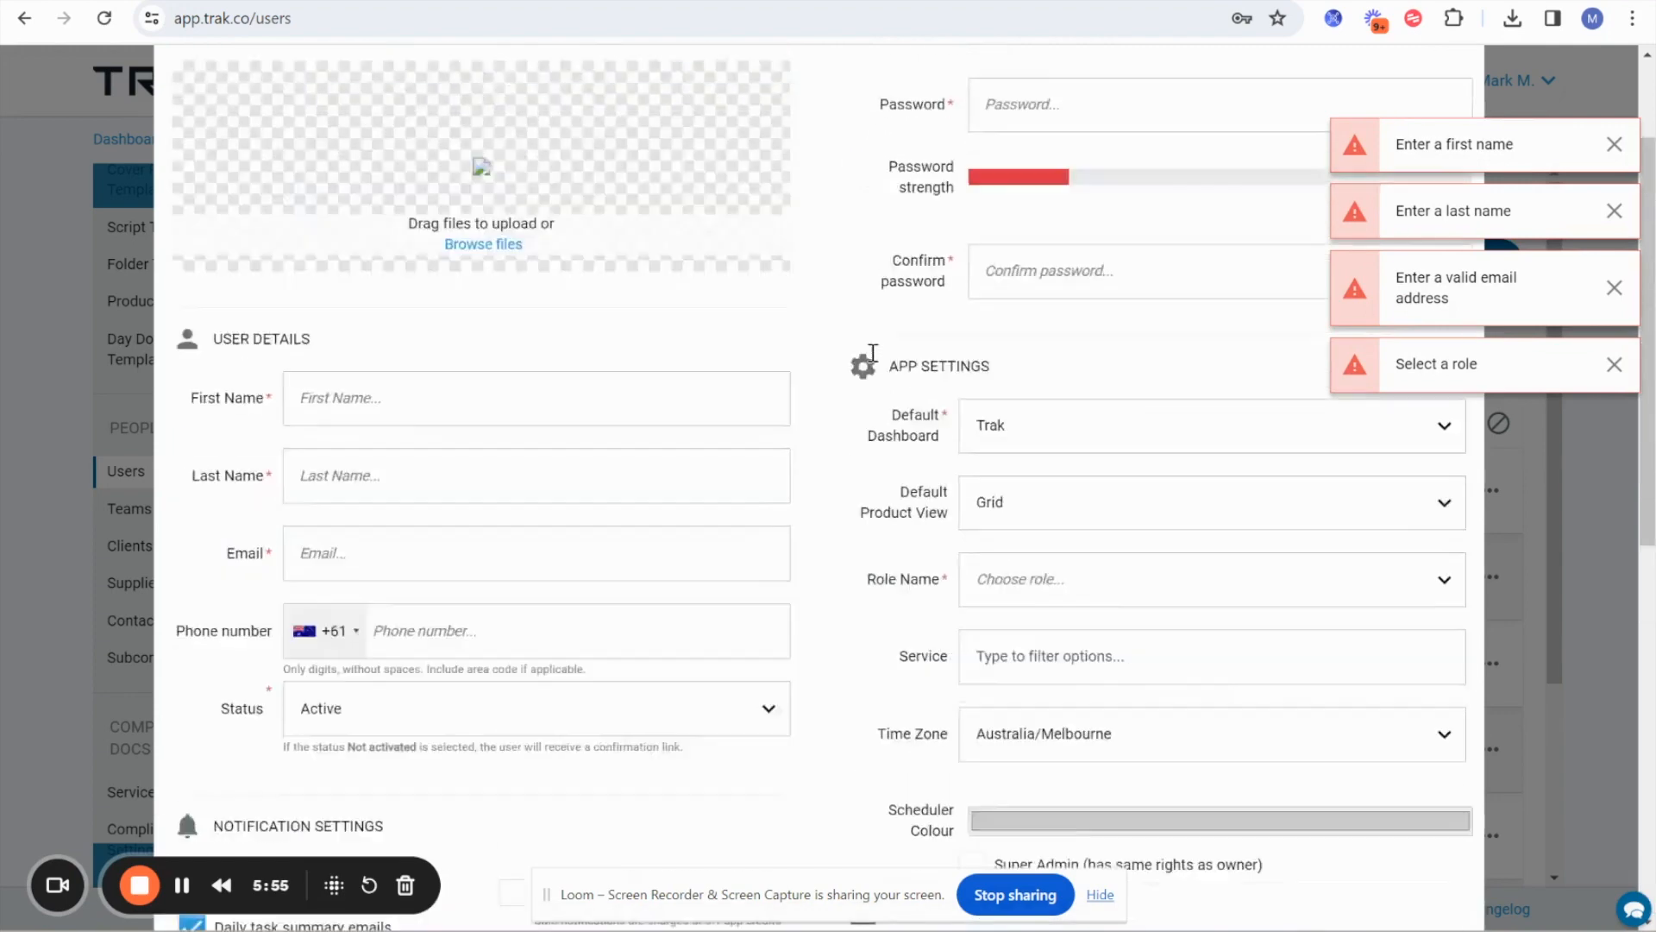
left_click(1455, 107)
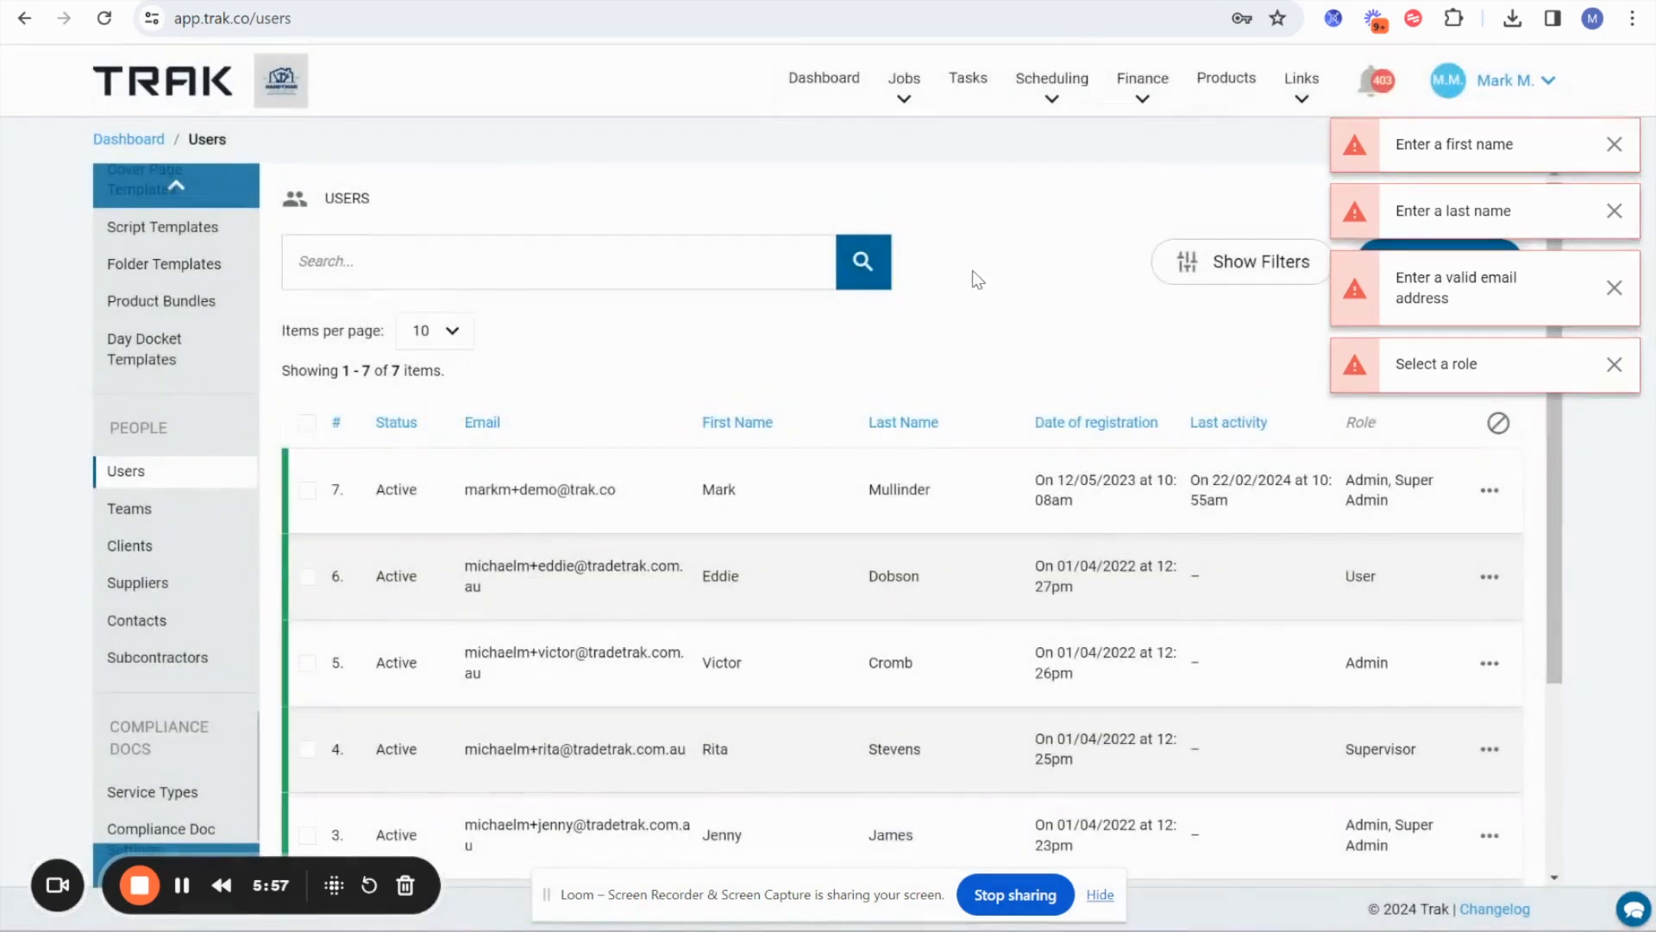
left_click(827, 84)
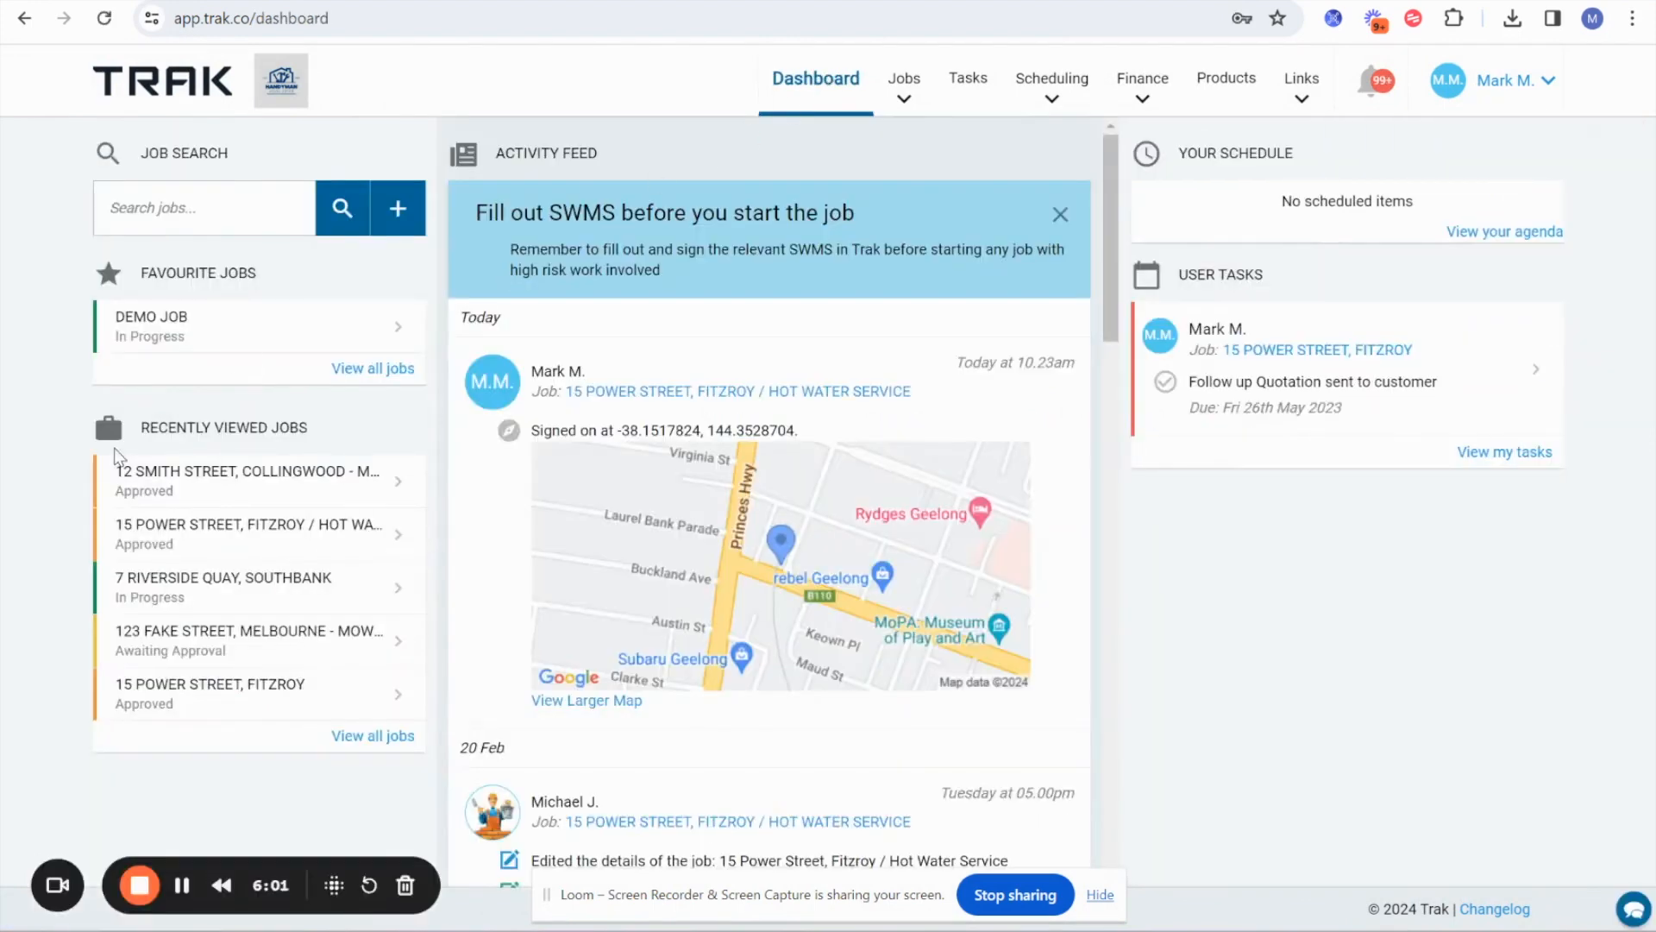
Open the Collingwood maintenance job from the recently viewed jobs and look through its activity feed.
left_click(190, 488)
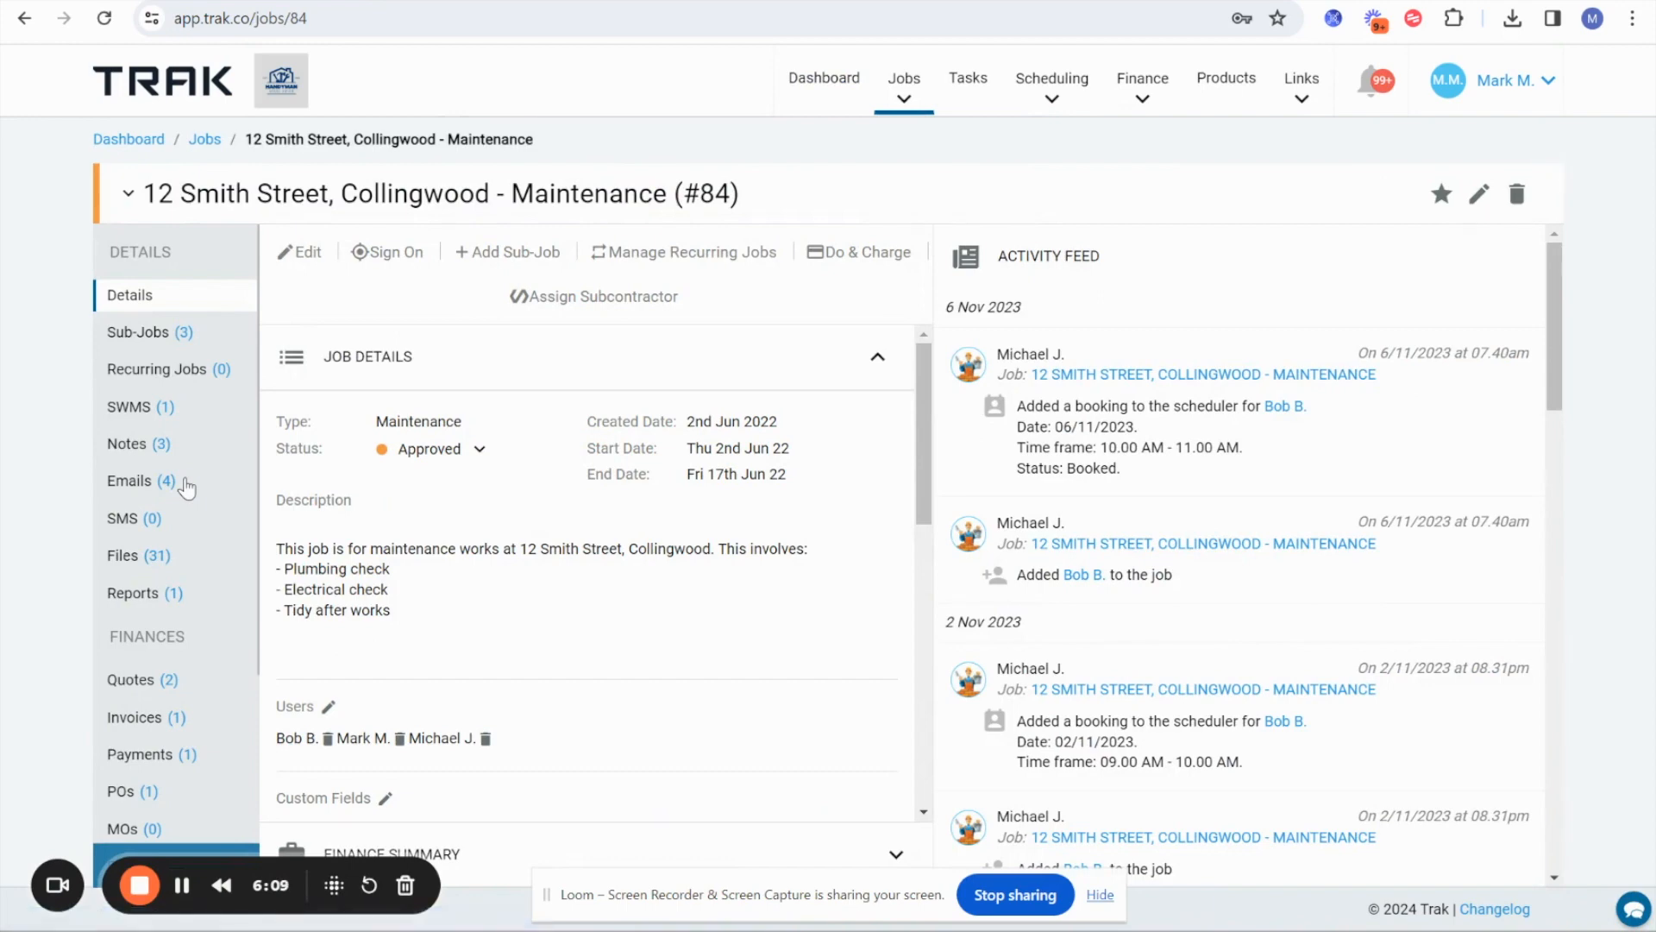
scroll(1138, 692, "down", 5)
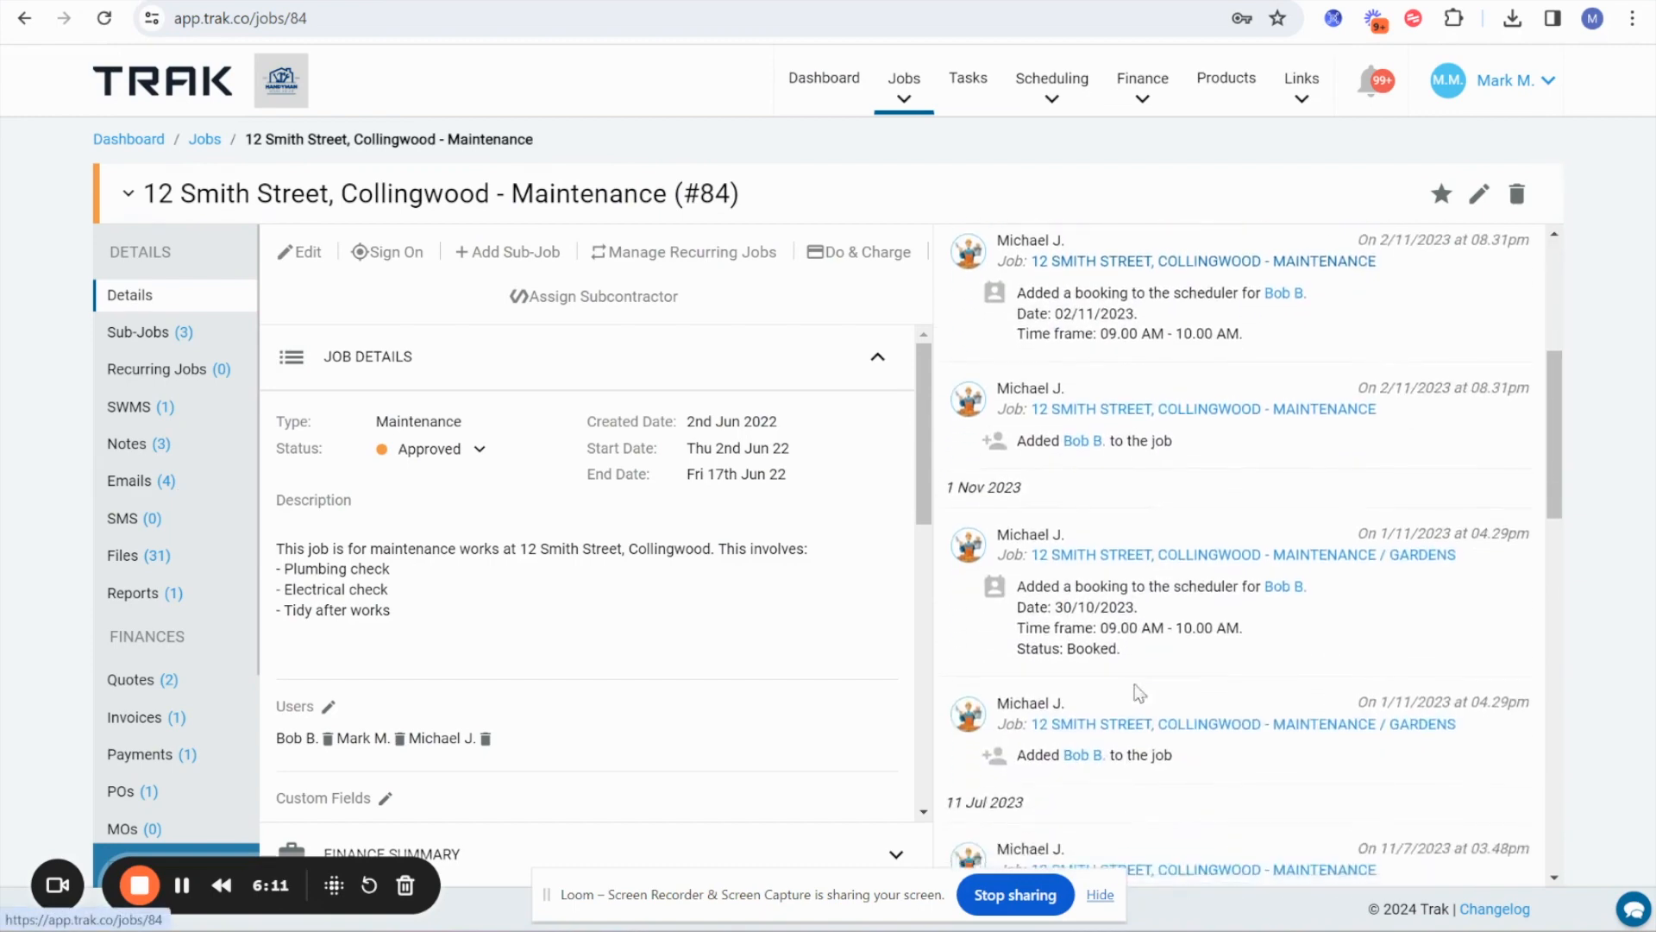
scroll(1138, 693, "down", 10)
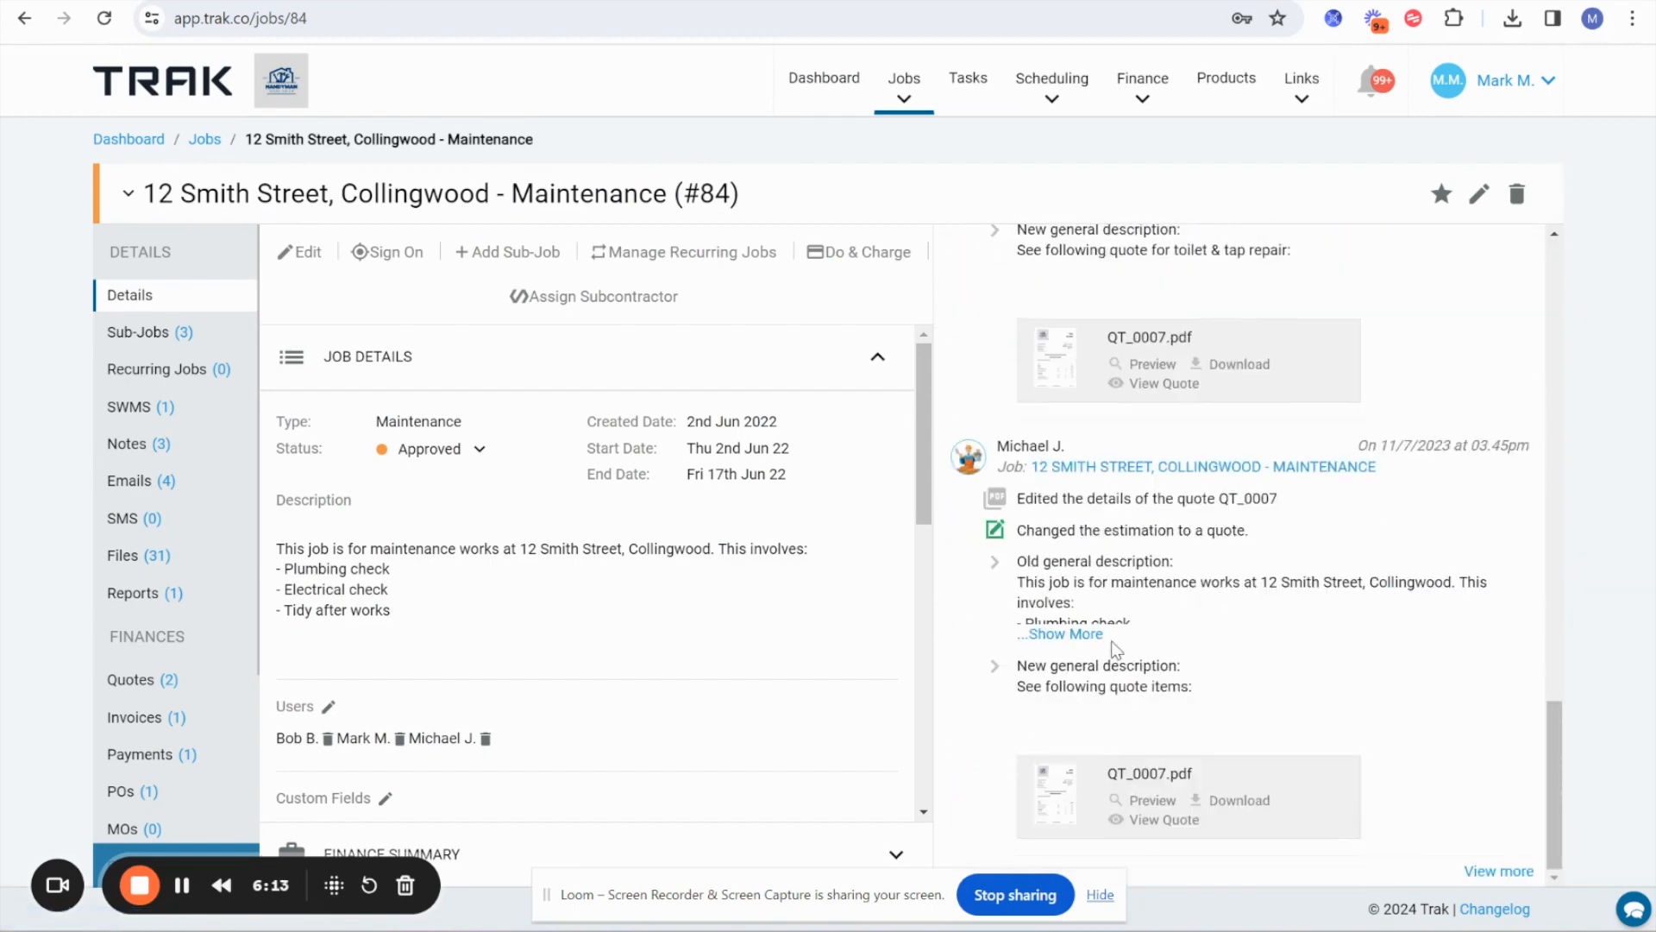
scroll(1117, 649, "up", 15)
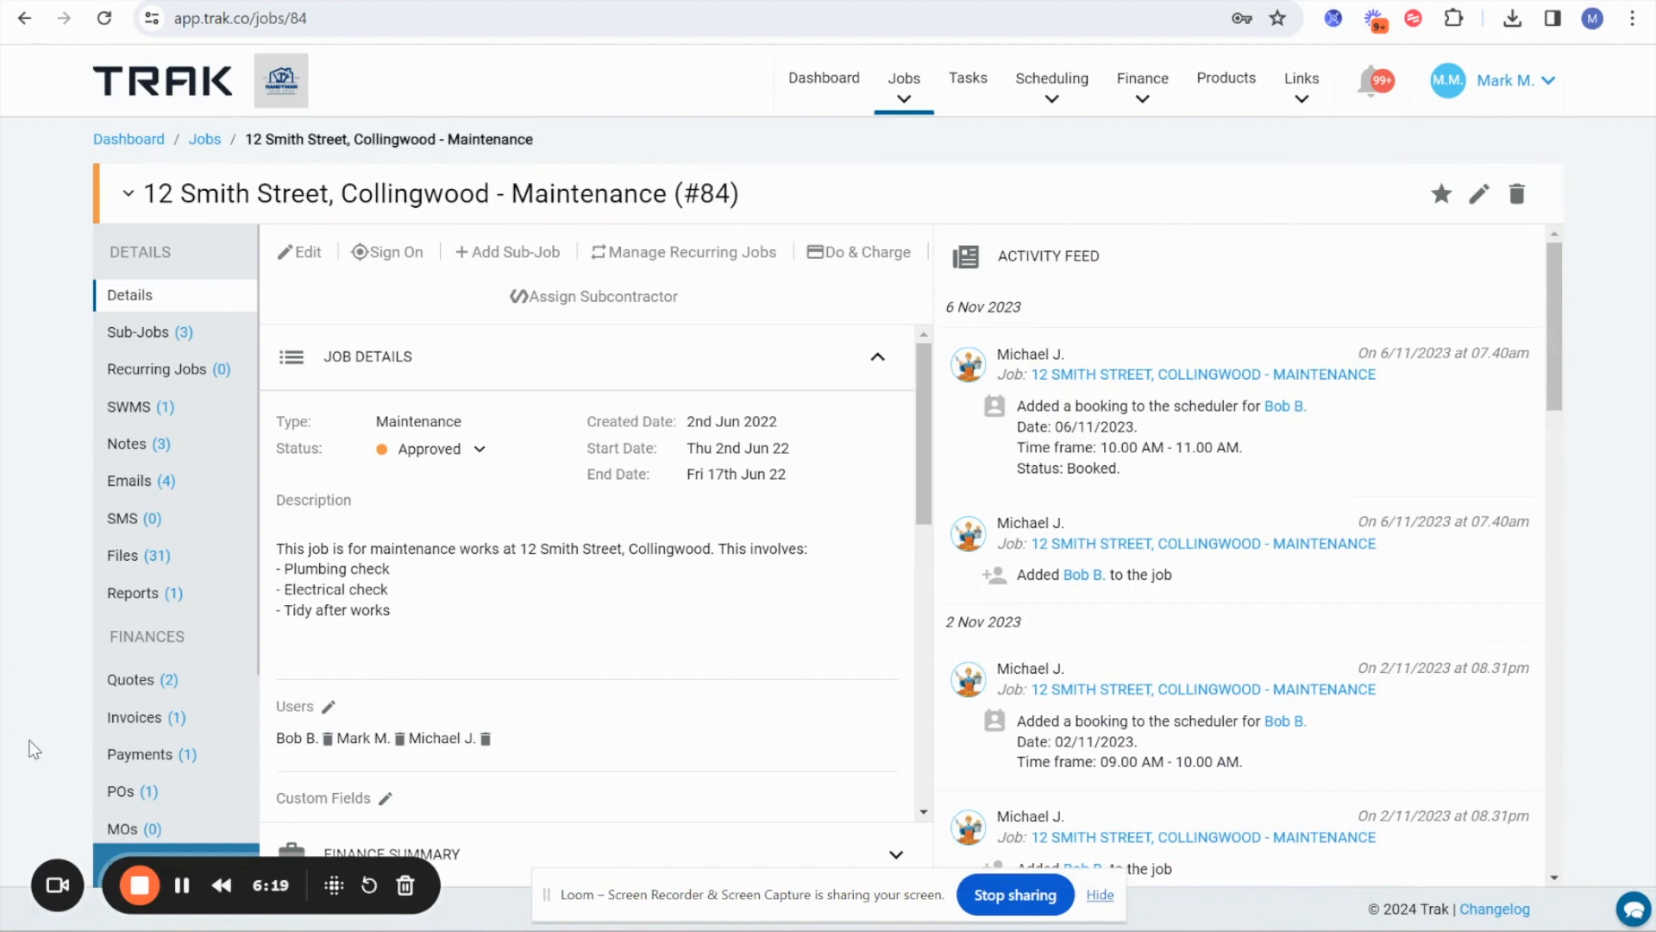
Review the job's recorded expenses and its timesheet entries.
scroll(178, 643, "down", 4)
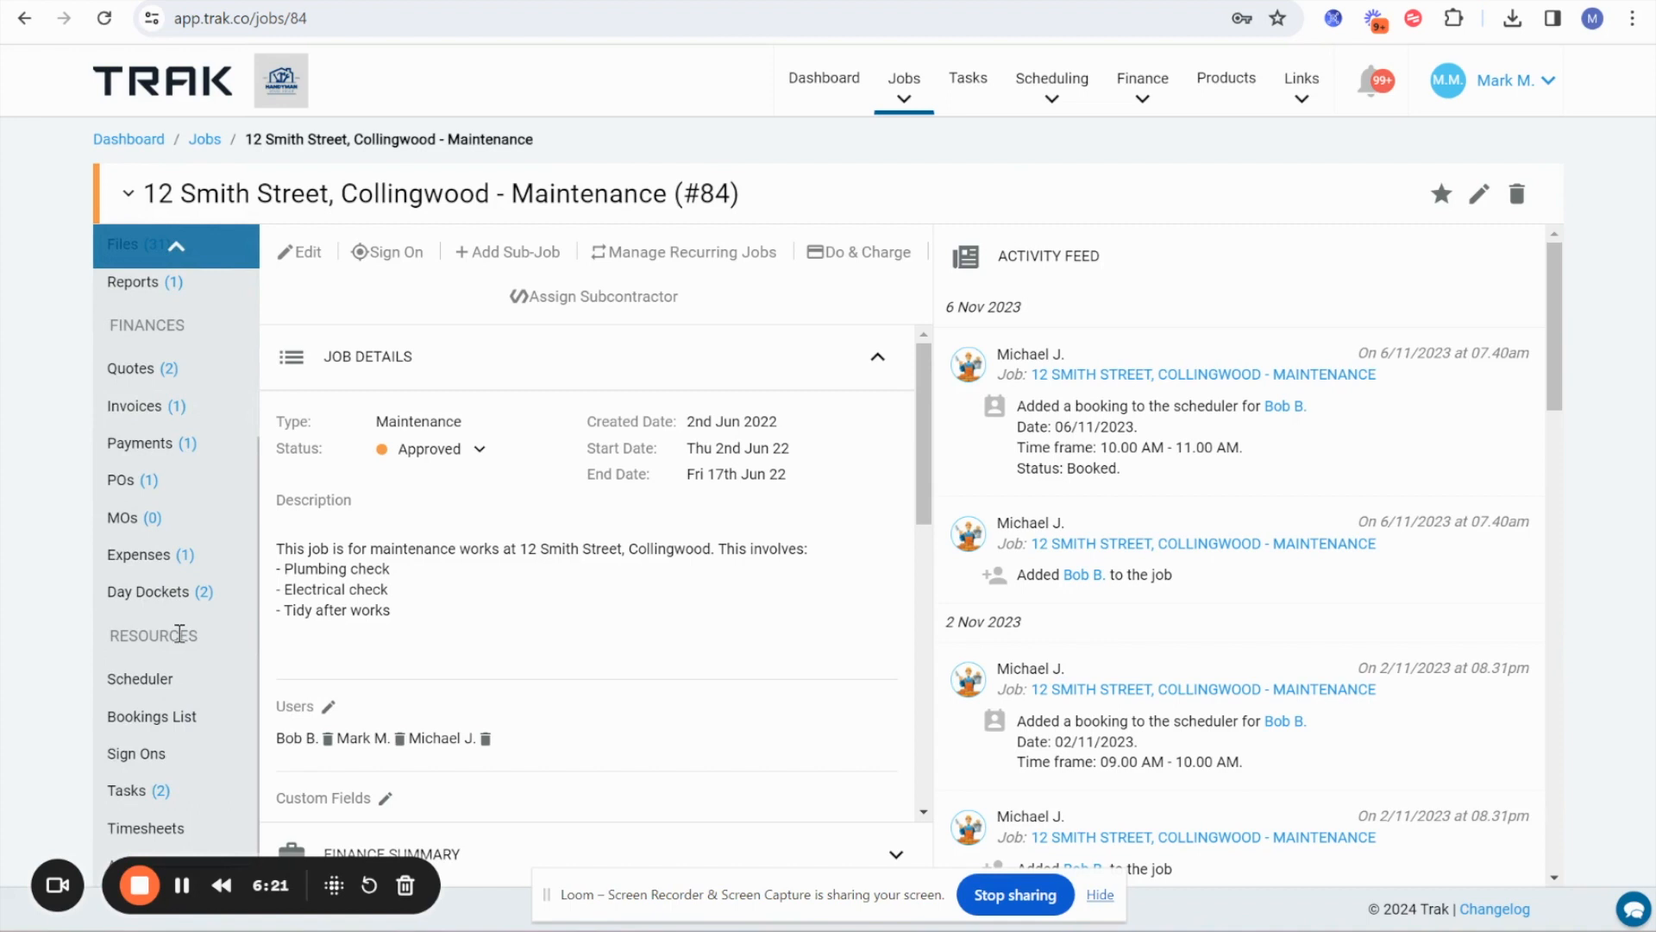
left_click(116, 559)
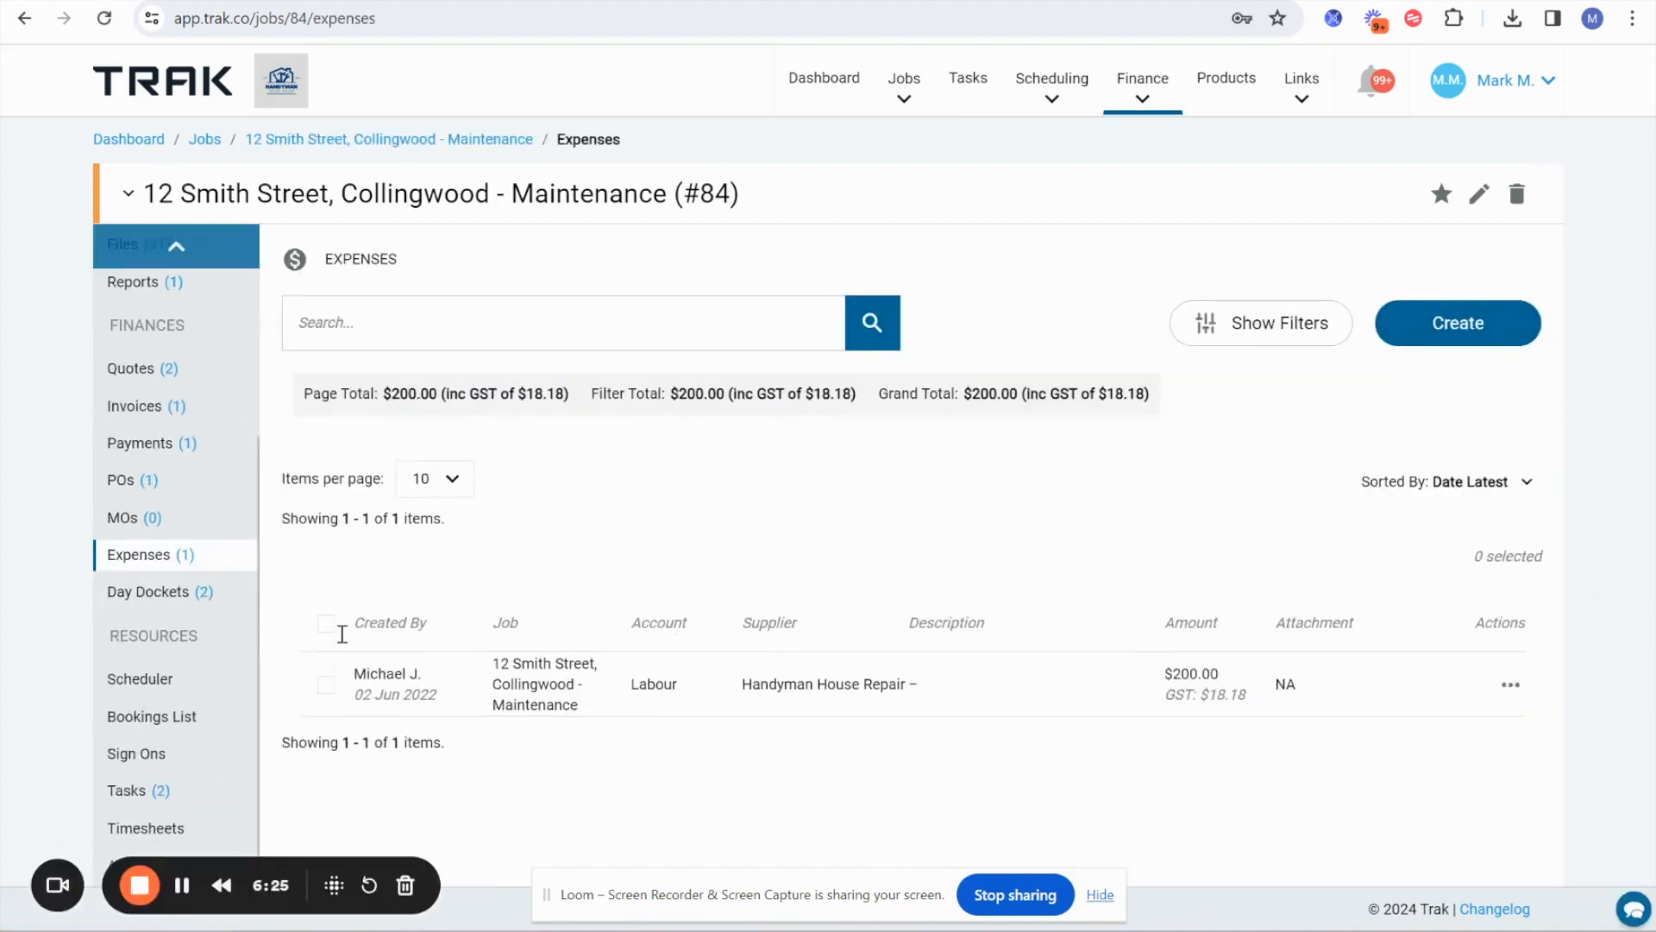
left_click(129, 833)
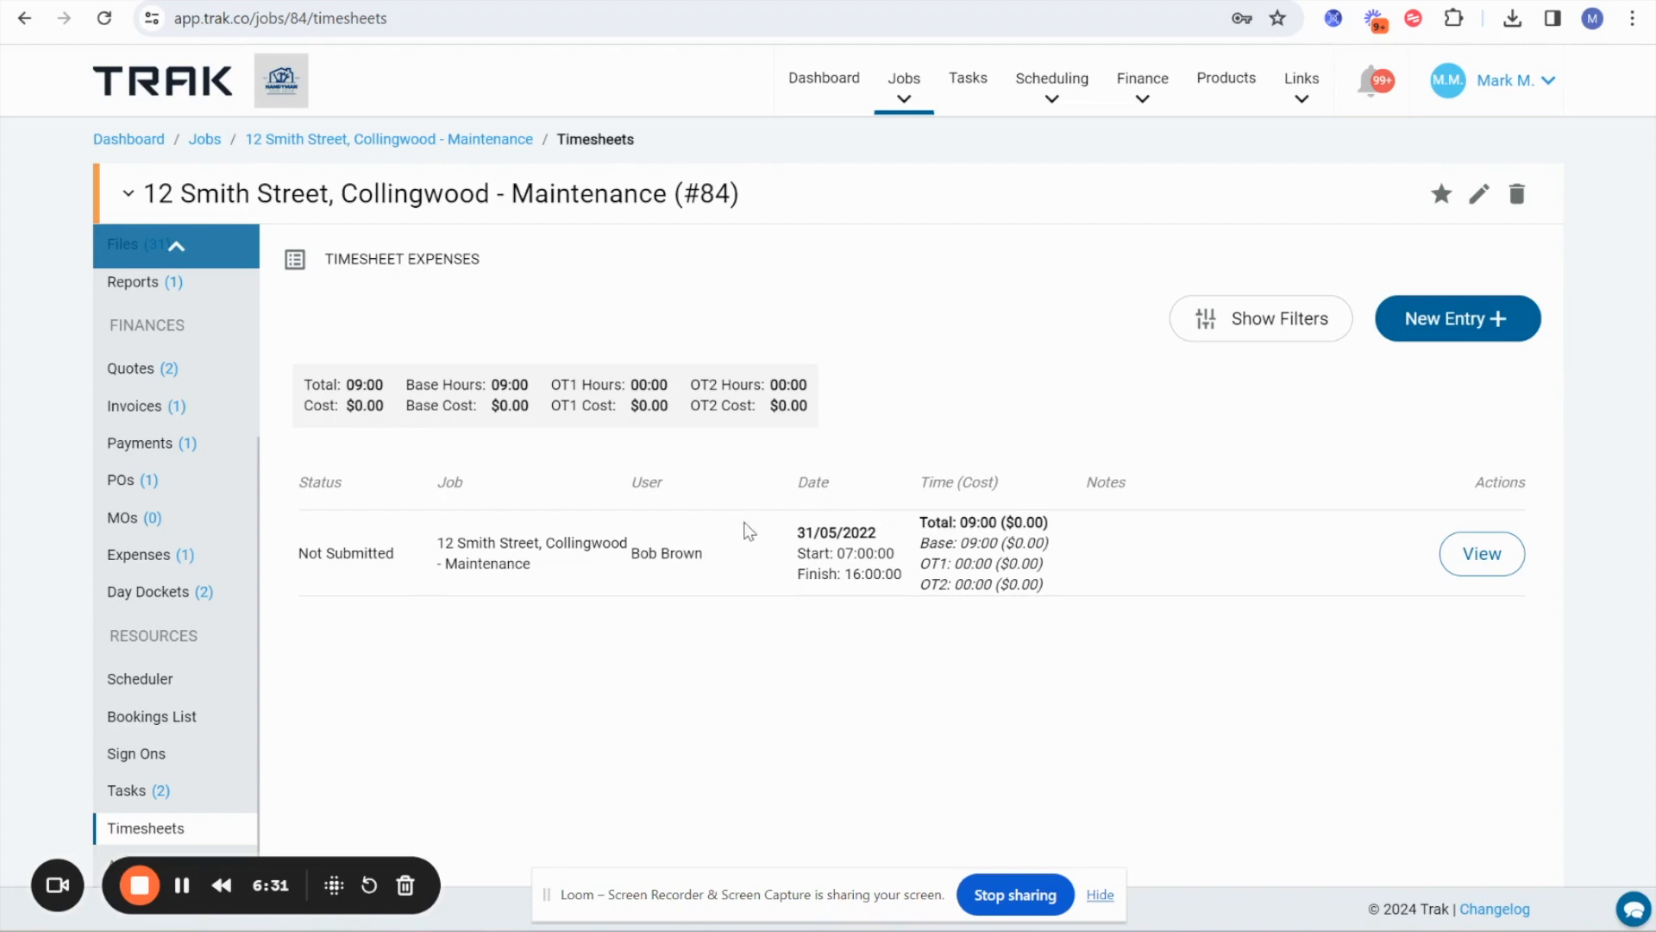
left_click_drag(748, 530, 1051, 550)
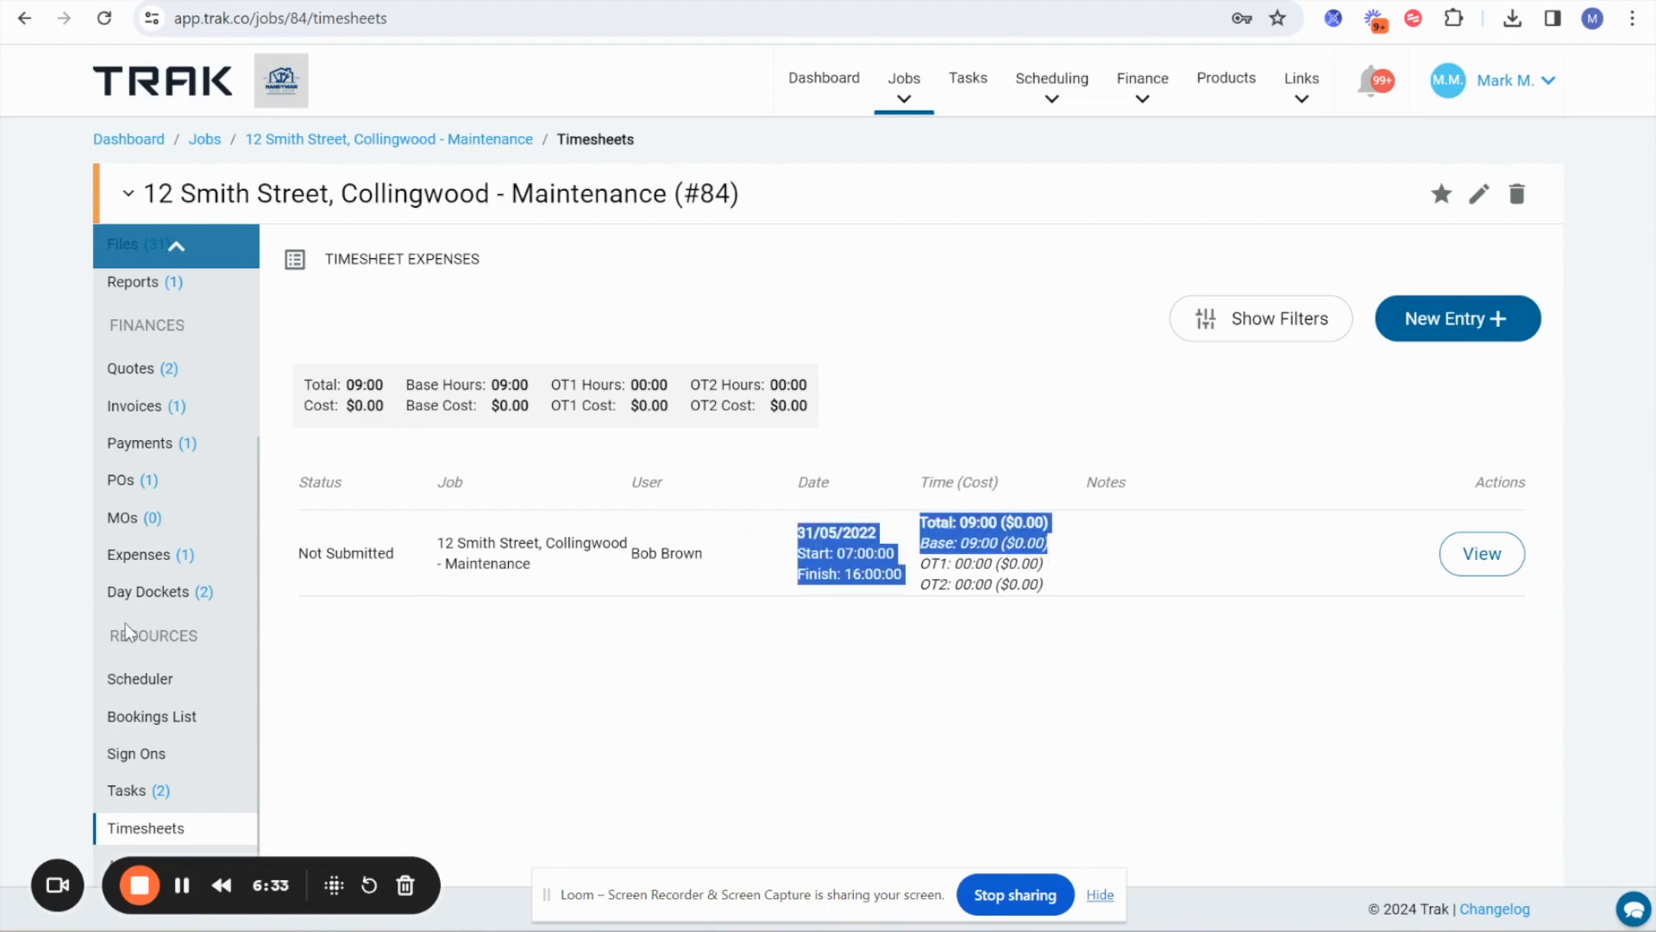
scroll(134, 569, "up", 4)
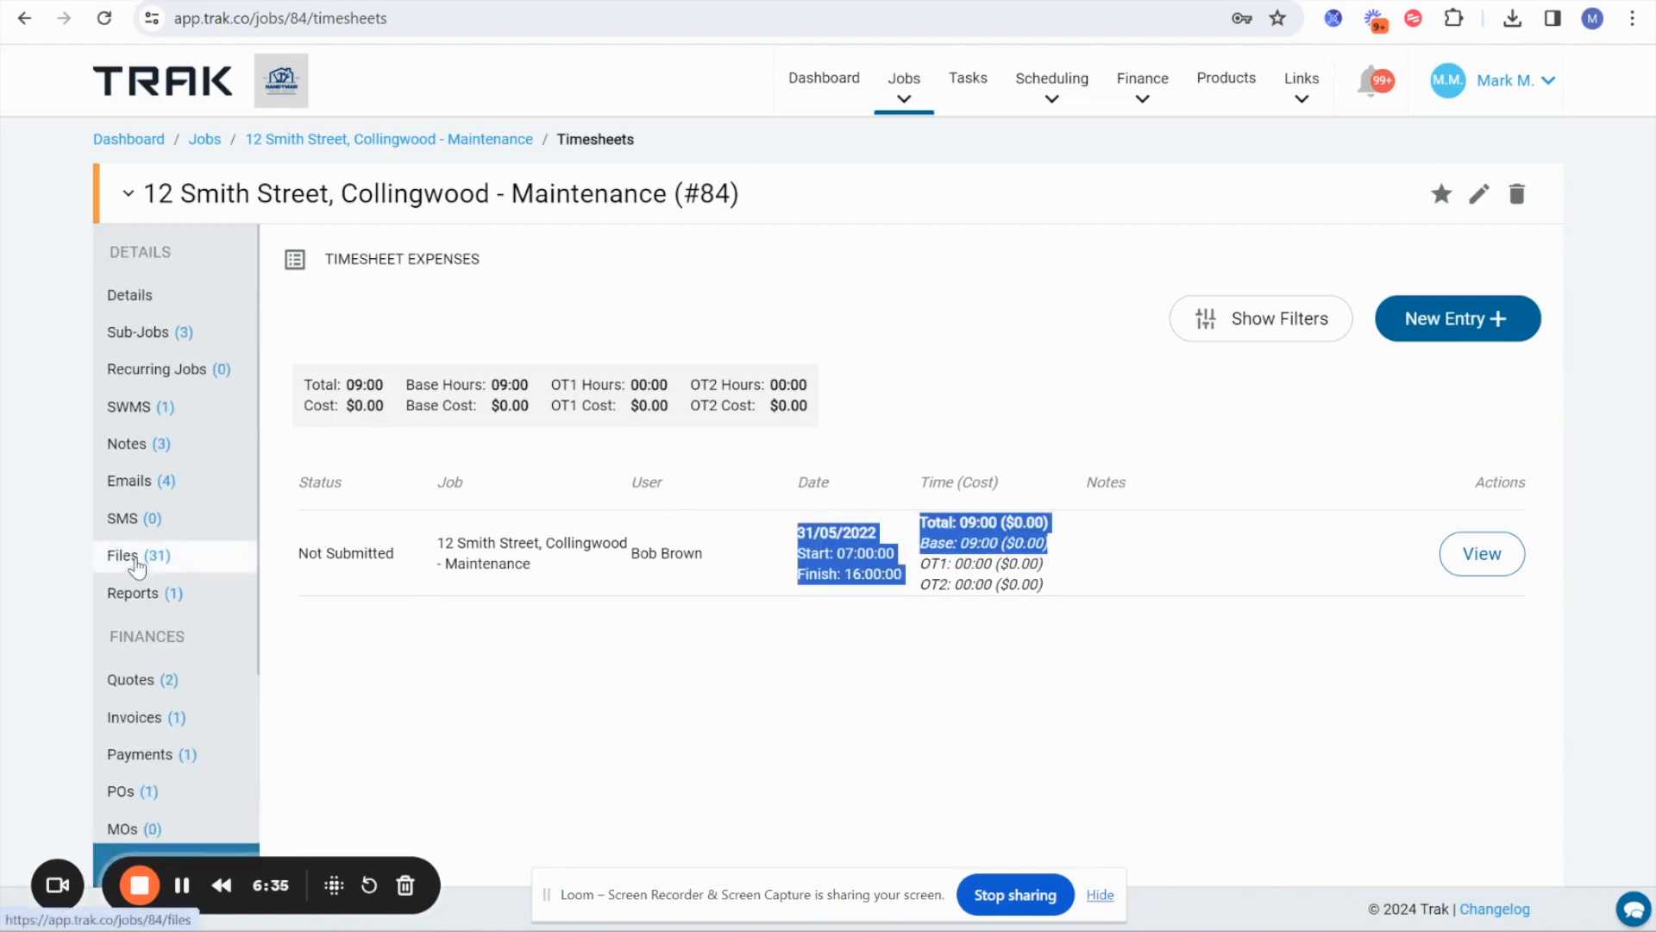
Create a Do & Charge quote from the job's details, including its timesheets, a $150 callout fee and its expenses, without sub-jobs or orders.
left_click(148, 297)
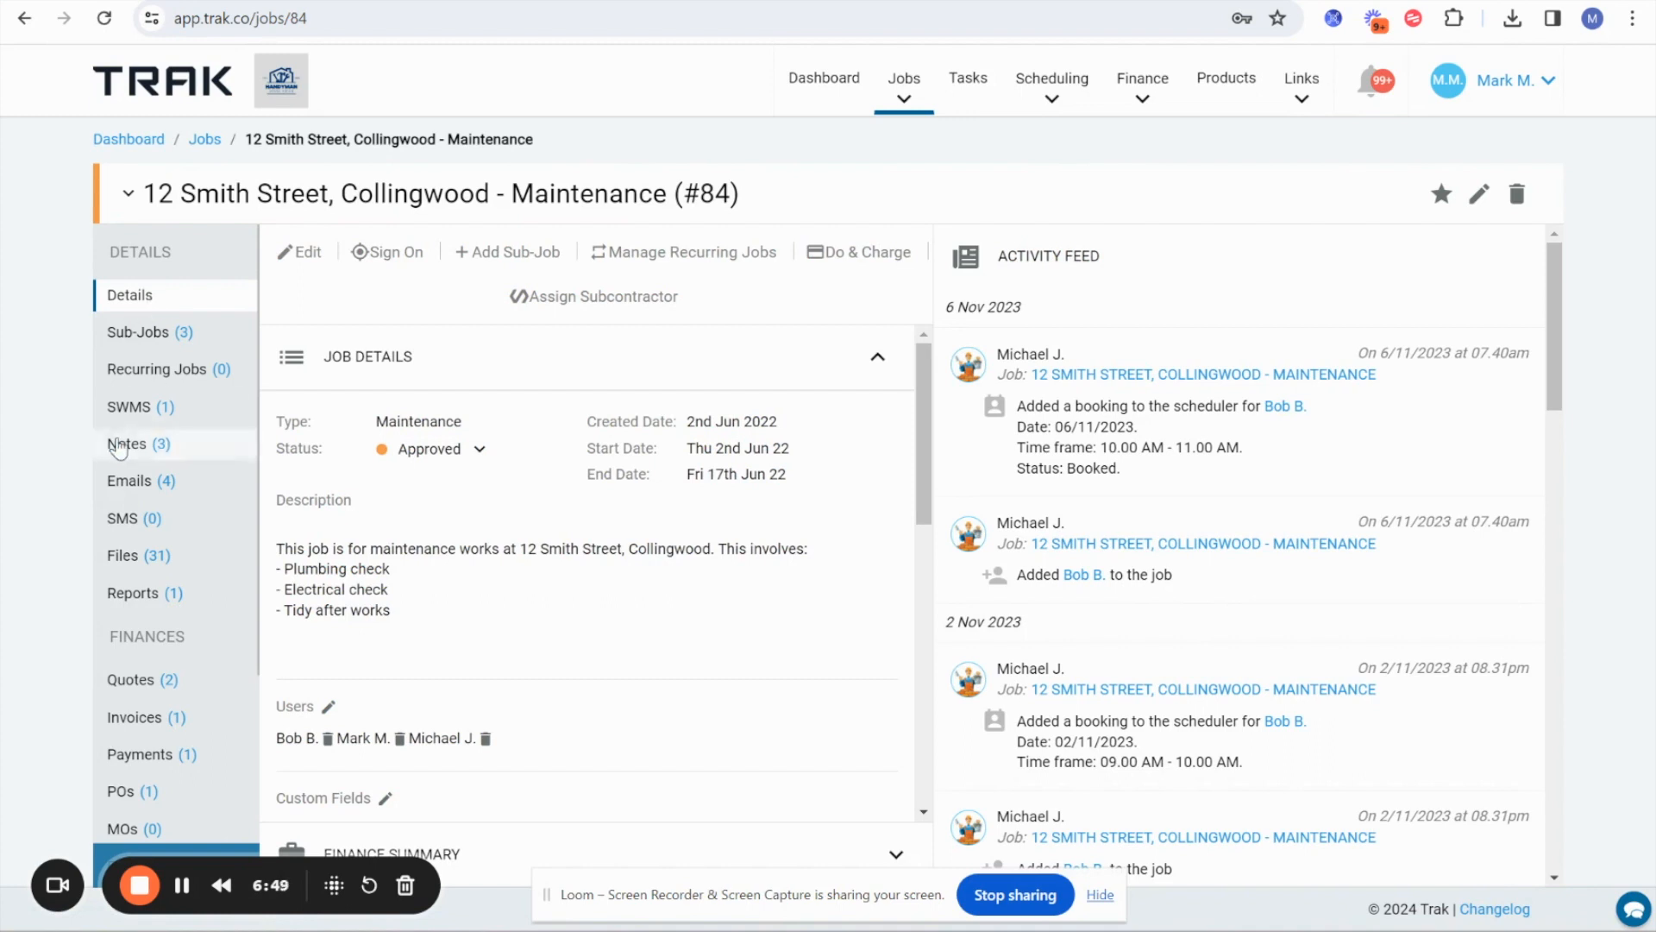
left_click_drag(302, 501, 411, 627)
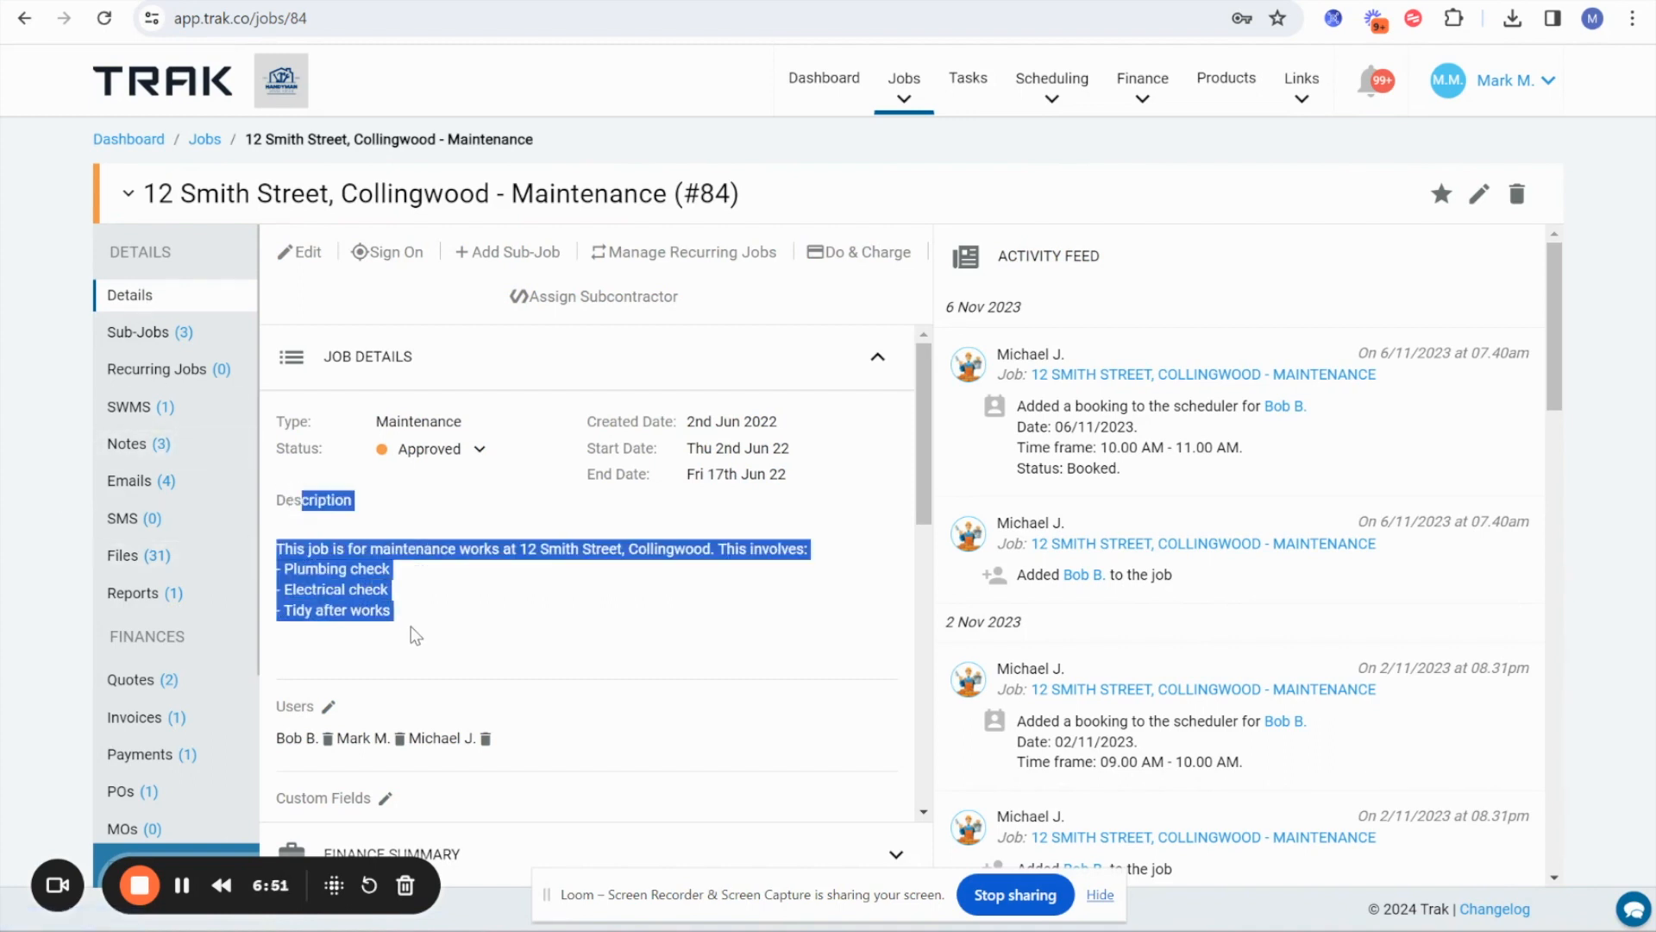
left_click(874, 259)
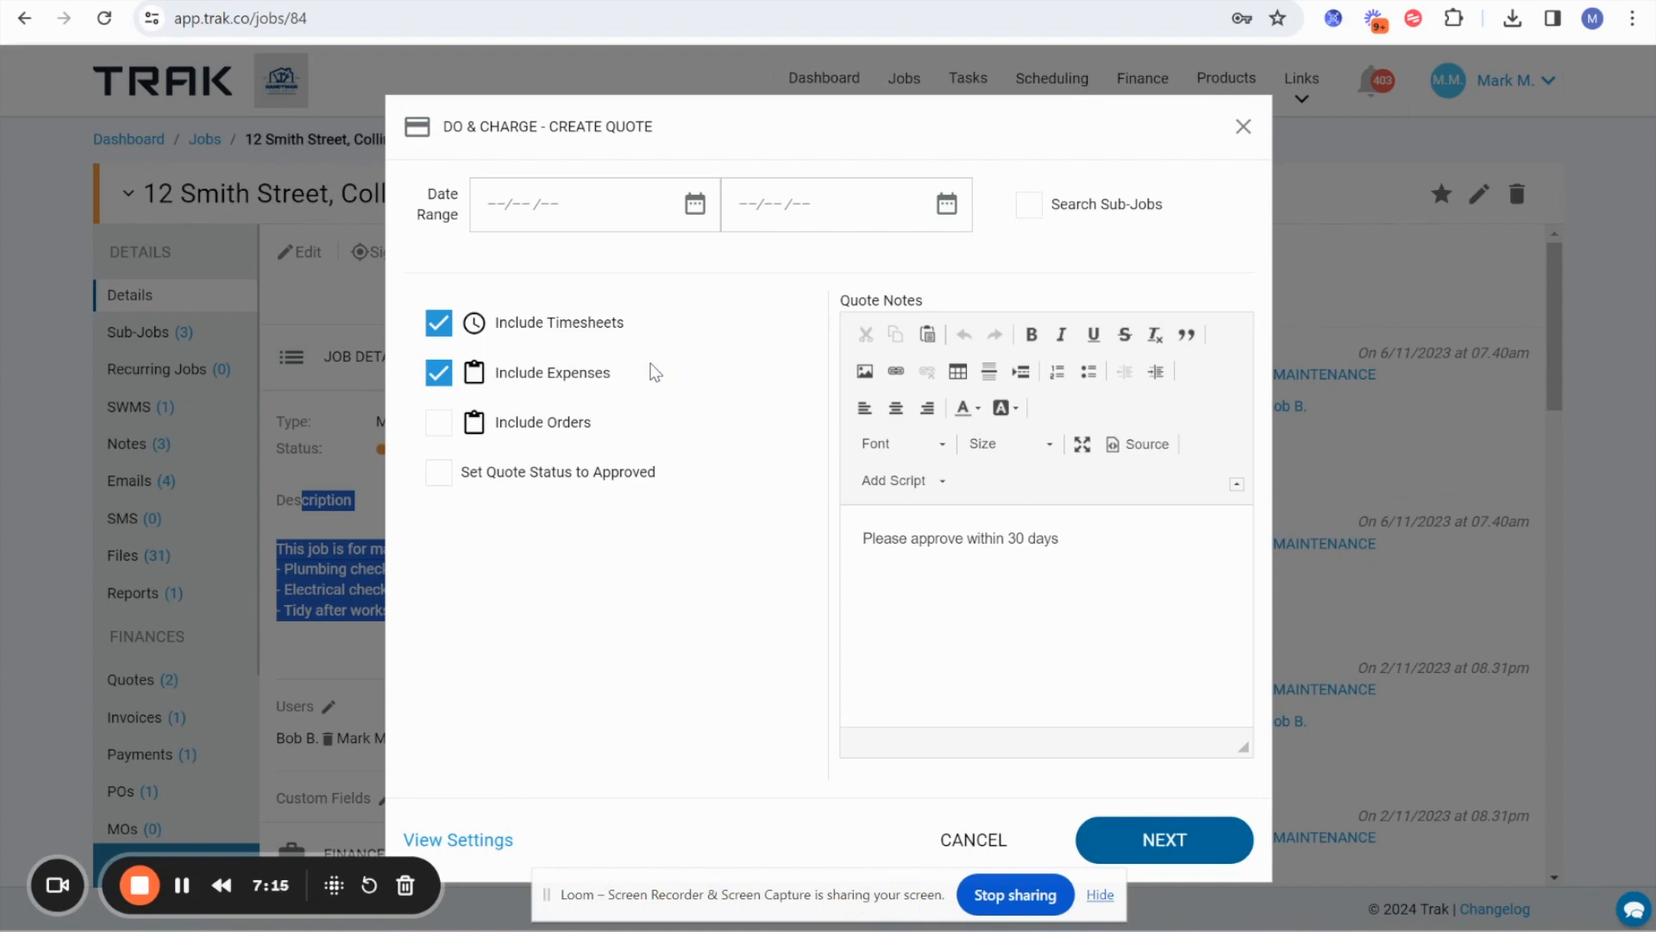
left_click(1137, 212)
left_click(1137, 212)
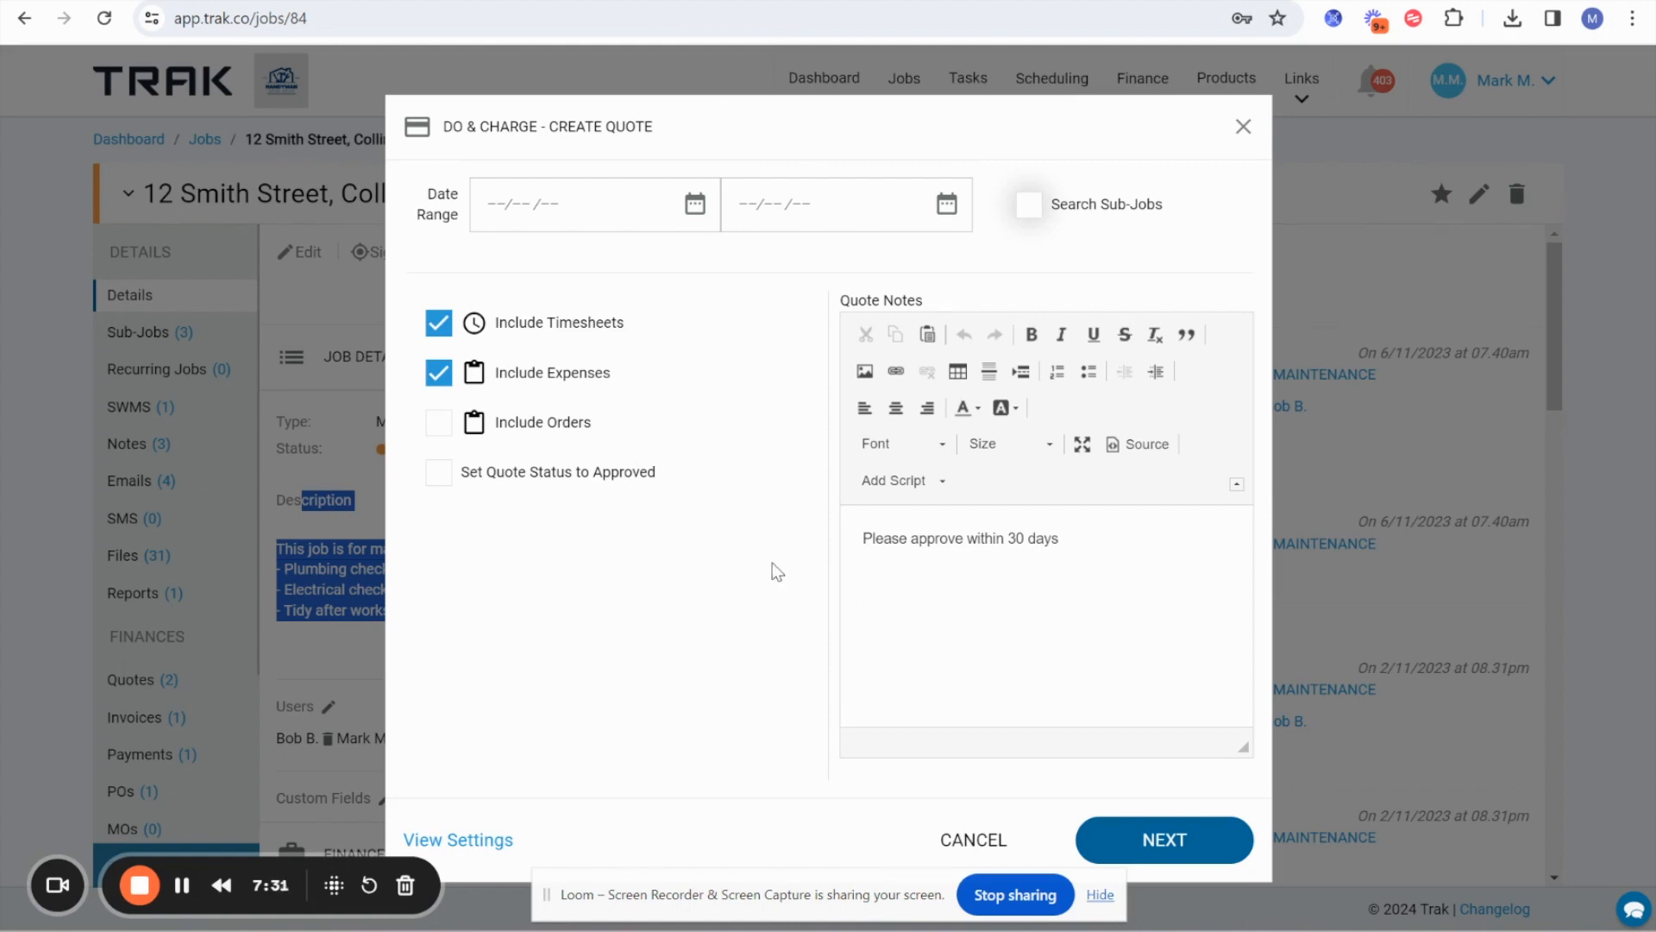
left_click(1160, 839)
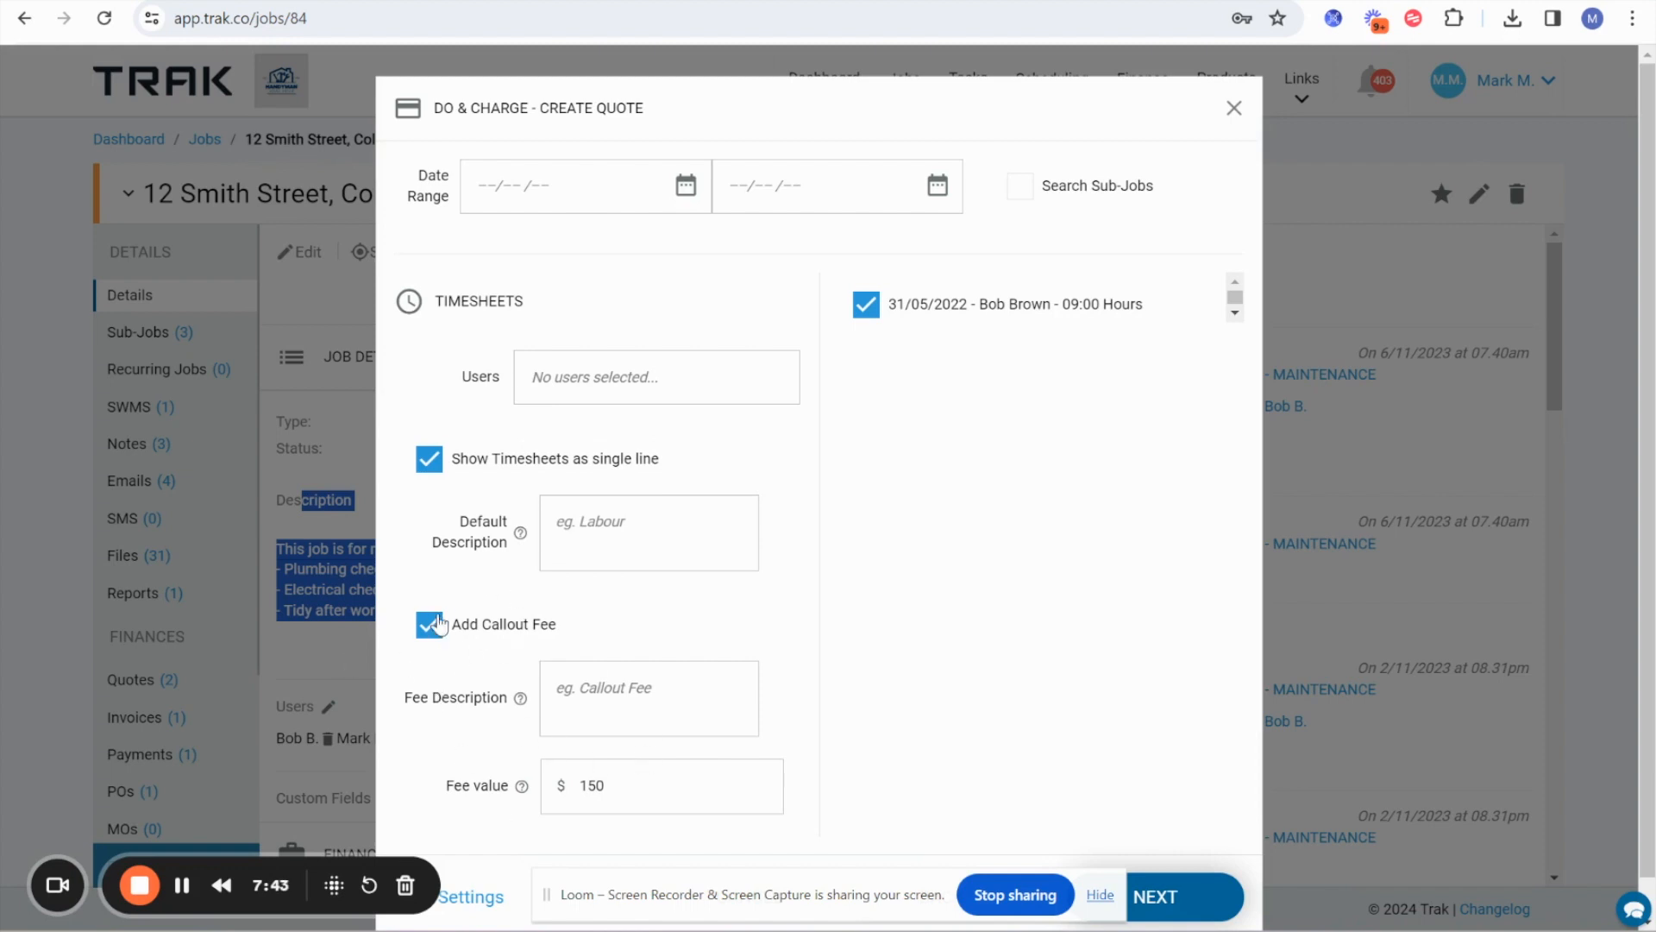
left_click(1200, 878)
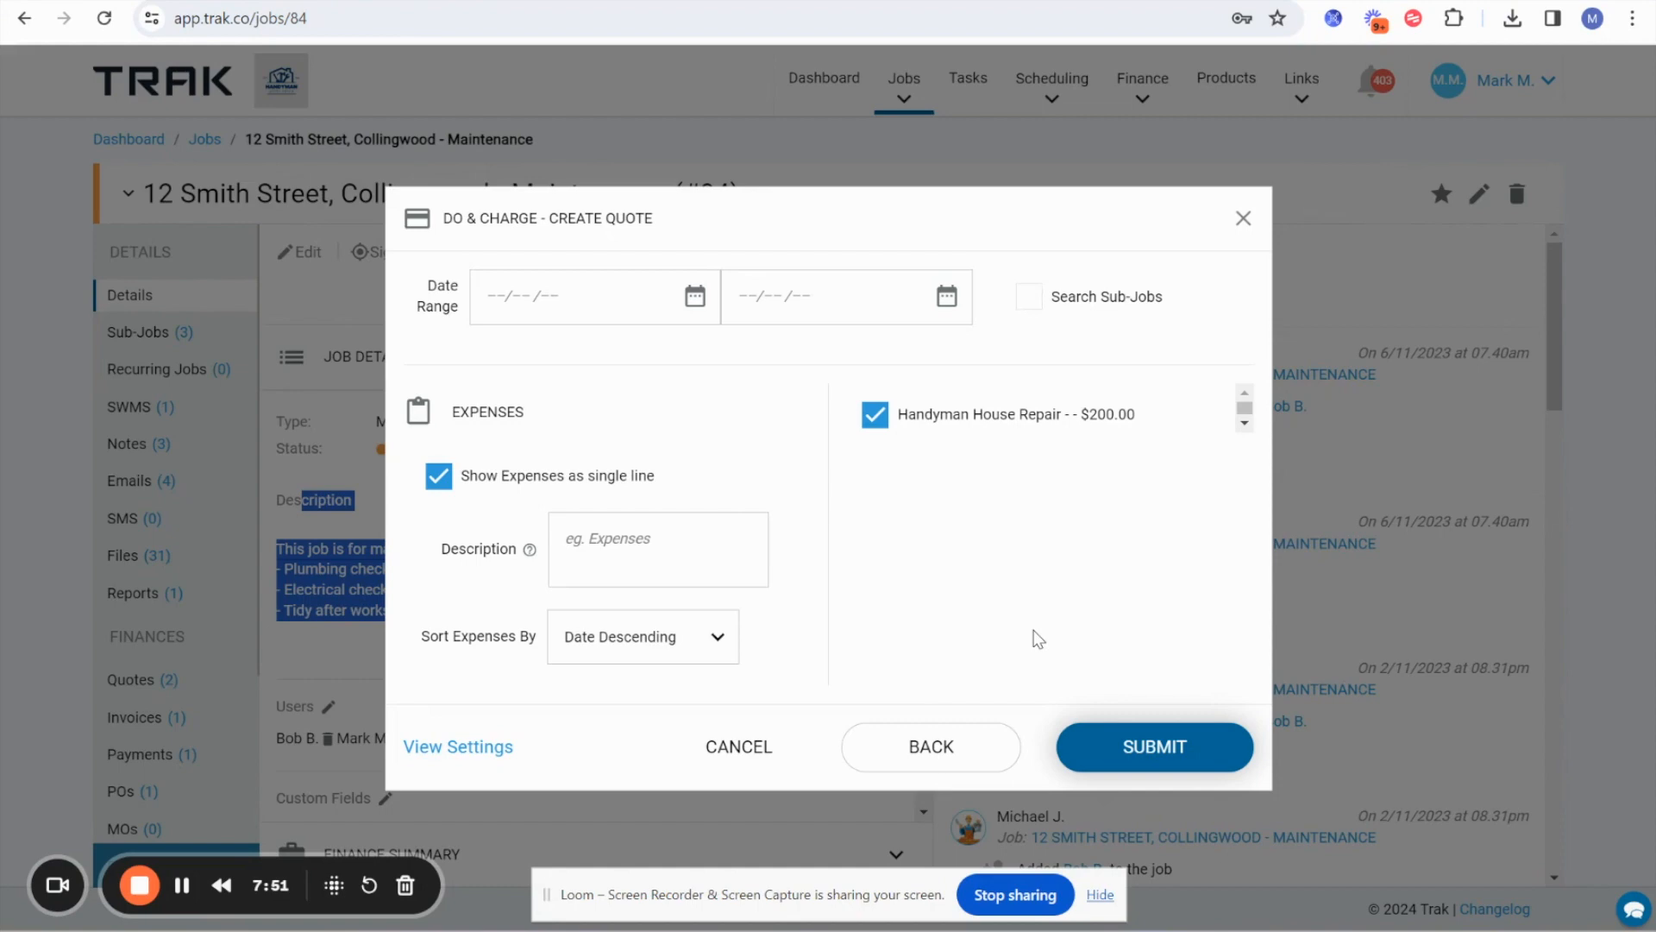
left_click(1135, 752)
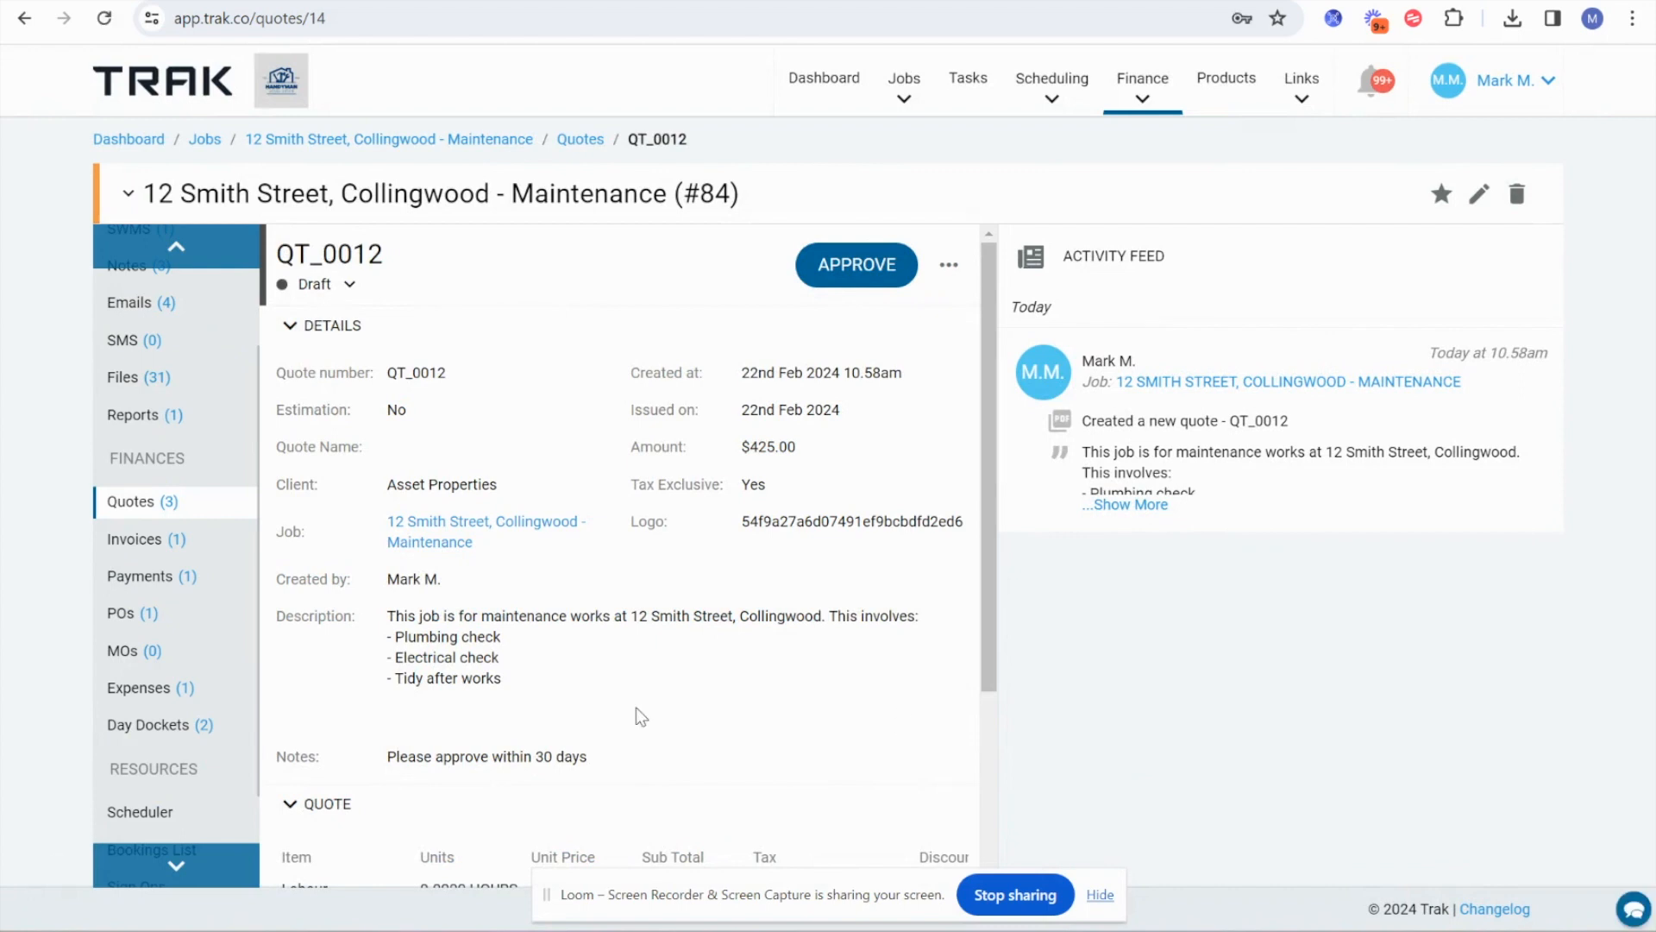
Review the new quote's details, line items and totals.
scroll(635, 707, "down", 3)
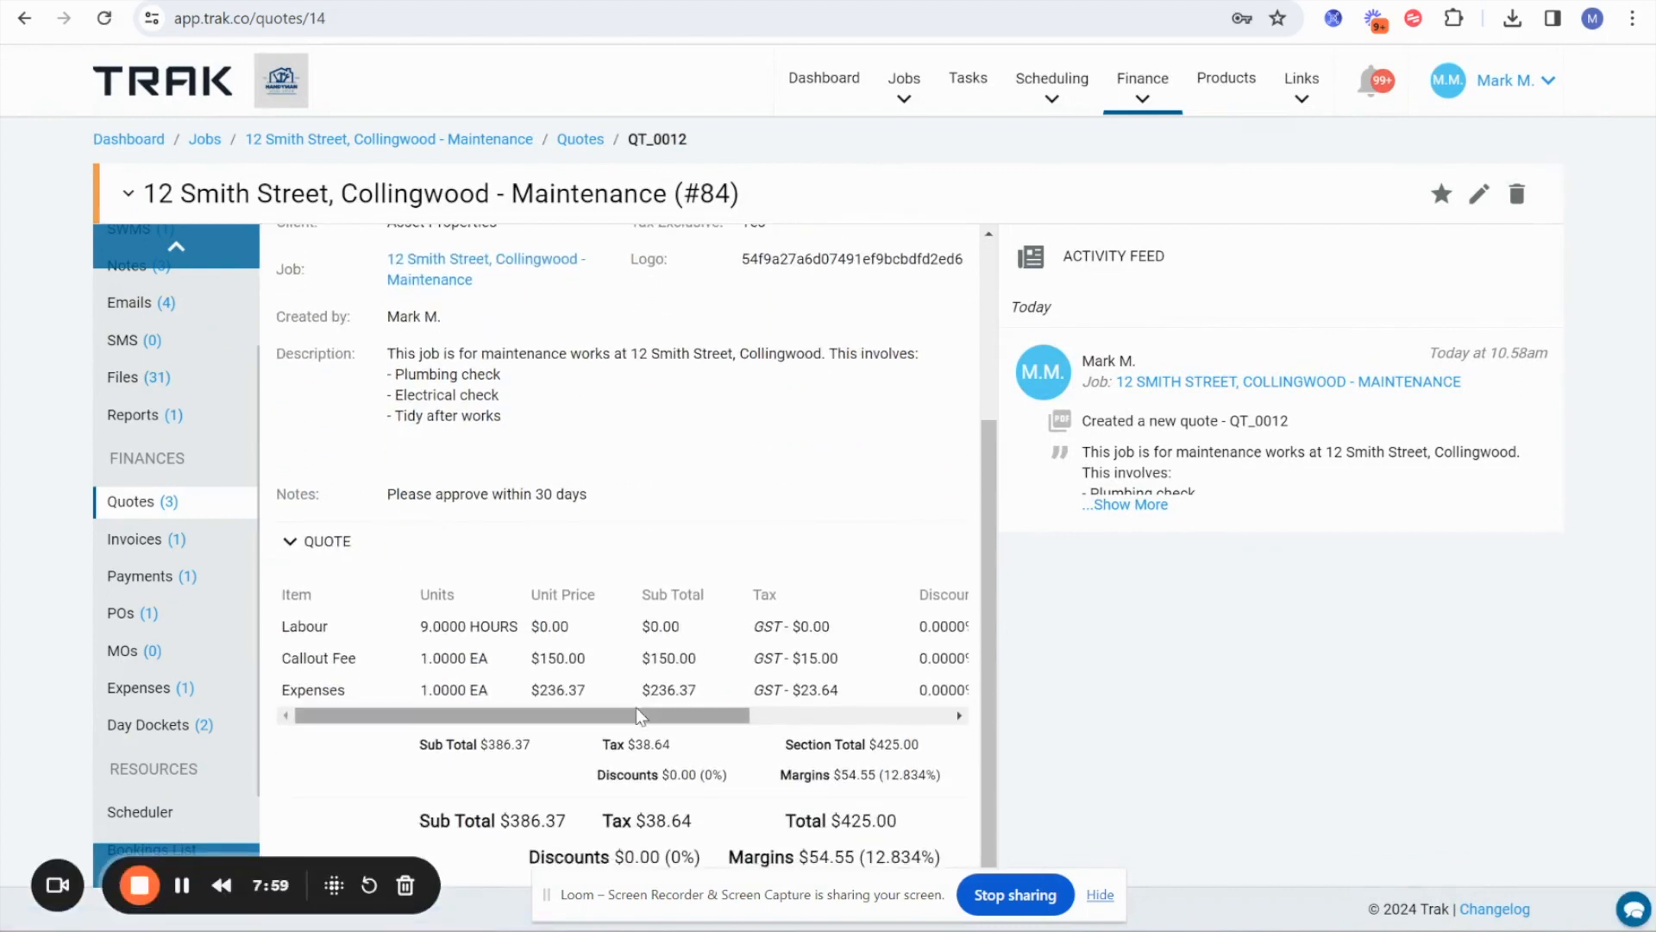
scroll(635, 707, "up", 1)
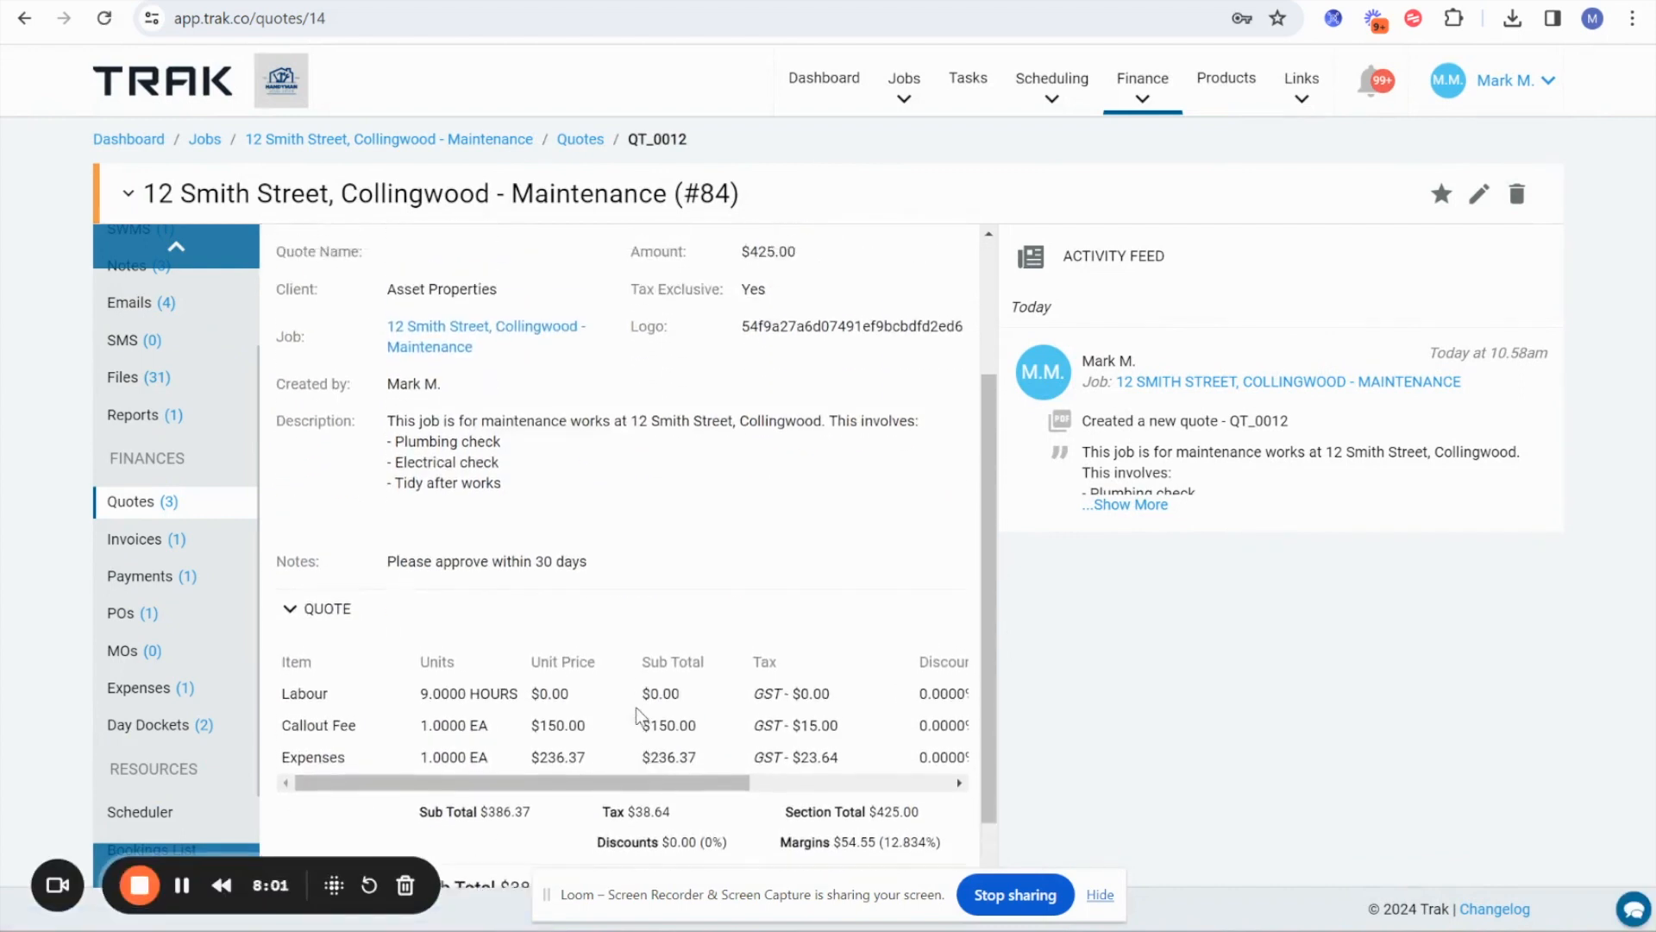
scroll(826, 271, "up", 2)
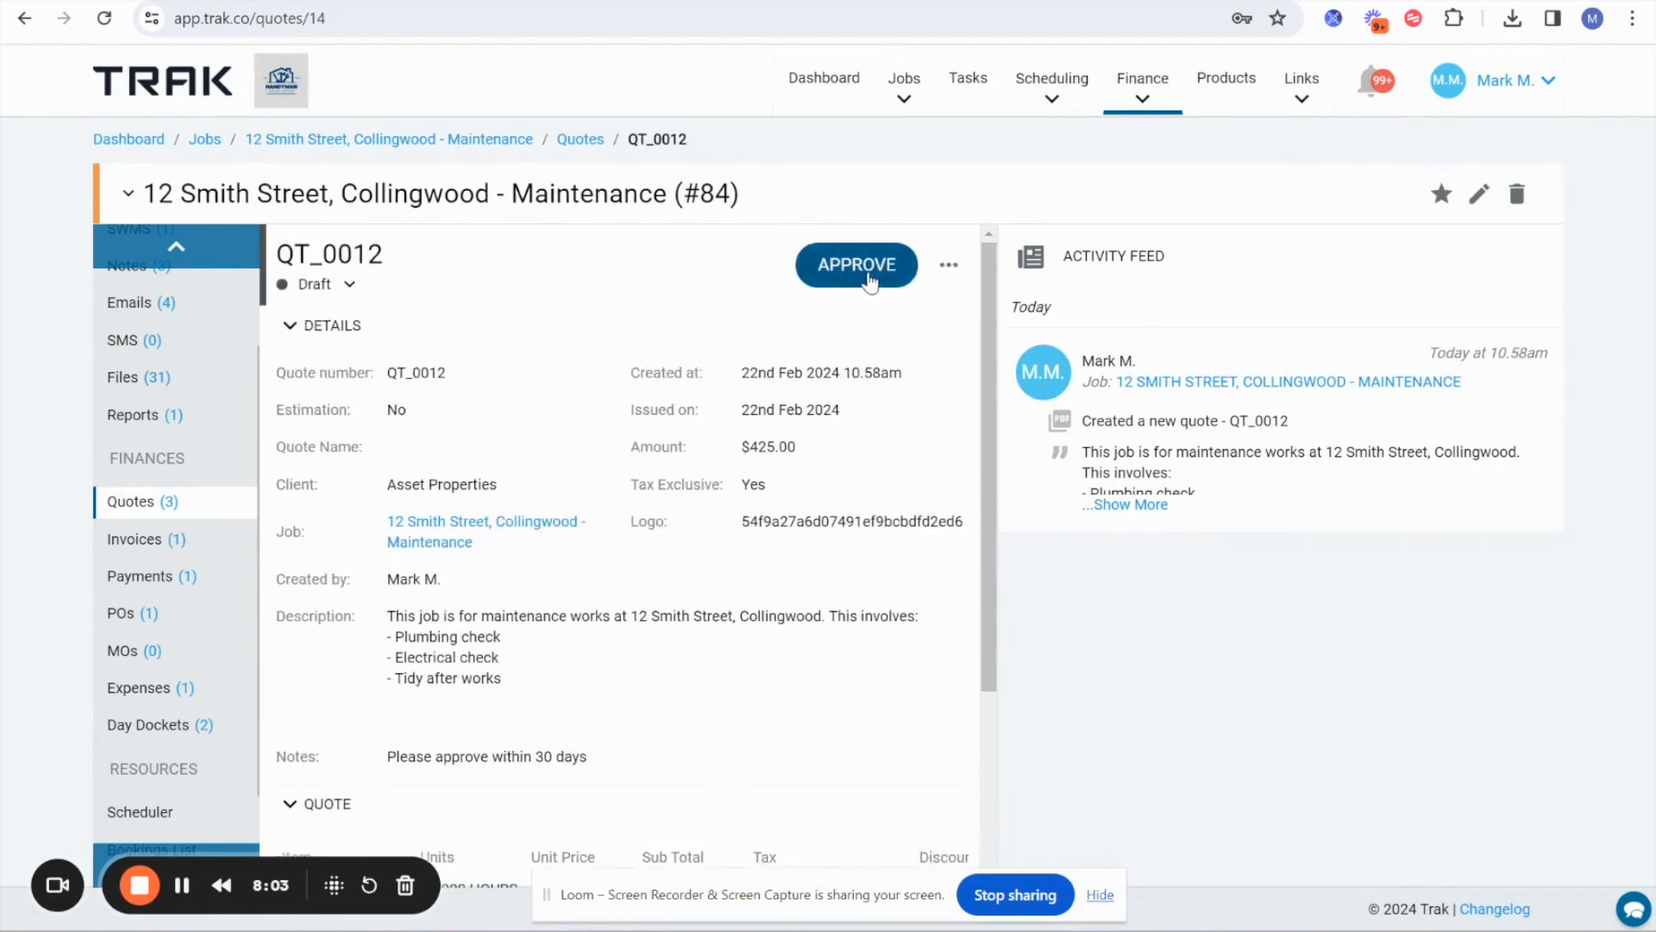
Open the quote for editing and examine its Labour, Callout Fee and Expenses items.
left_click(949, 265)
left_click(823, 620)
scroll(870, 518, "down", 15)
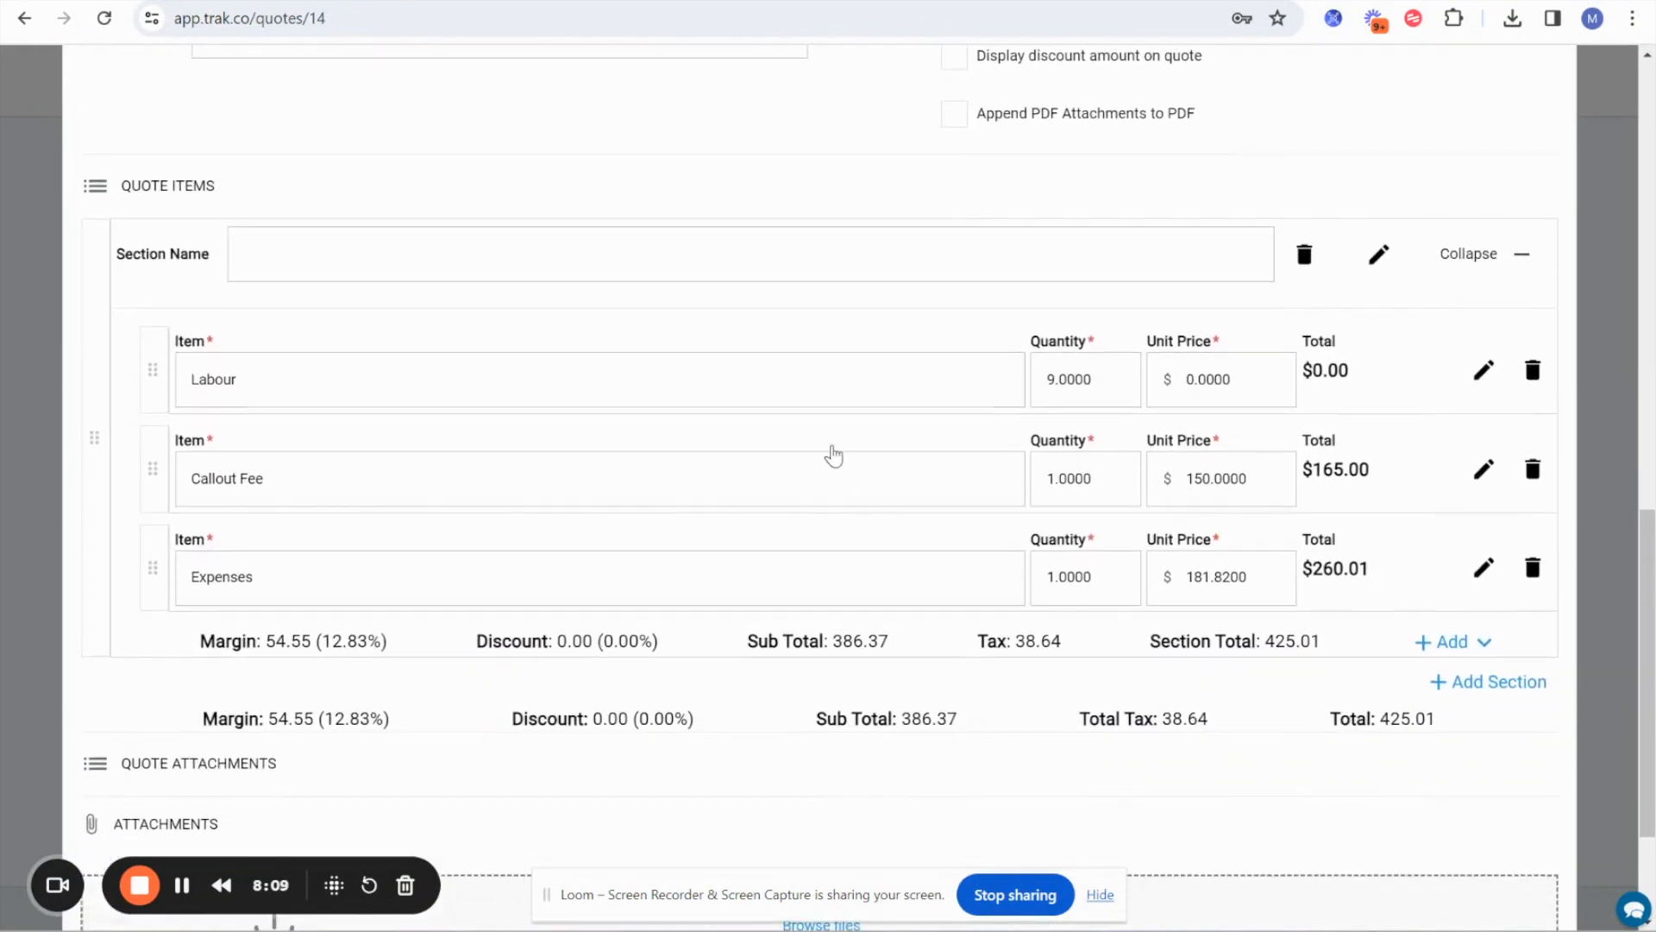
scroll(833, 454, "down", 2)
scroll(836, 453, "up", 1)
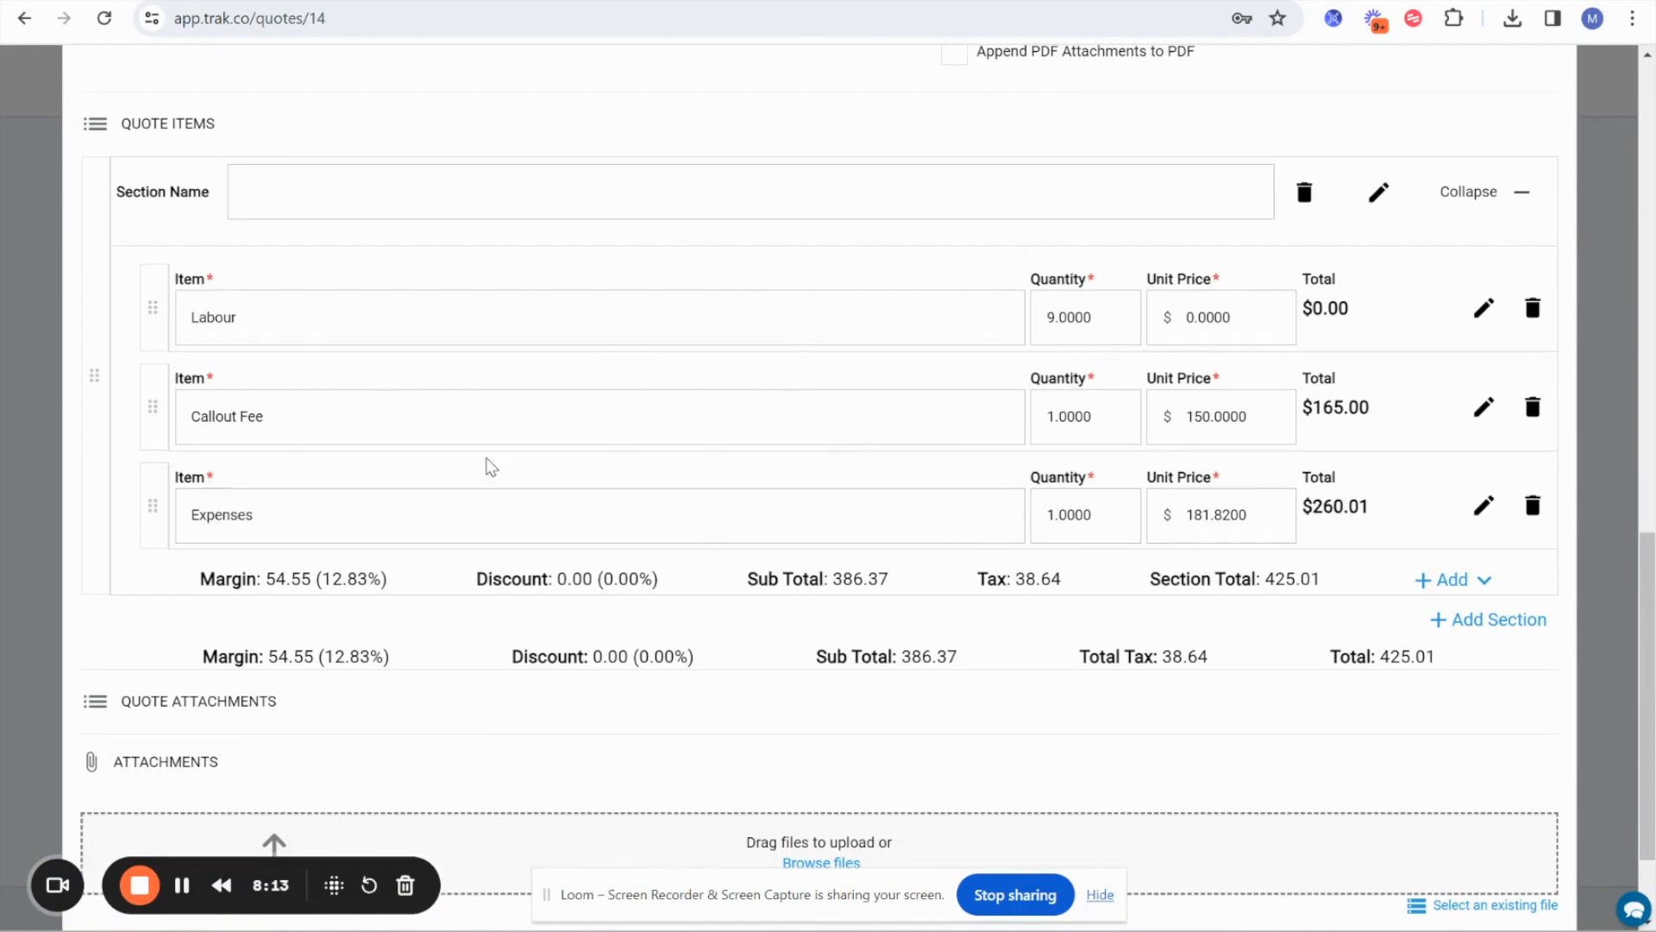
scroll(484, 468, "down", 2)
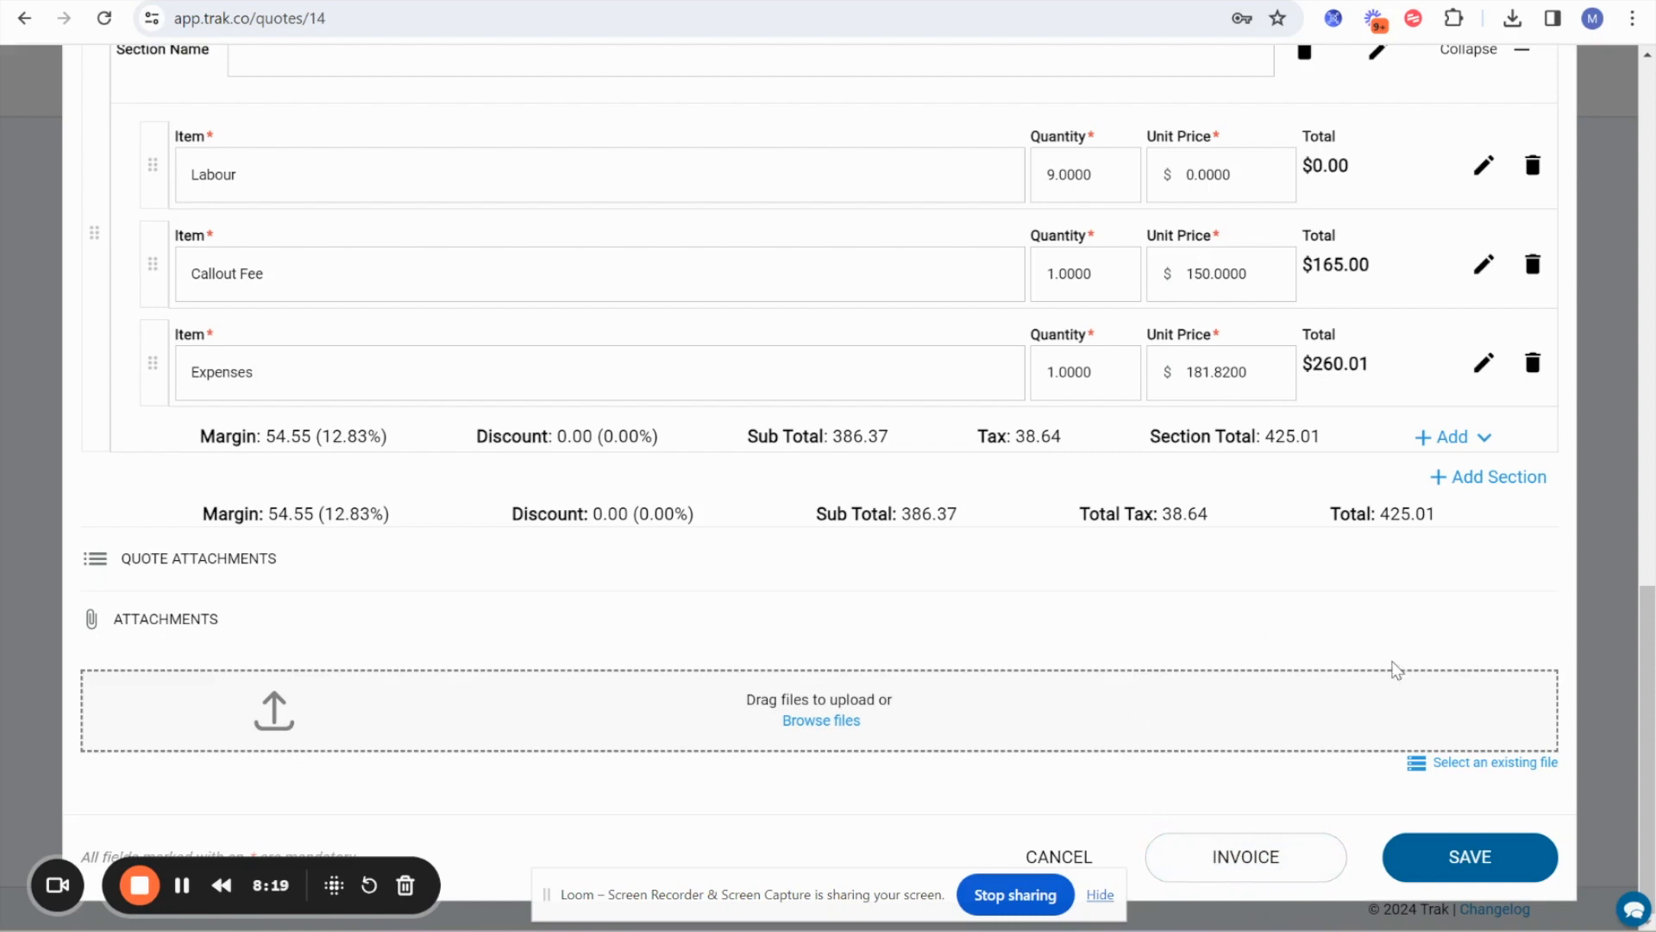
Attach the existing job file toilet-1.jpg to the quote, and close the quote form without saving.
left_click(1497, 765)
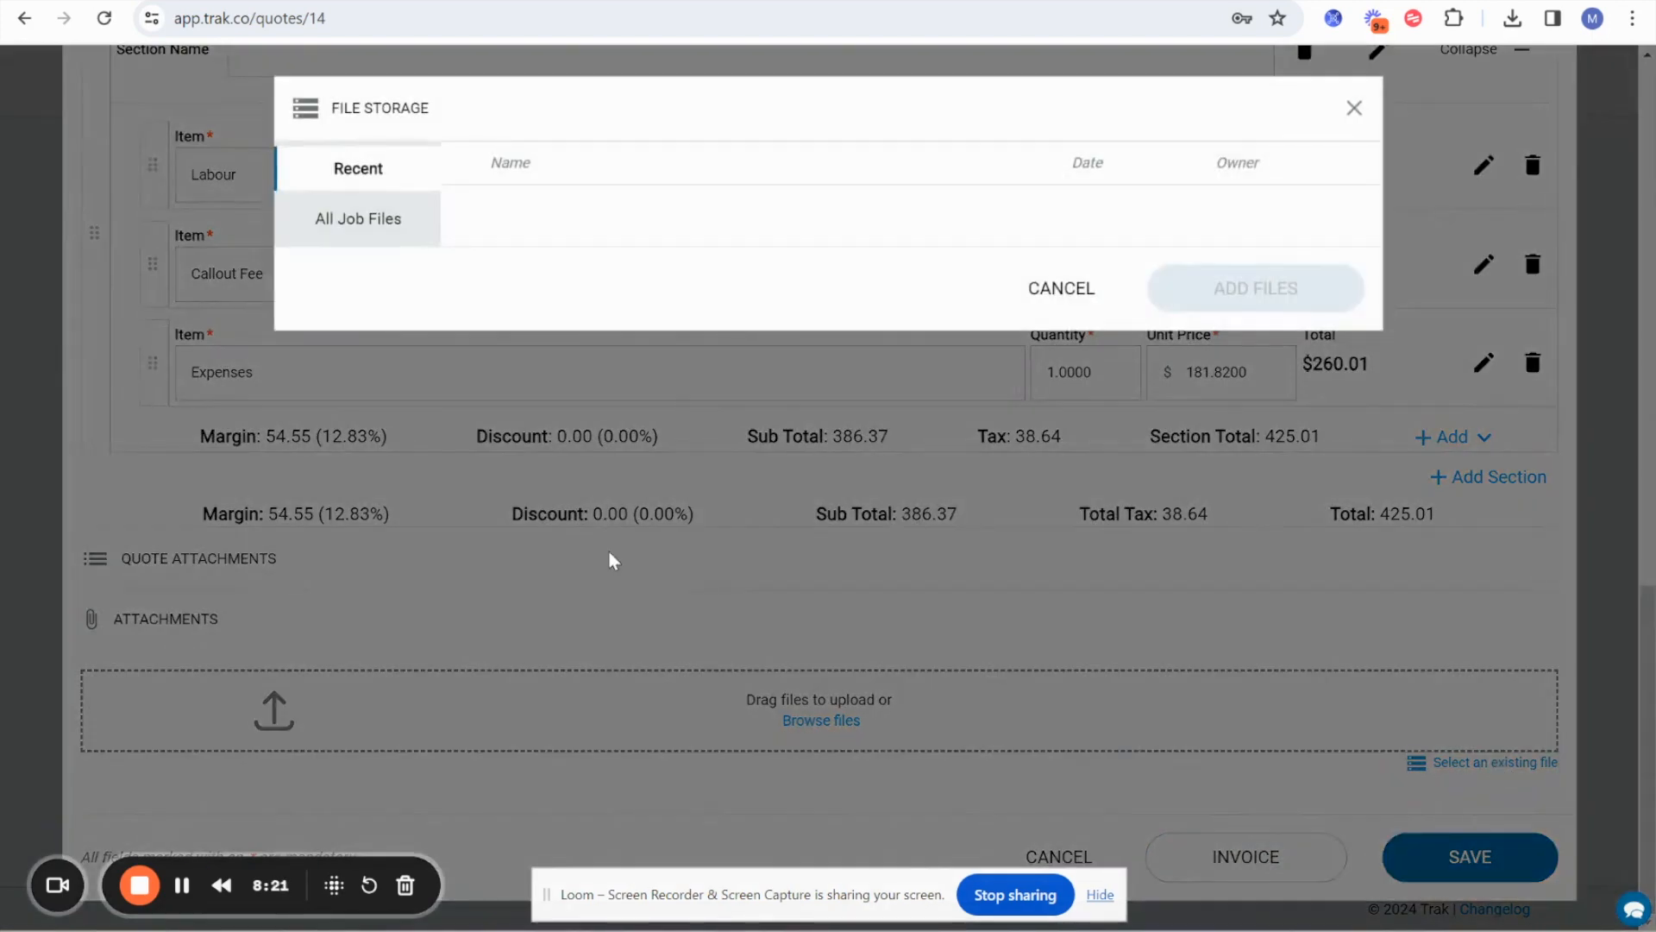
left_click(367, 170)
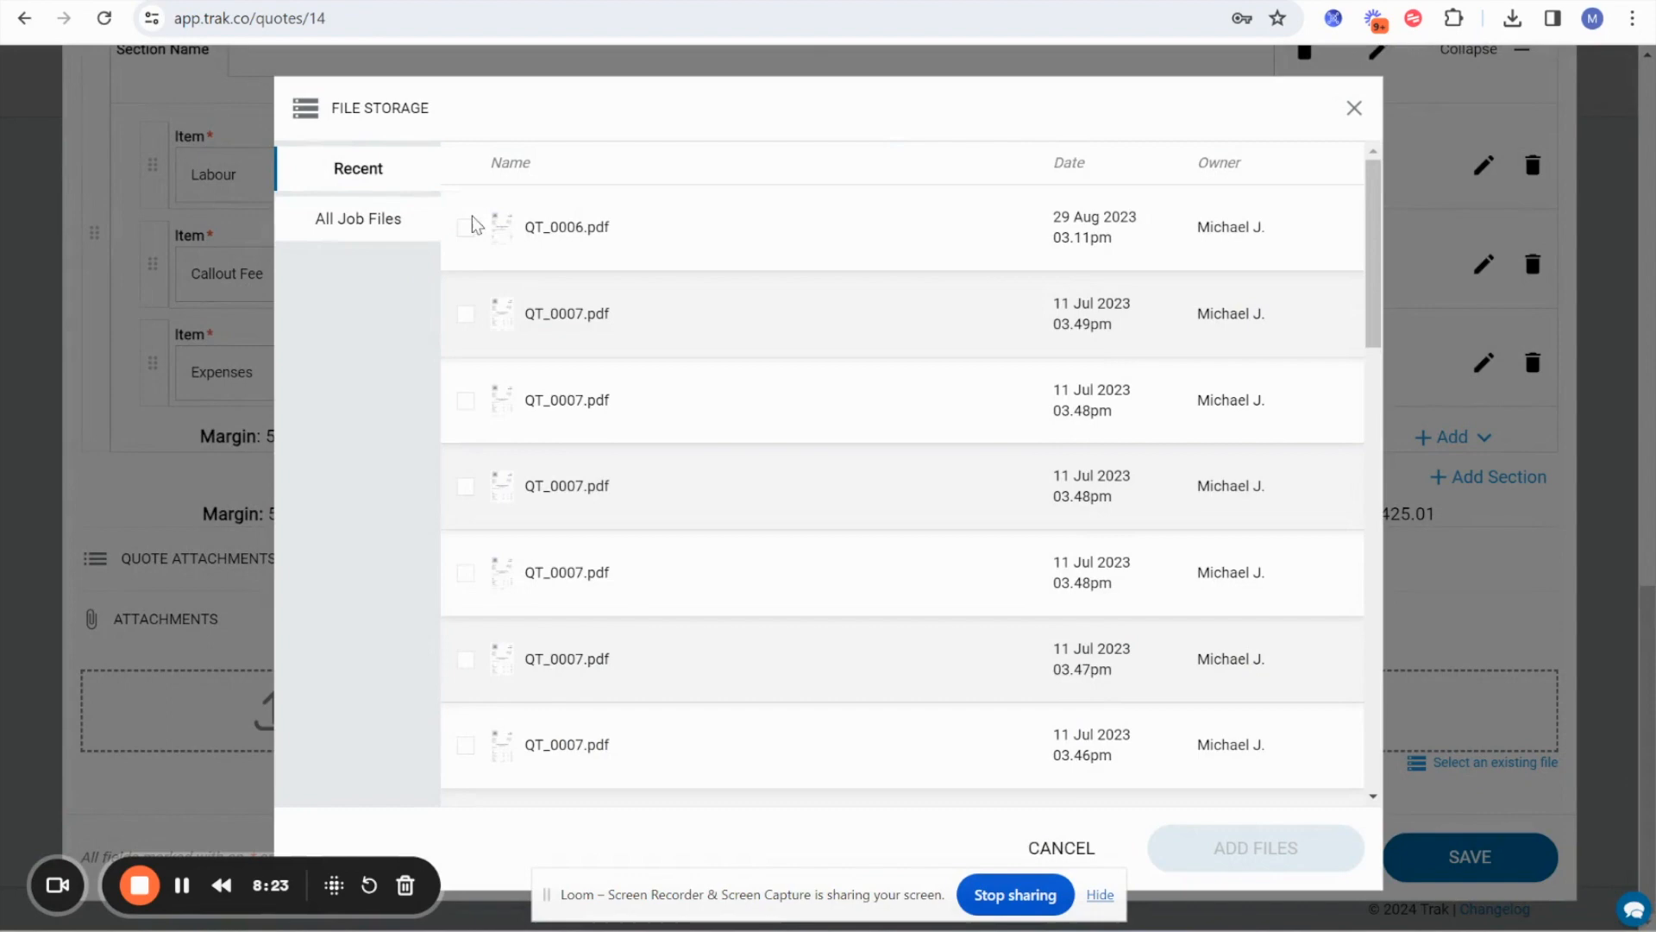
scroll(483, 517, "down", 6)
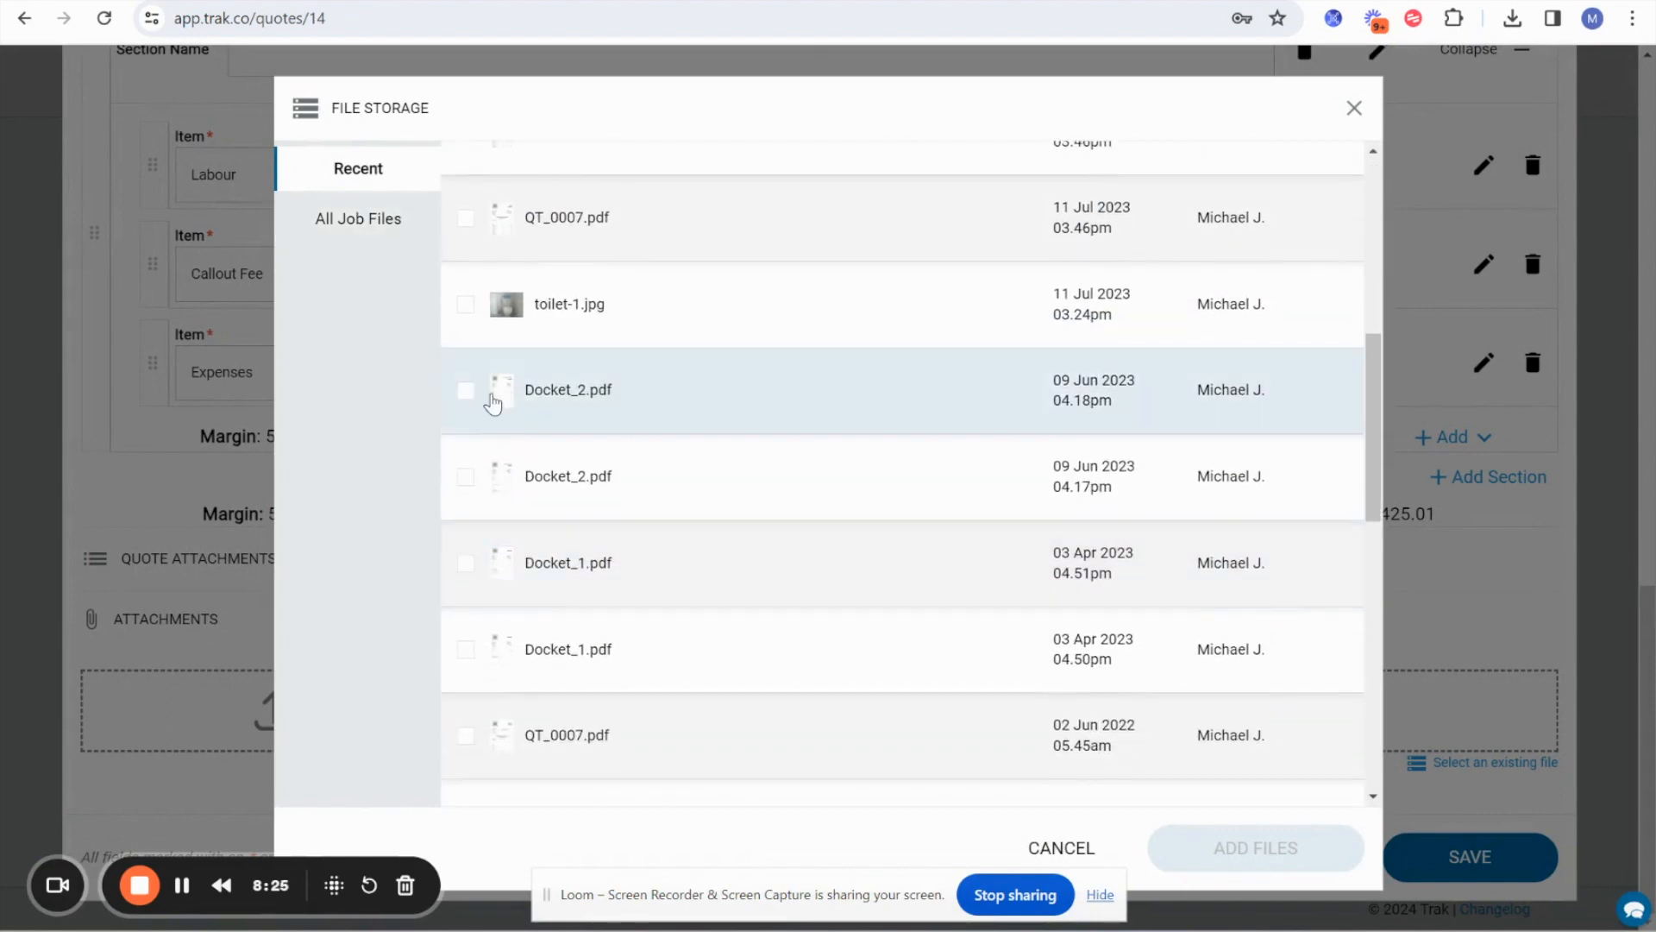
left_click(466, 304)
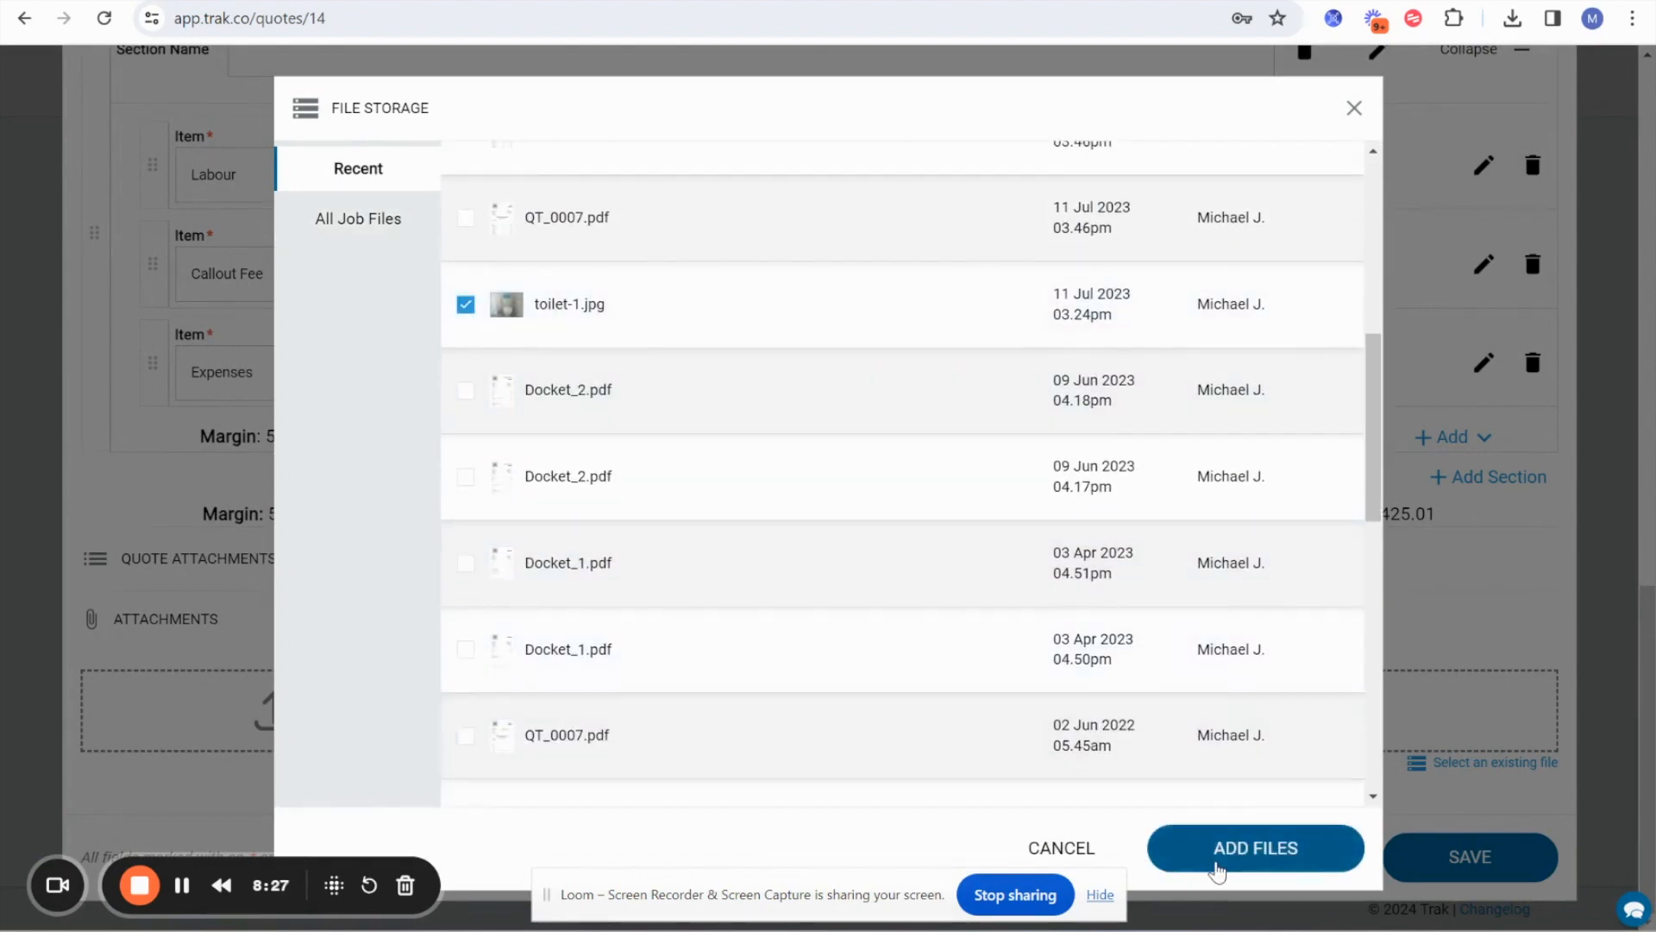
left_click(1219, 869)
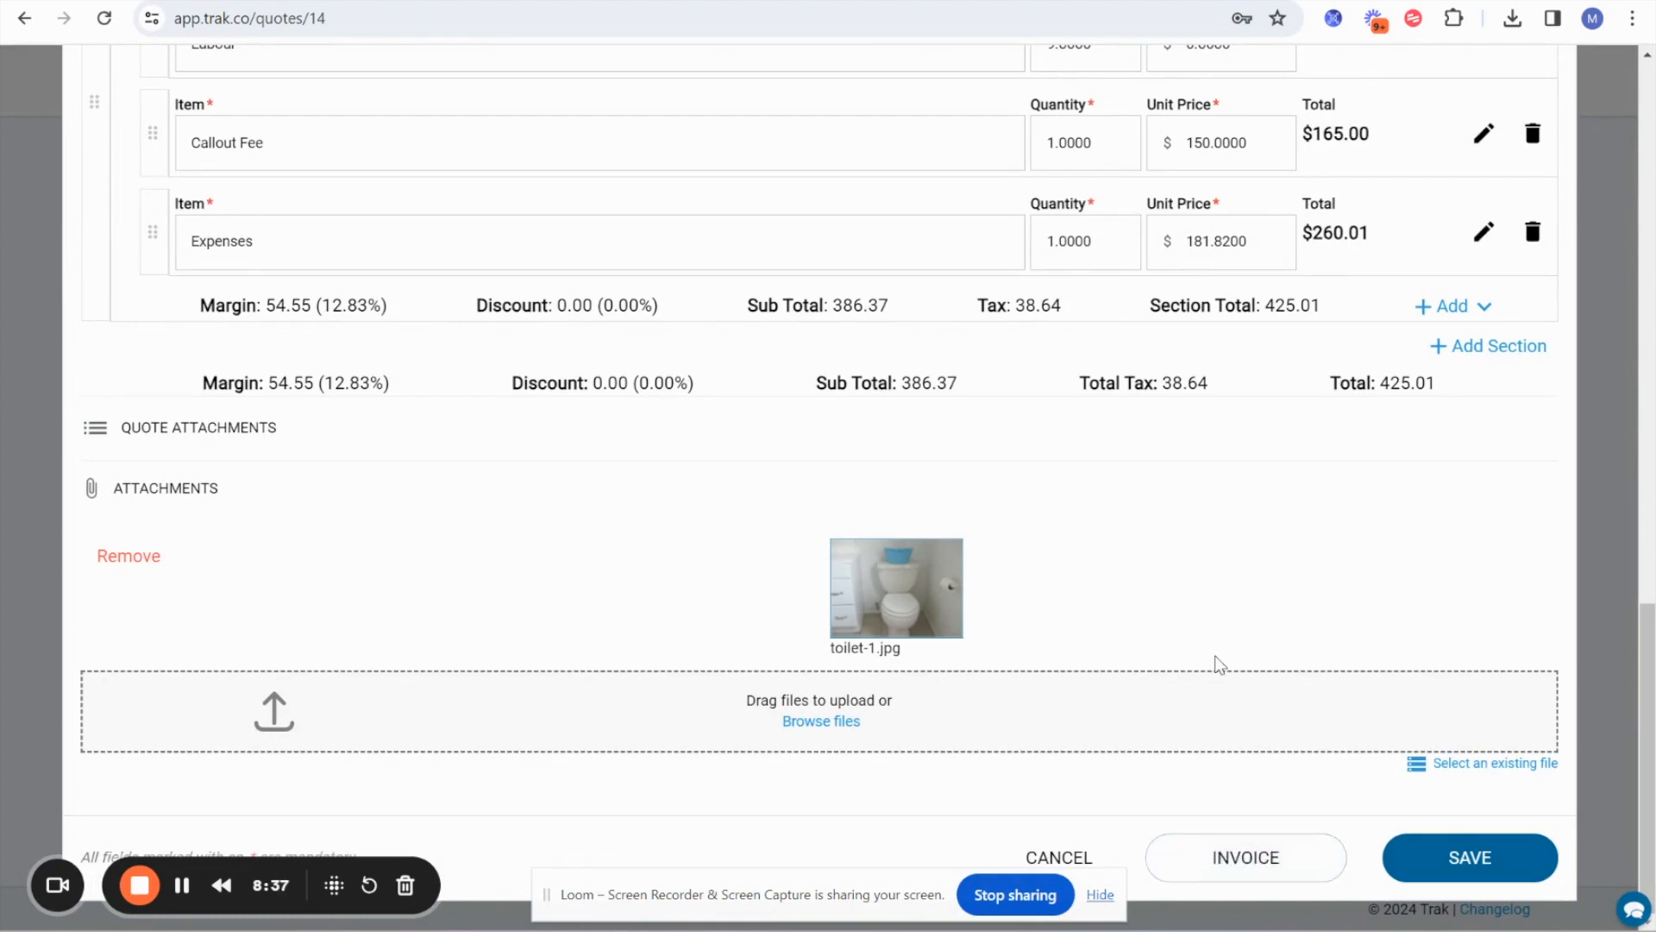
scroll(1217, 664, "up", 15)
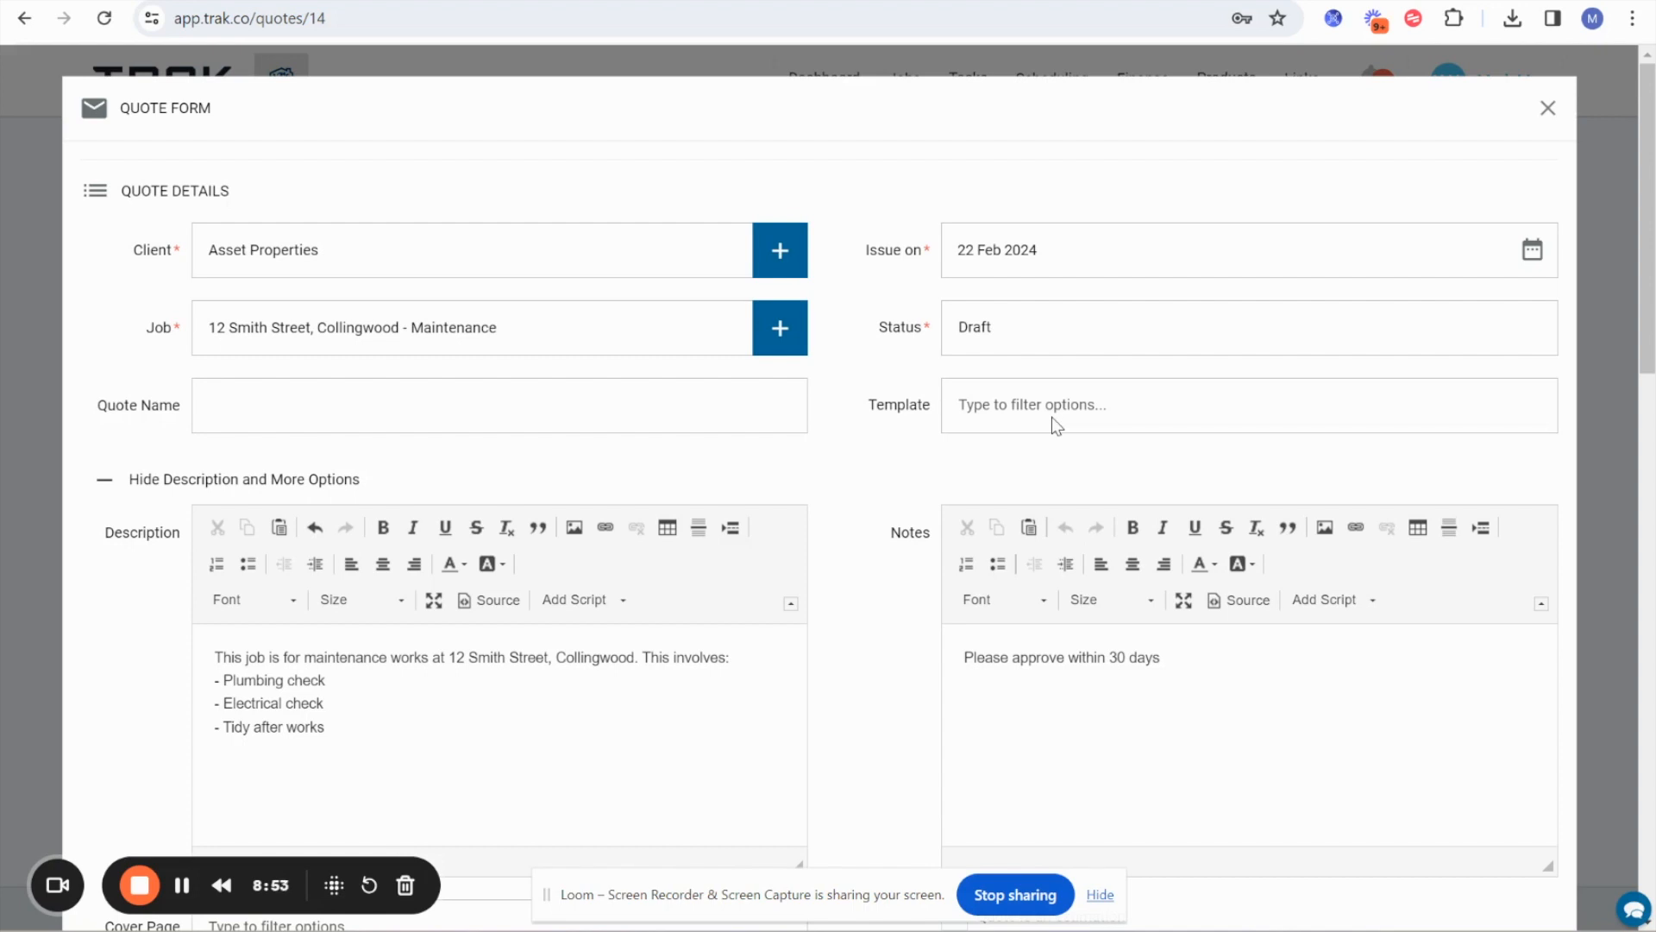
left_click(1551, 105)
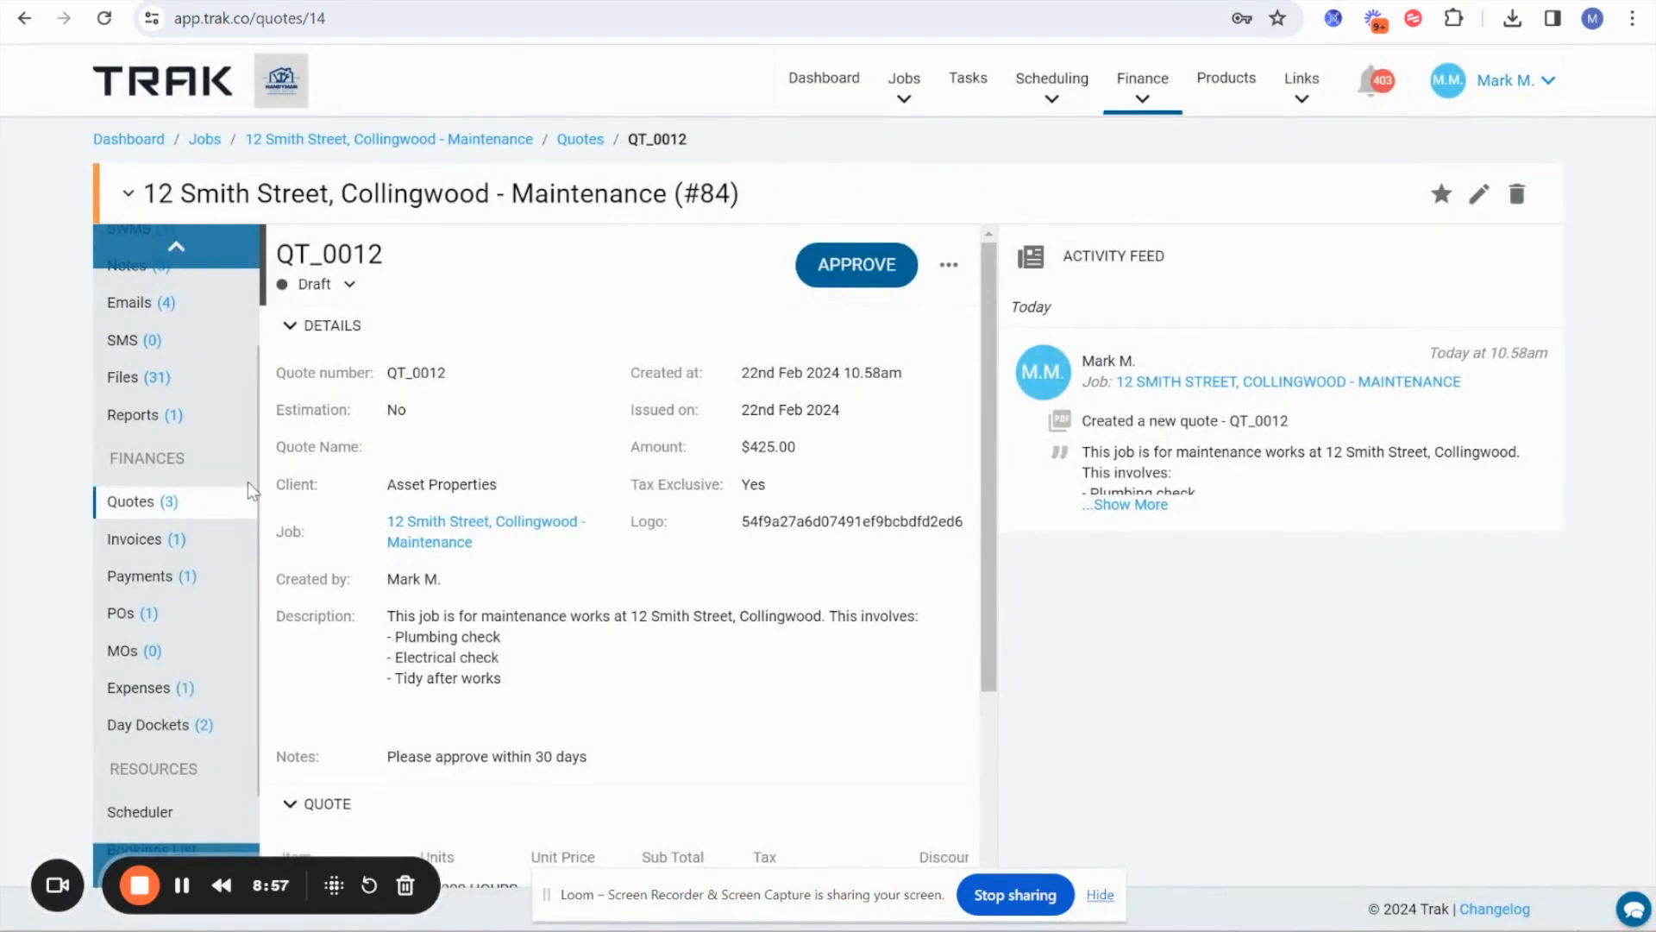
scroll(195, 557, "down", 2)
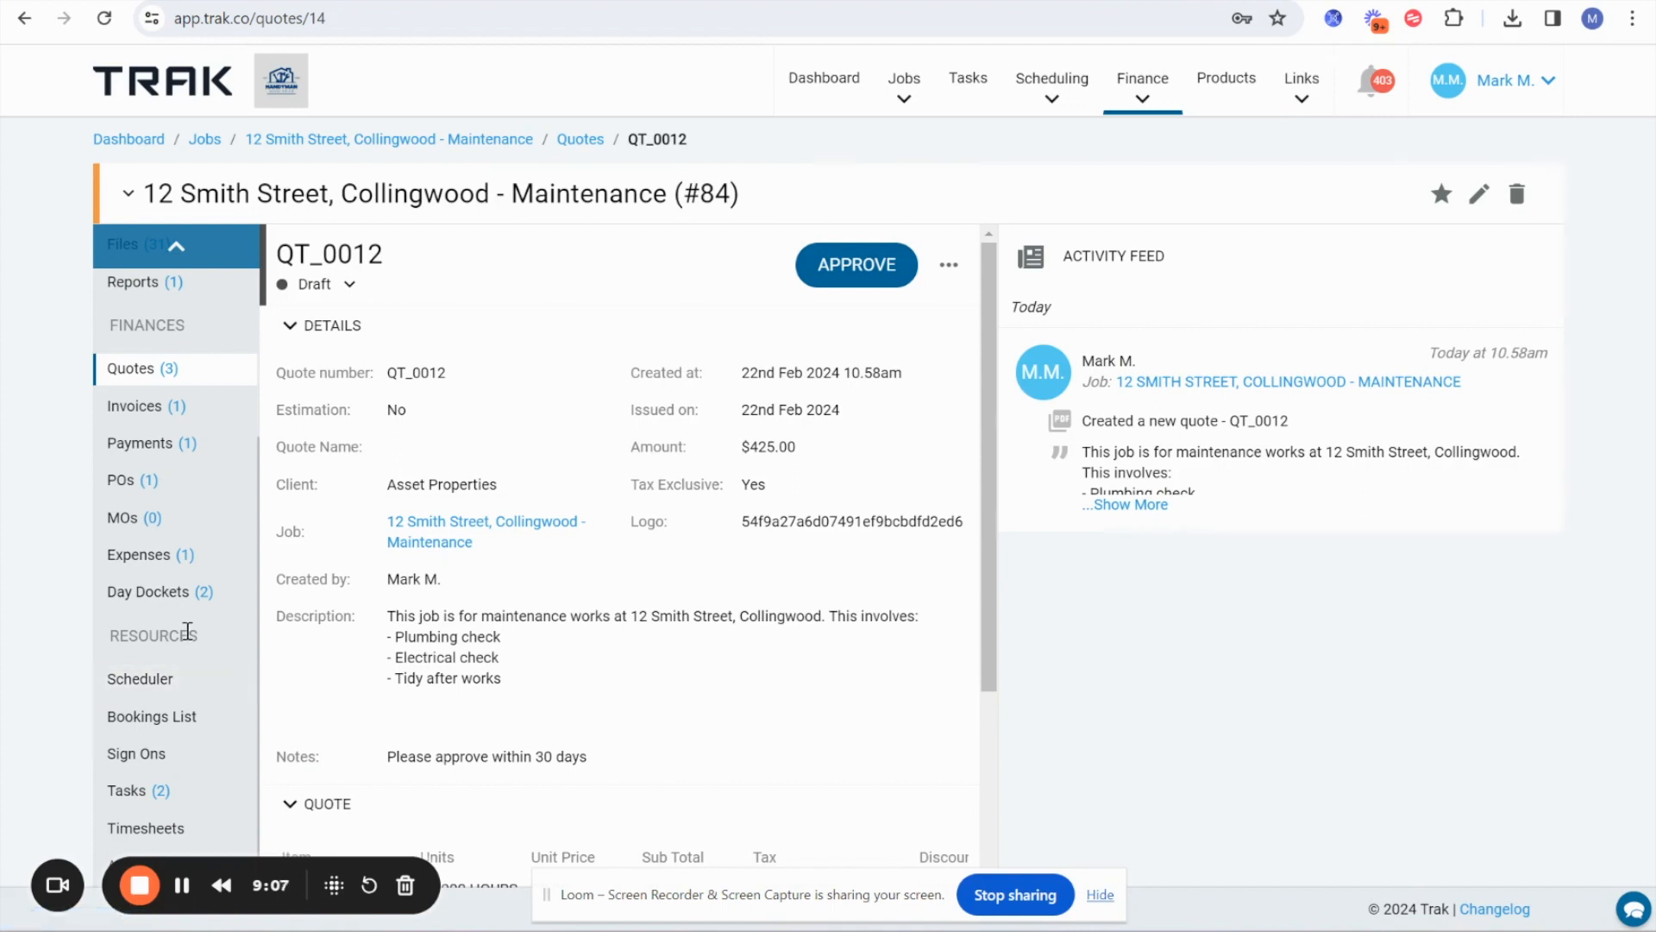
scroll(164, 492, "up", 4)
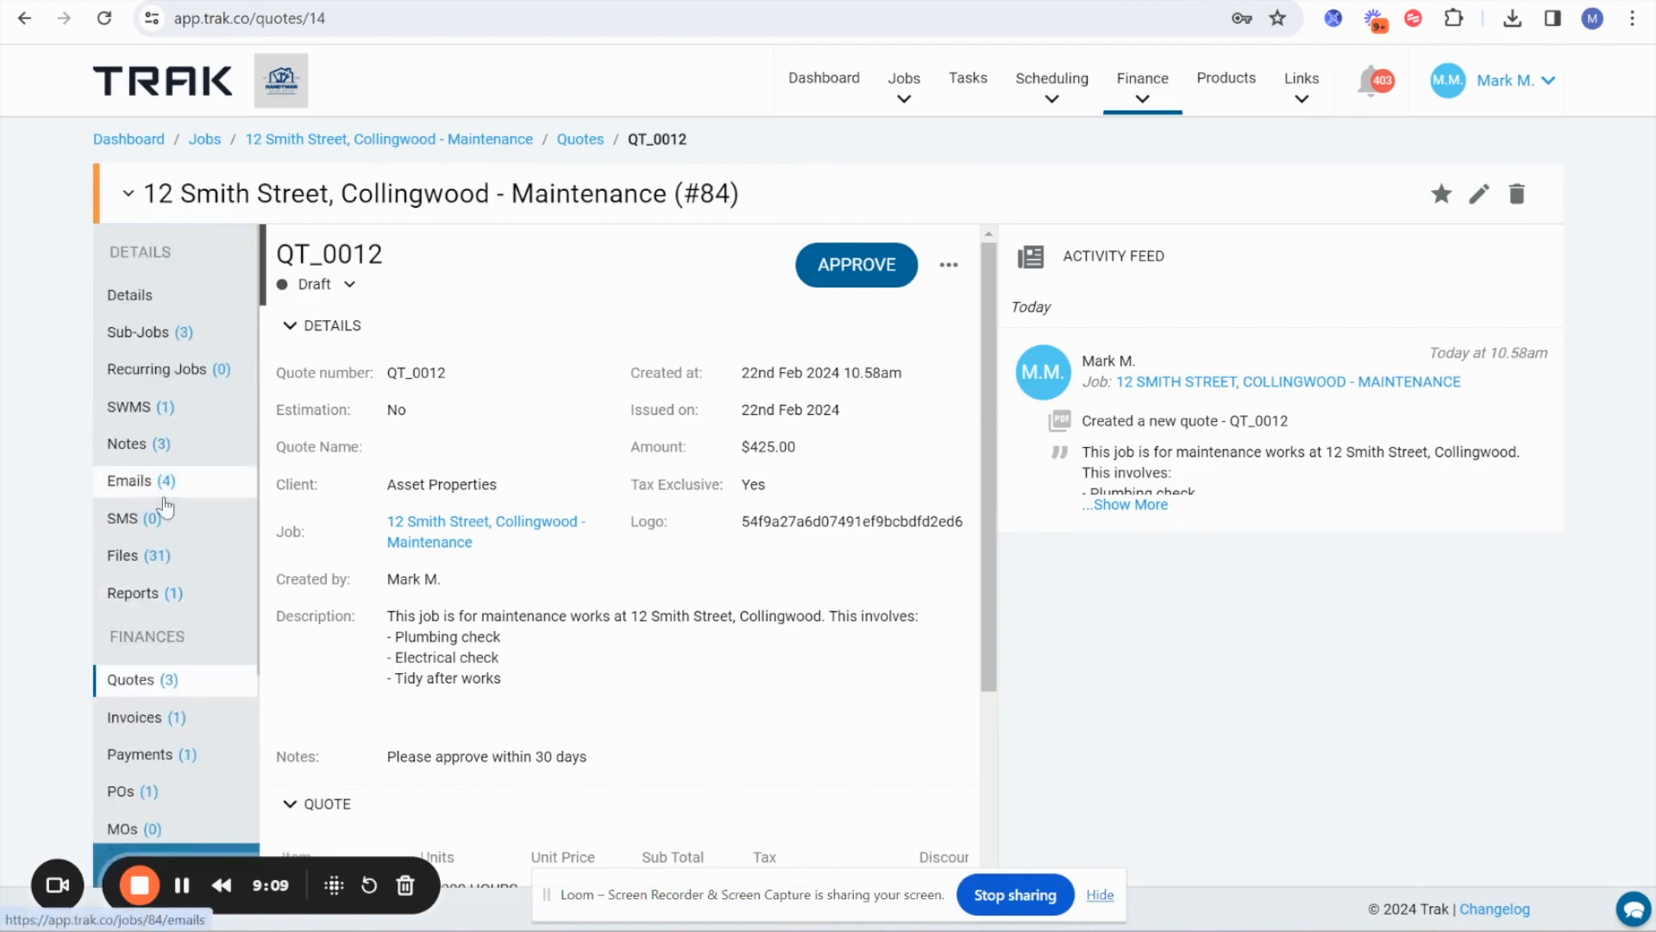